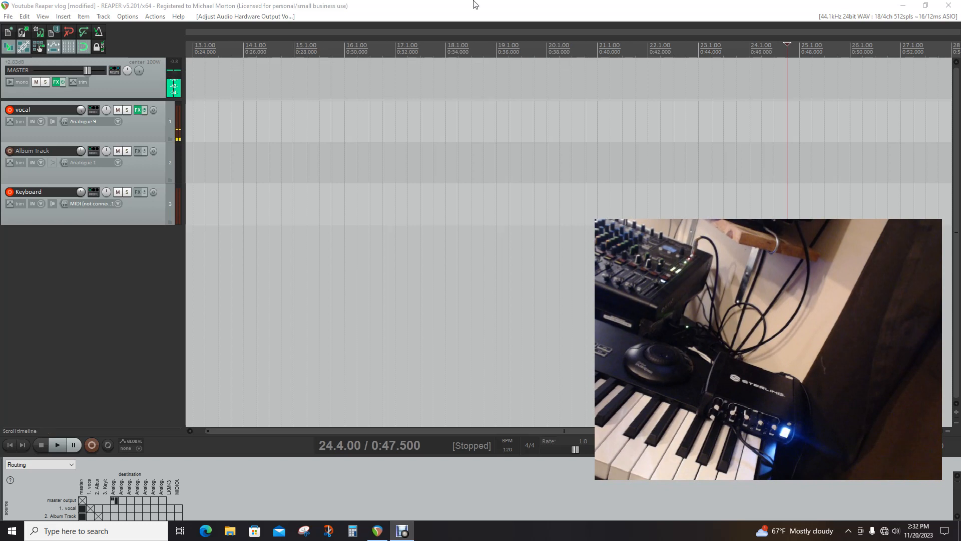
Open the action list, then reposition and enlarge its window to show more transport actions
{"action": "left_click", "coordinate": [155, 17]}
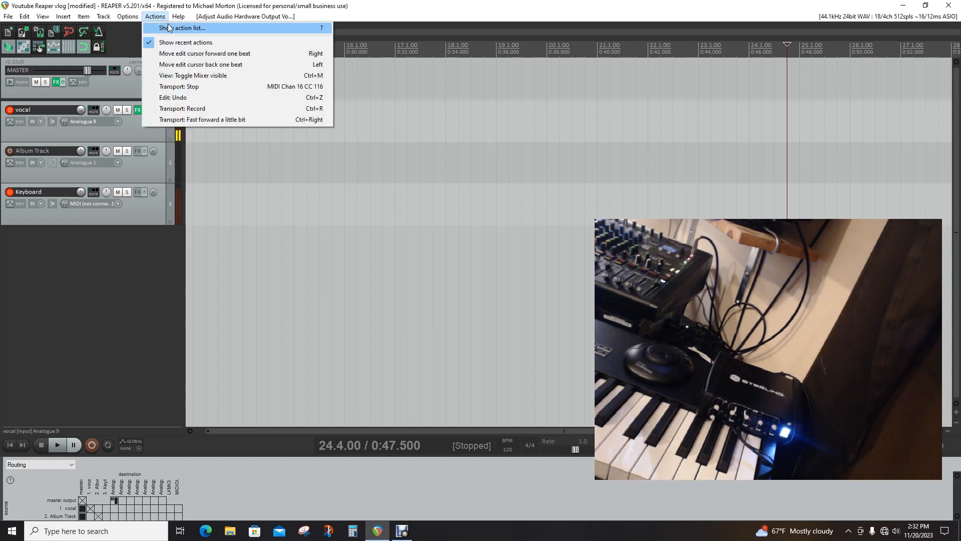
{"action": "left_click", "coordinate": [169, 28]}
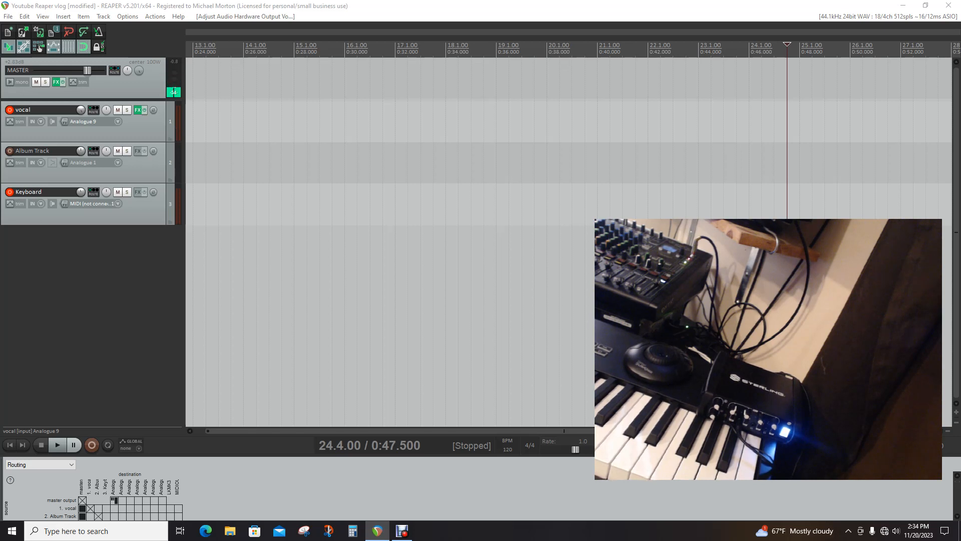
{"action": "left_click_drag", "start_coordinate": [960, 80], "coordinate": [322, 155]}
{"action": "left_click_drag", "start_coordinate": [306, 157], "coordinate": [262, 125]}
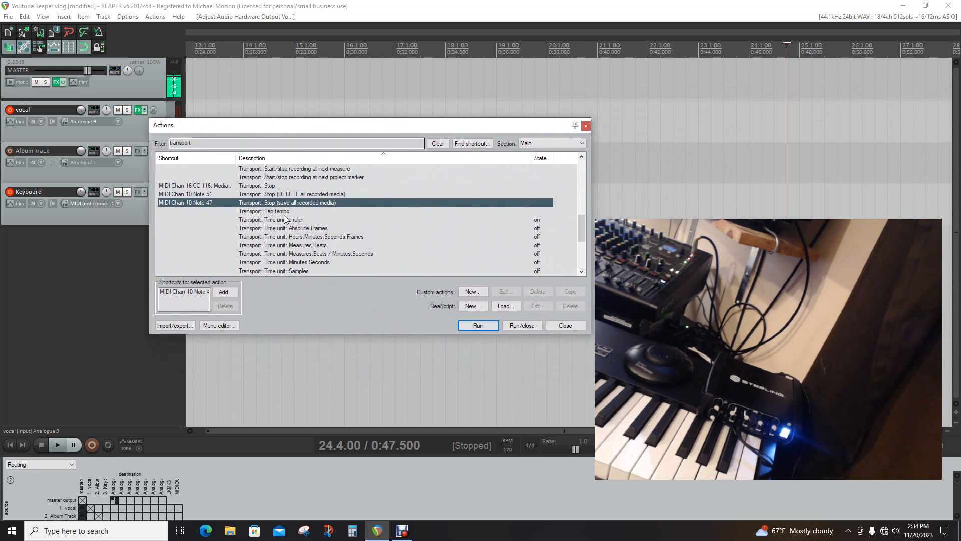
{"action": "left_click_drag", "start_coordinate": [590, 336], "coordinate": [788, 388]}
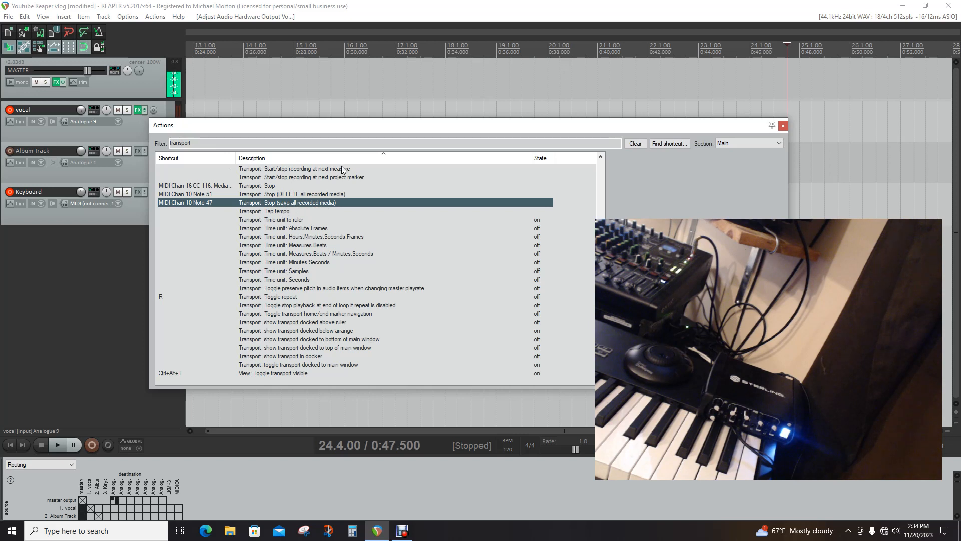
{"action": "left_click_drag", "start_coordinate": [423, 124], "coordinate": [436, 25]}
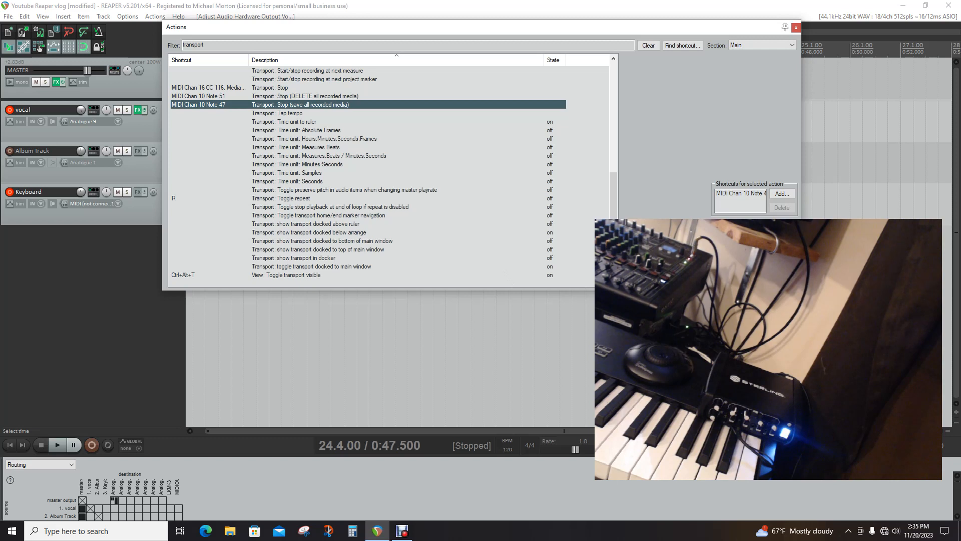
{"action": "left_click_drag", "start_coordinate": [205, 289], "coordinate": [205, 381]}
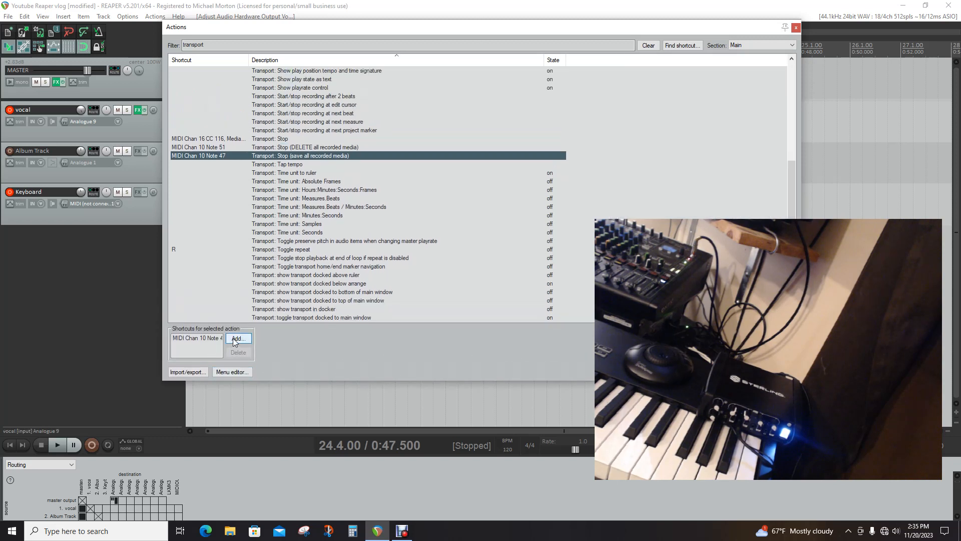
Replace the shortcut of "Transport: Stop (save all recorded media)" with MIDI Chan 16 CC 116 in Absolute mode, overriding its existing mapping, and close the action list
{"action": "left_click", "coordinate": [215, 339]}
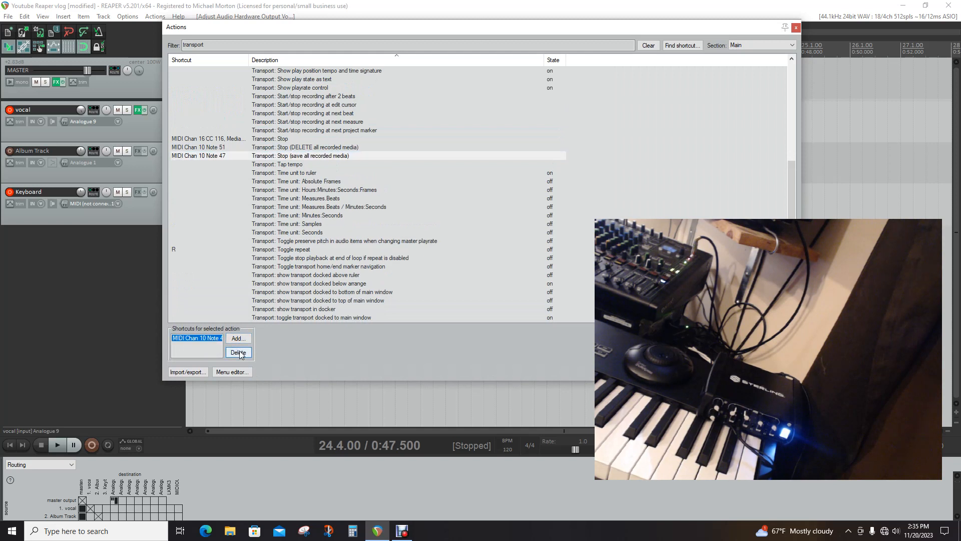
{"action": "left_click", "coordinate": [239, 352]}
{"action": "left_click", "coordinate": [238, 339]}
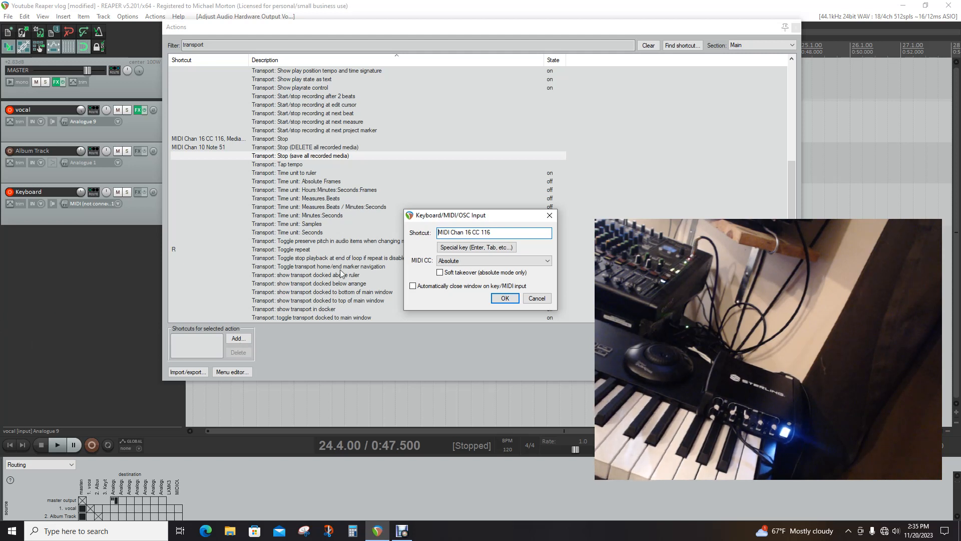
{"action": "left_click", "coordinate": [547, 261]}
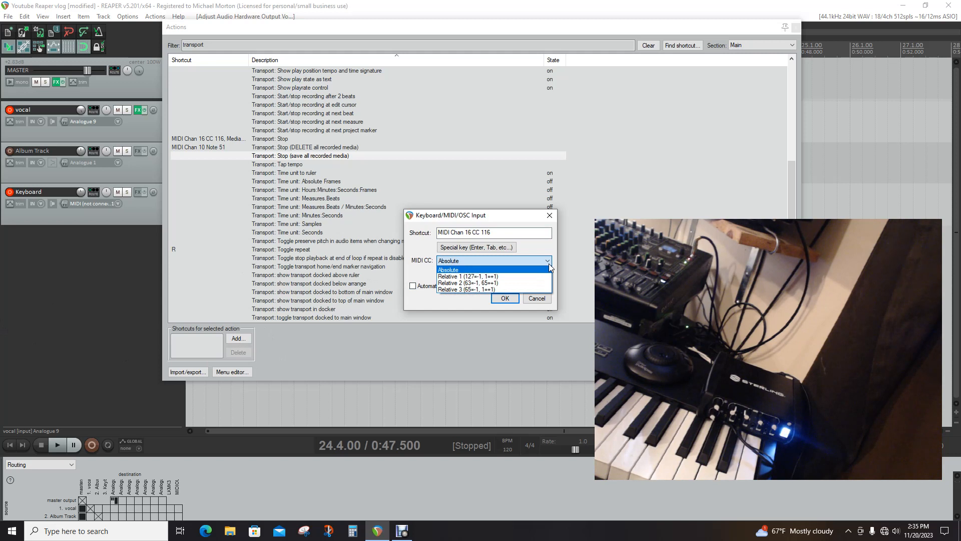
{"action": "left_click", "coordinate": [453, 270]}
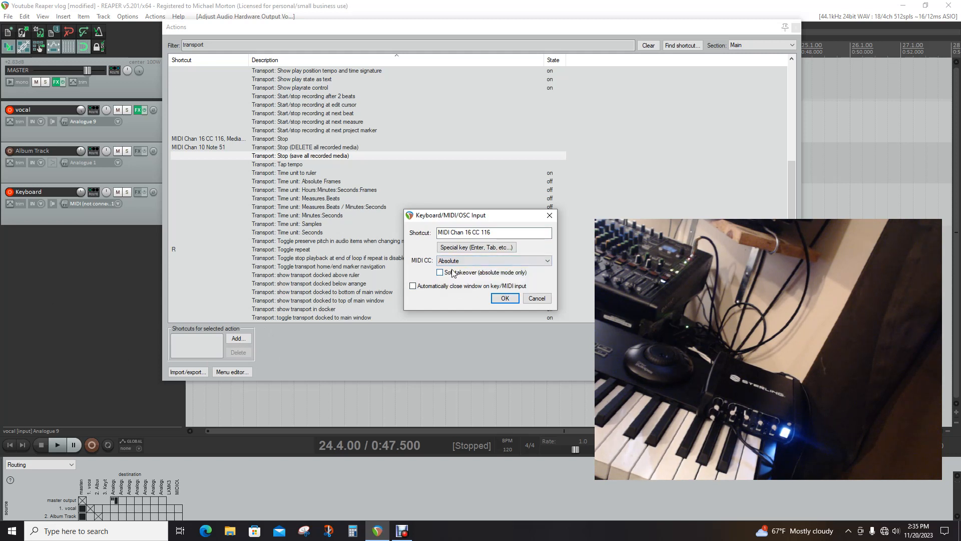
{"action": "left_click", "coordinate": [504, 299]}
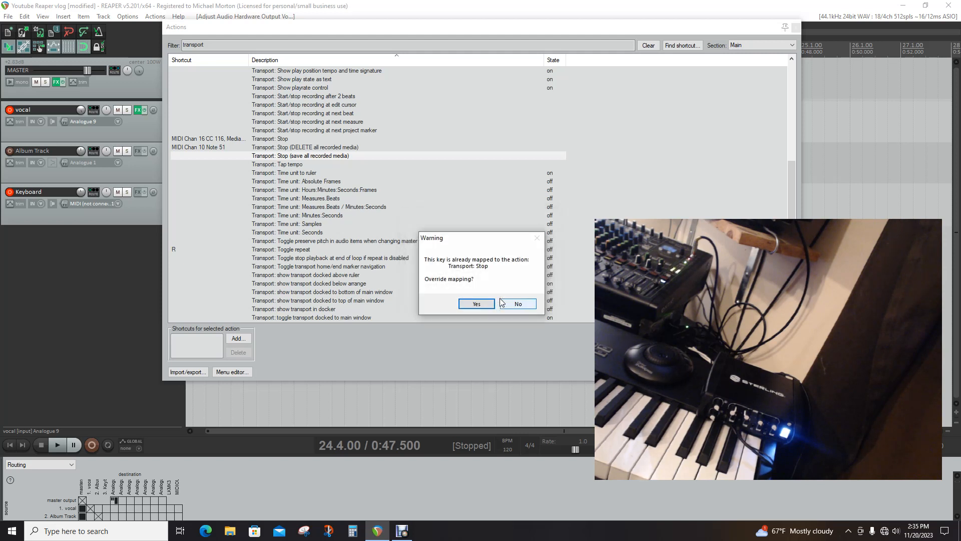
{"action": "left_click", "coordinate": [489, 304]}
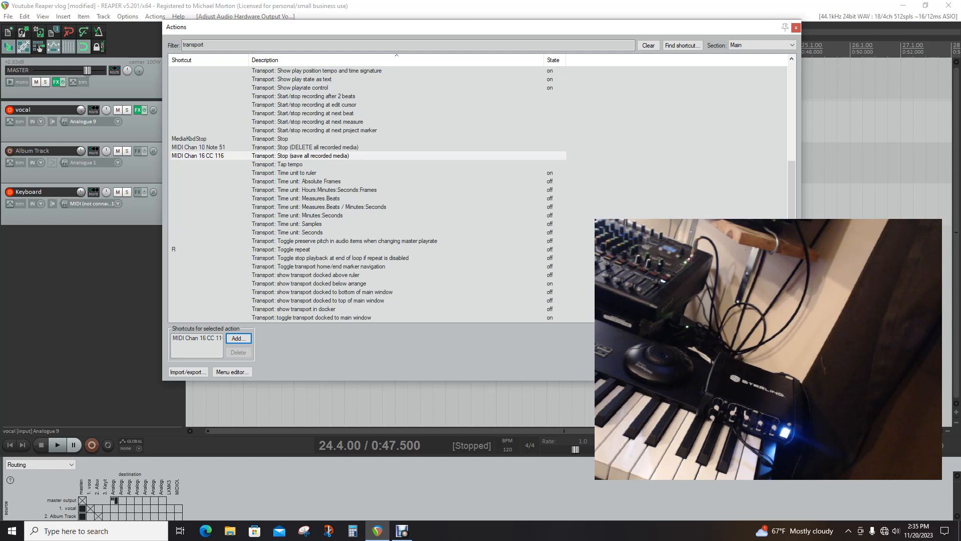
{"action": "key", "text": "Escape"}
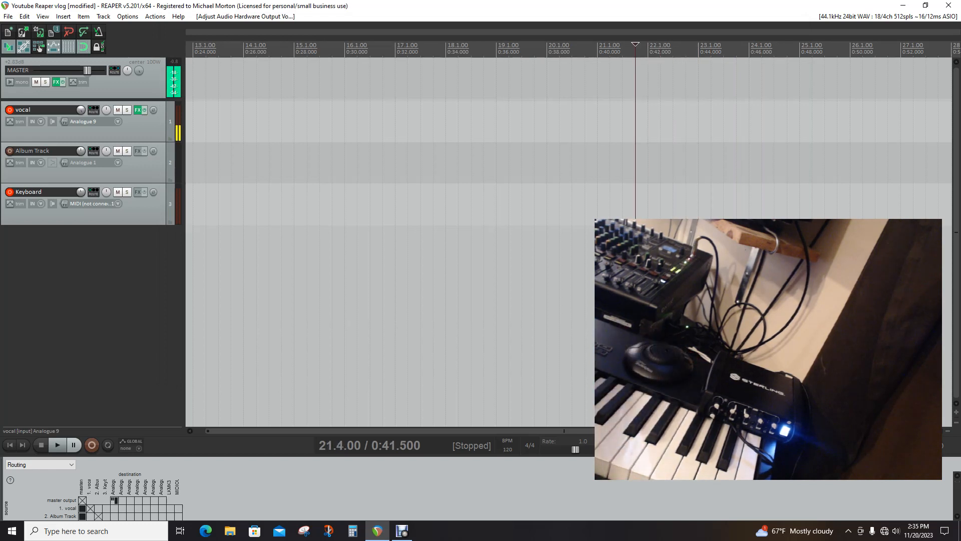
Test the transport controls and move the edit cursor back to the project start at 1.1.00
{"action": "key", "text": "space"}
{"action": "key", "text": "space"}
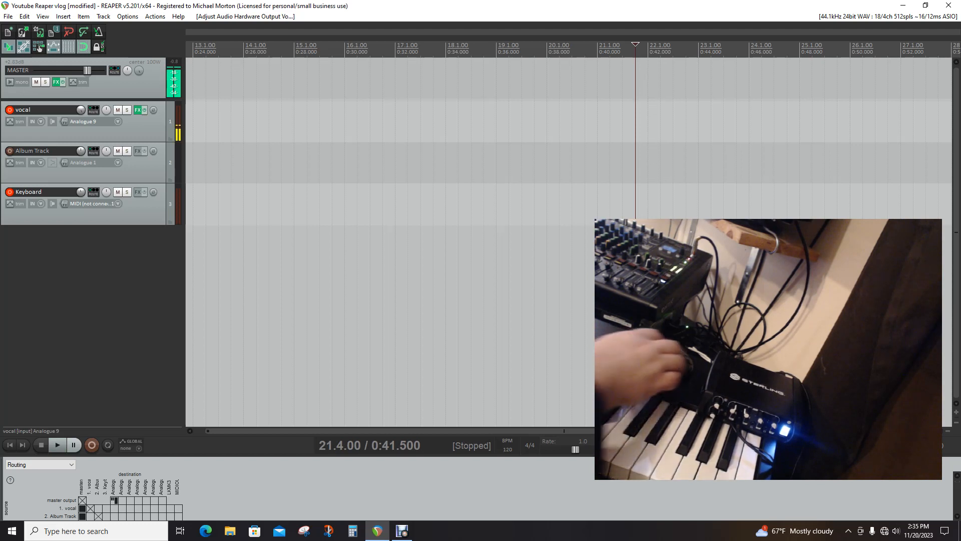
{"action": "key", "text": "Right"}
{"action": "key", "text": "Right"}
{"action": "key", "text": "Right"}
{"action": "key", "text": "Left"}
{"action": "key", "text": "Left"}
{"action": "key", "text": "Left"}
{"action": "key", "text": "Left"}
{"action": "key", "text": "Left"}
{"action": "key", "text": "Left"}
{"action": "key", "text": "Left"}
{"action": "key", "text": "Left"}
{"action": "key", "text": "Left"}
{"action": "key", "text": "Left"}
{"action": "key", "text": "Left"}
{"action": "key", "text": "Left"}
{"action": "key", "text": "Left"}
{"action": "key", "text": "Left"}
{"action": "key", "text": "Left"}
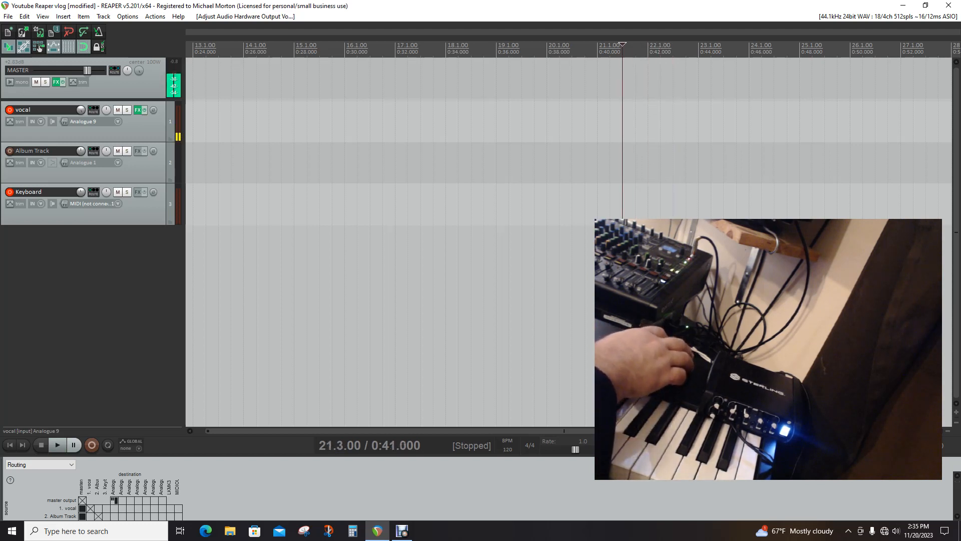
{"action": "key", "text": "Left"}
{"action": "key", "text": "Left"}
{"action": "key", "text": "Left"}
{"action": "key", "text": "Left"}
{"action": "key", "text": "Left"}
{"action": "key", "text": "Left"}
{"action": "key", "text": "Left"}
{"action": "key", "text": "Left"}
{"action": "key", "text": "Left"}
{"action": "key", "text": "Left"}
{"action": "key", "text": "Left"}
{"action": "key", "text": "Left"}
{"action": "key", "text": "Left"}
{"action": "key", "text": "Left"}
{"action": "key", "text": "Left"}
{"action": "key", "text": "Left"}
{"action": "key", "text": "Left"}
{"action": "key", "text": "Left"}
{"action": "key", "text": "Left"}
{"action": "key", "text": "Left"}
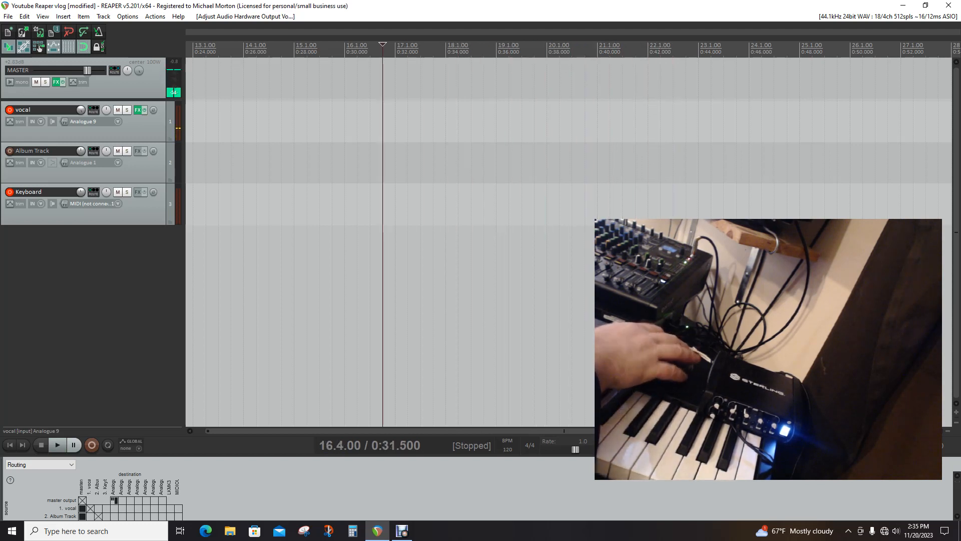
{"action": "key", "text": "Left"}
{"action": "key", "text": "Left"}
{"action": "key", "text": "Left"}
{"action": "key", "text": "Left"}
{"action": "key", "text": "Left"}
{"action": "key", "text": "Left"}
{"action": "key", "text": "Left"}
{"action": "key", "text": "Left"}
{"action": "key", "text": "Left"}
{"action": "key", "text": "Left"}
{"action": "key", "text": "Left"}
{"action": "key", "text": "Left"}
{"action": "key", "text": "Left"}
{"action": "key", "text": "Left"}
{"action": "key", "text": "Left"}
{"action": "key", "text": "Left"}
{"action": "key", "text": "Left"}
{"action": "key", "text": "Left"}
{"action": "key", "text": "Left"}
{"action": "key", "text": "Left"}
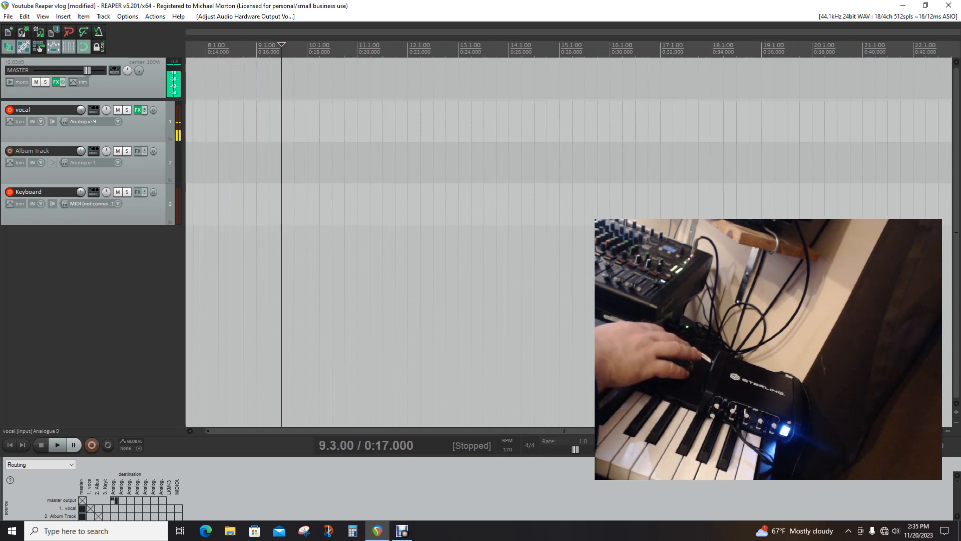
{"action": "key", "text": "Left"}
{"action": "key", "text": "Left"}
{"action": "key", "text": "Left"}
{"action": "key", "text": "Left"}
{"action": "key", "text": "Left"}
{"action": "key", "text": "Left"}
{"action": "key", "text": "Left"}
{"action": "key", "text": "Left"}
{"action": "key", "text": "Left"}
{"action": "key", "text": "Left"}
{"action": "key", "text": "Left"}
{"action": "key", "text": "Left"}
{"action": "key", "text": "Left"}
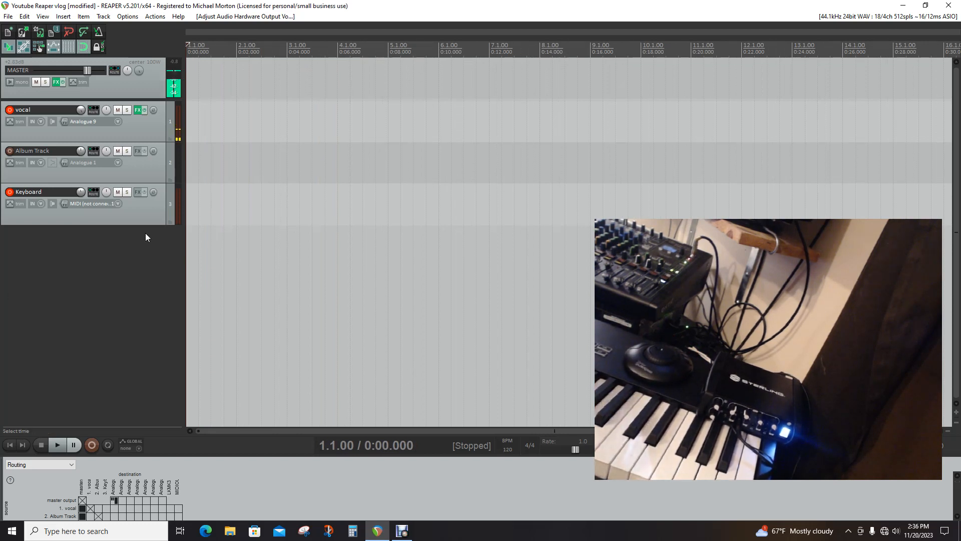
Add the BBC Symphony Orchestra (Spitfire Audio) VSTi instrument to the Keyboard track
{"action": "left_click", "coordinate": [139, 192]}
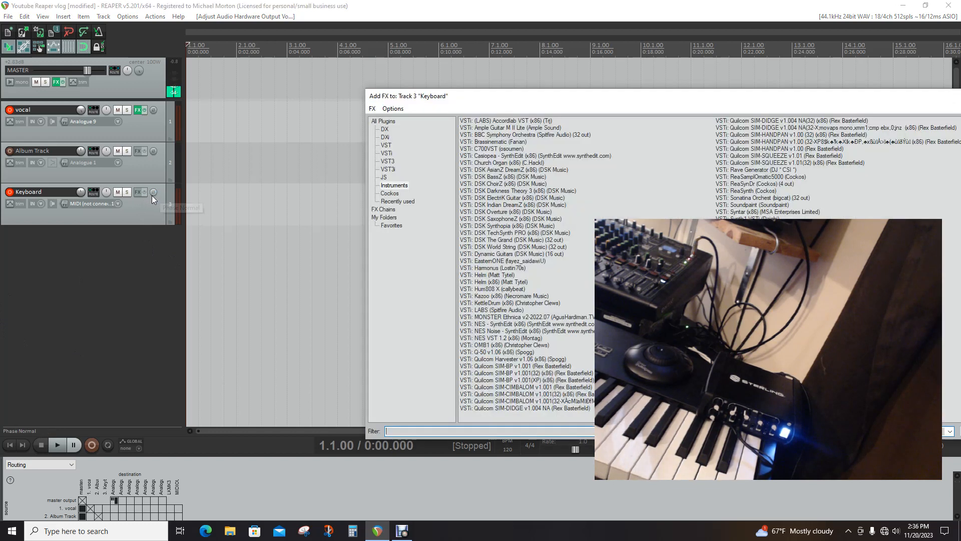
{"action": "left_click", "coordinate": [487, 135]}
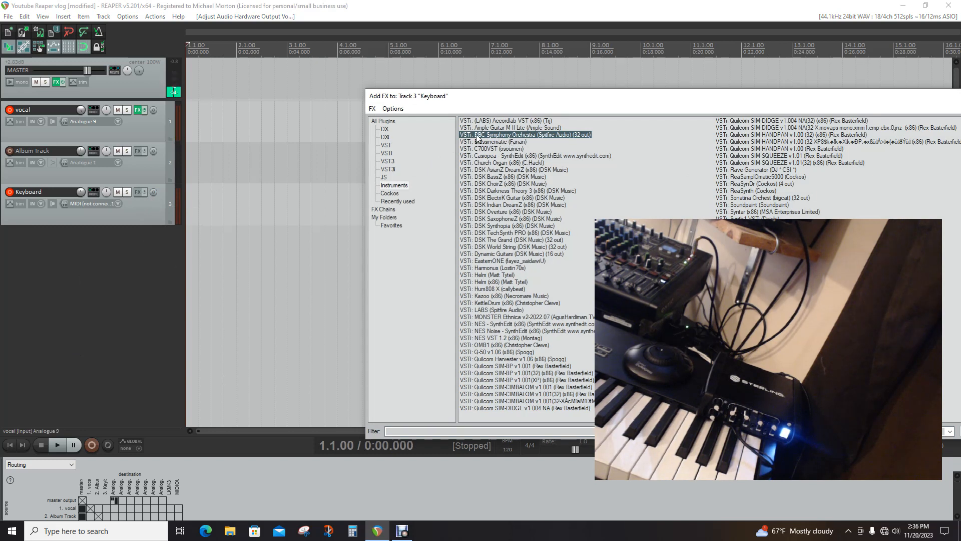
{"action": "left_click", "coordinate": [960, 431]}
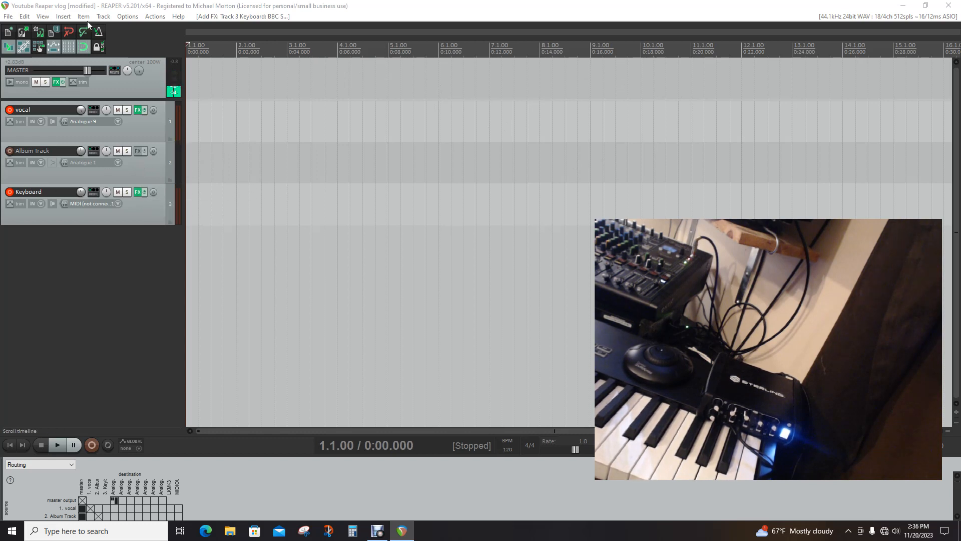
Open the preferences, and set the Keyboard track's MIDI input to LKMK3 MIDI on All Channels
{"action": "left_click", "coordinate": [125, 16]}
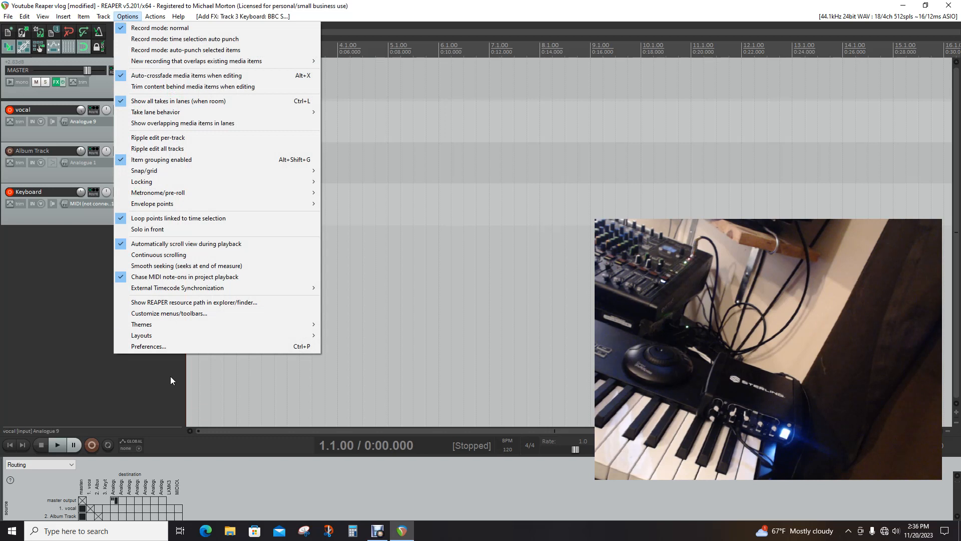
{"action": "left_click", "coordinate": [149, 346]}
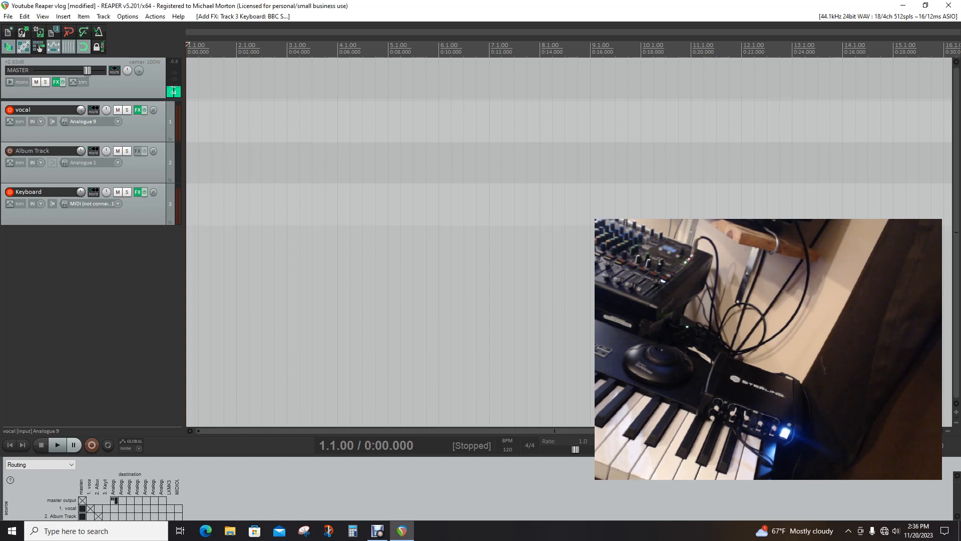
{"action": "left_click", "coordinate": [117, 203]}
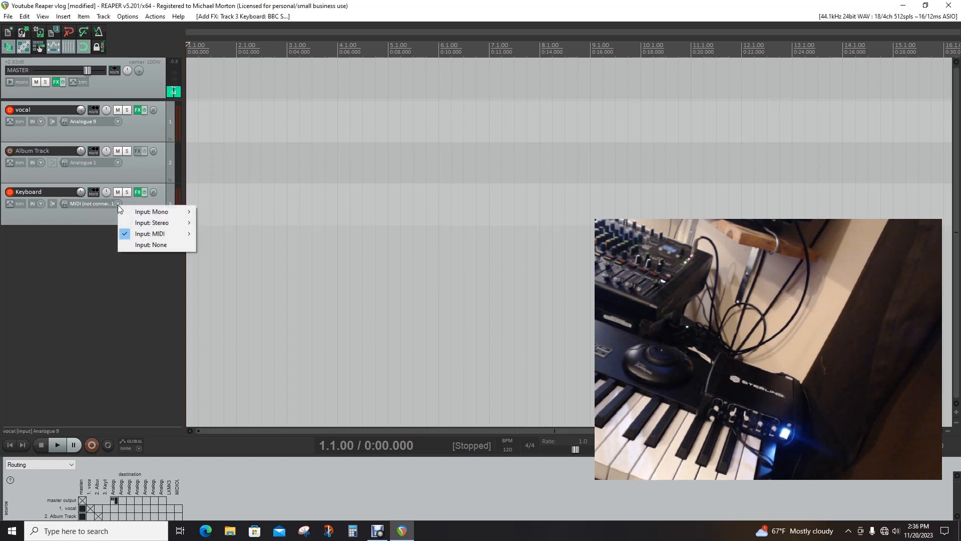
{"action": "mouse_move", "coordinate": [183, 235]}
{"action": "mouse_move", "coordinate": [223, 236]}
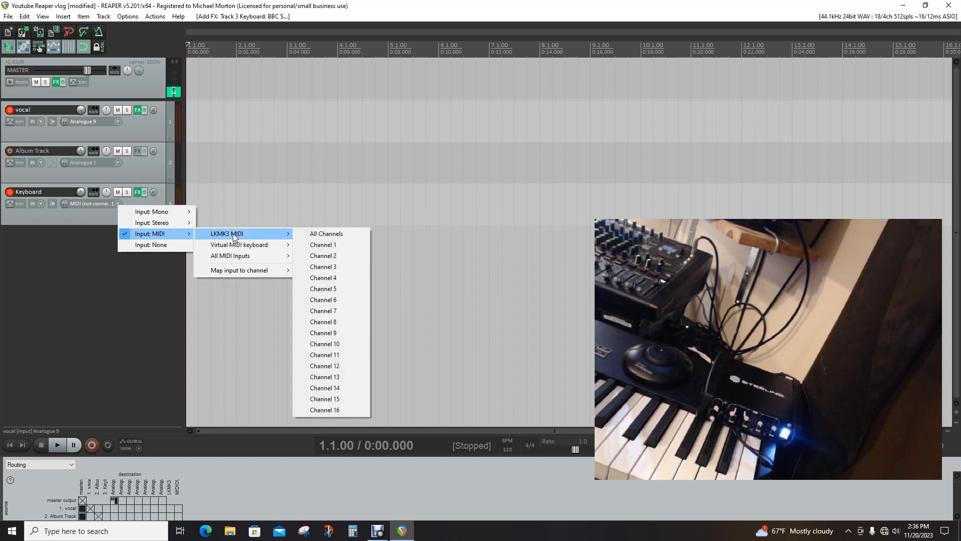
{"action": "left_click", "coordinate": [325, 236]}
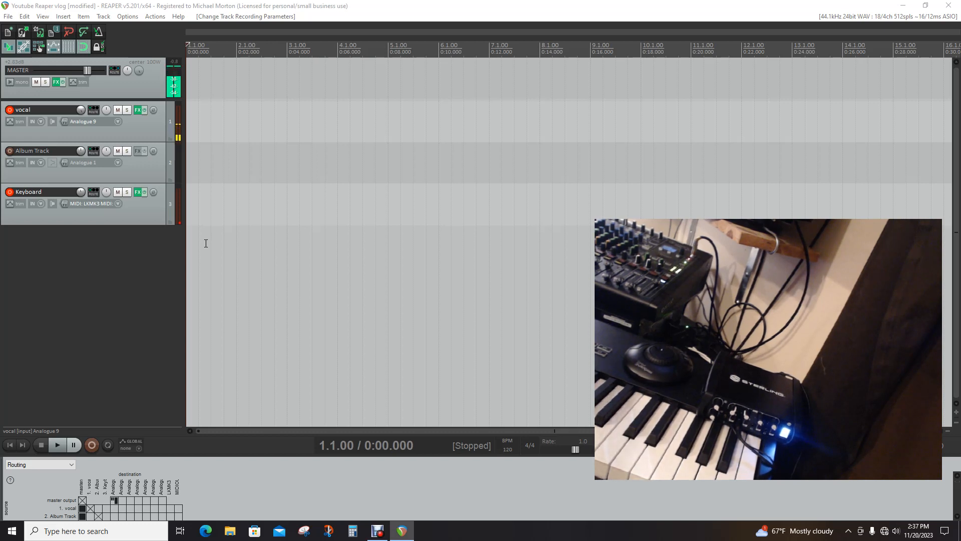
Search the action list for "track 3" and browse the track select, mute, volume, and record arm actions for track 03
{"action": "left_click", "coordinate": [155, 16]}
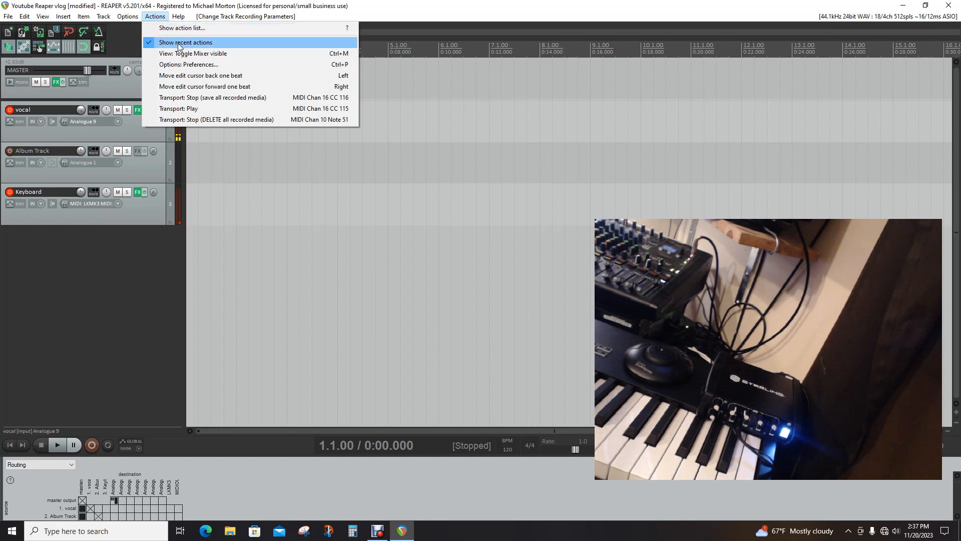
{"action": "left_click", "coordinate": [173, 28]}
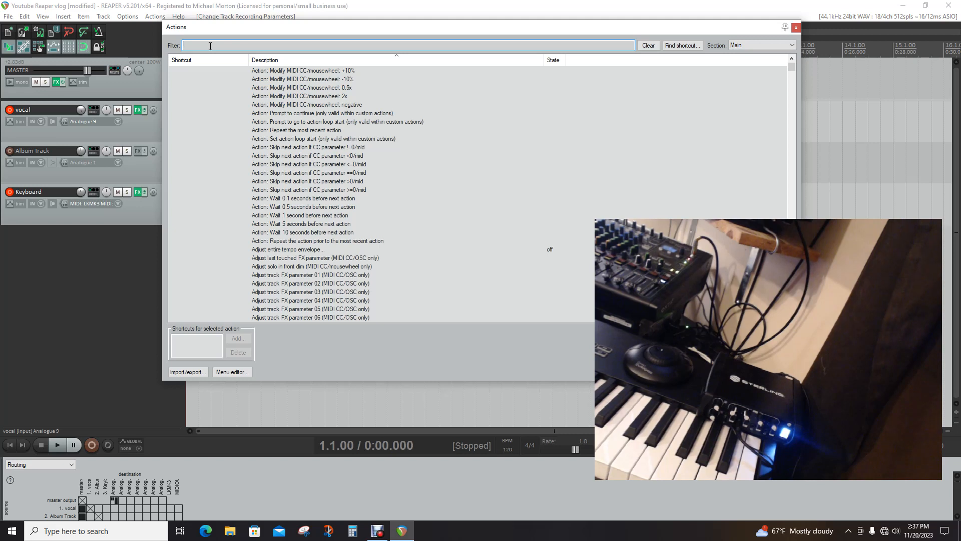
{"action": "type", "text": "r"}
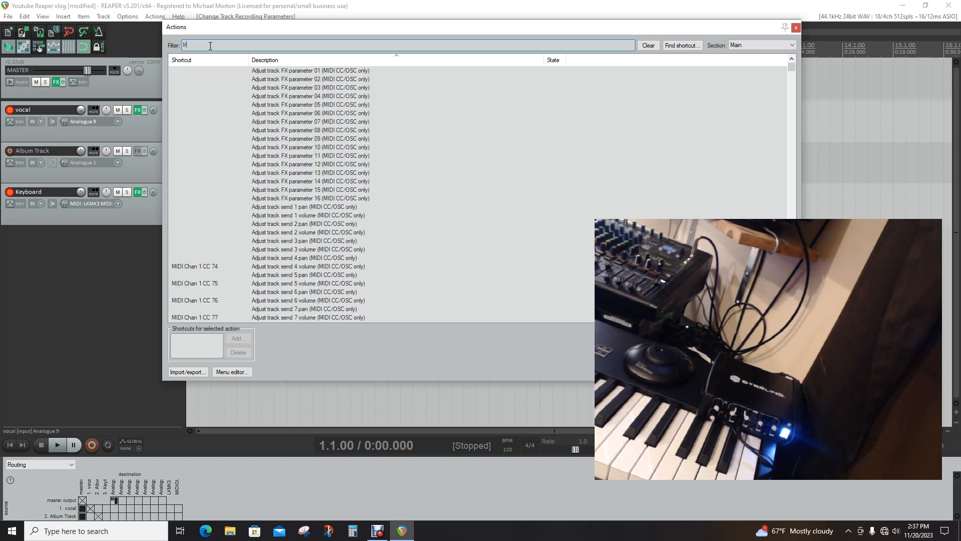
{"action": "type", "text": "ack 3"}
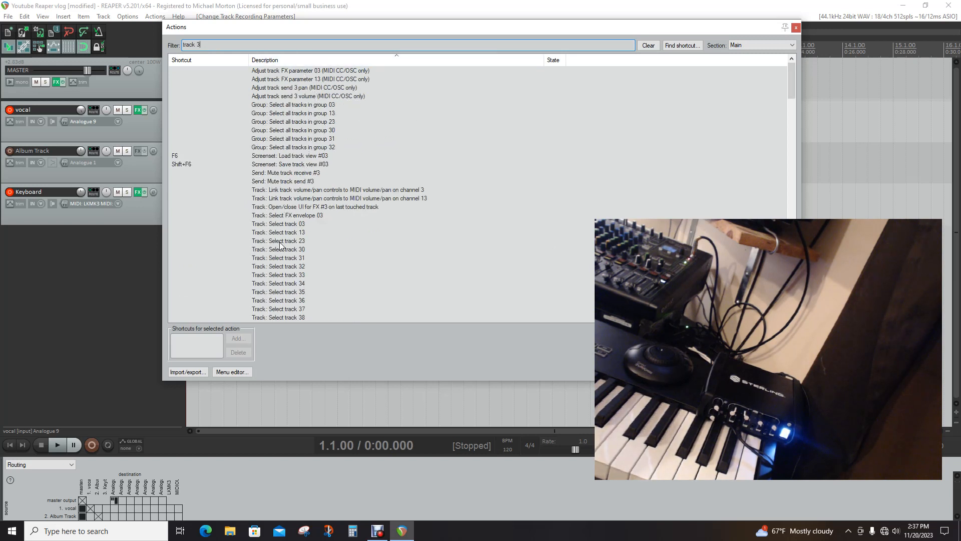
{"action": "scroll", "coordinate": [296, 270], "scroll_direction": "down", "scroll_amount": 15}
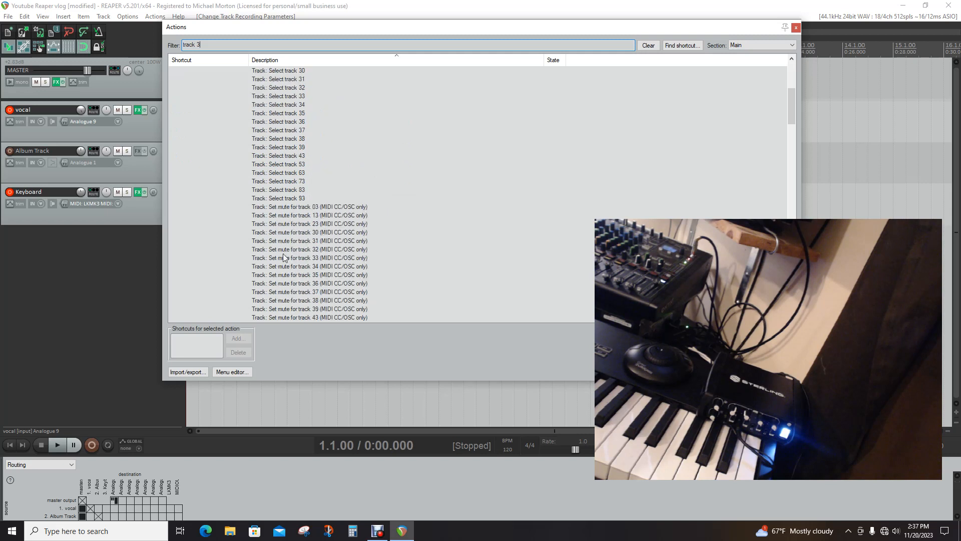
{"action": "scroll", "coordinate": [297, 271], "scroll_direction": "down", "scroll_amount": 15}
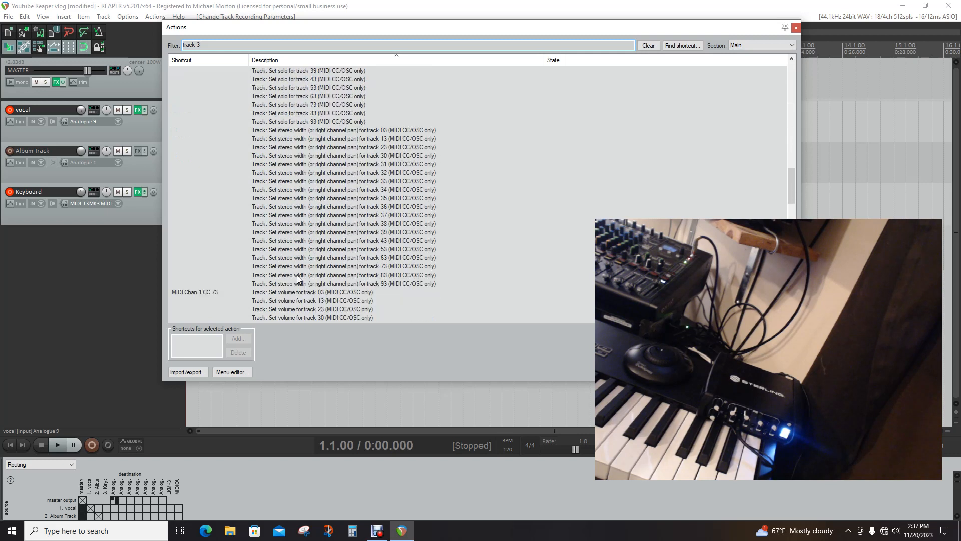
{"action": "scroll", "coordinate": [297, 279], "scroll_direction": "up", "scroll_amount": 1}
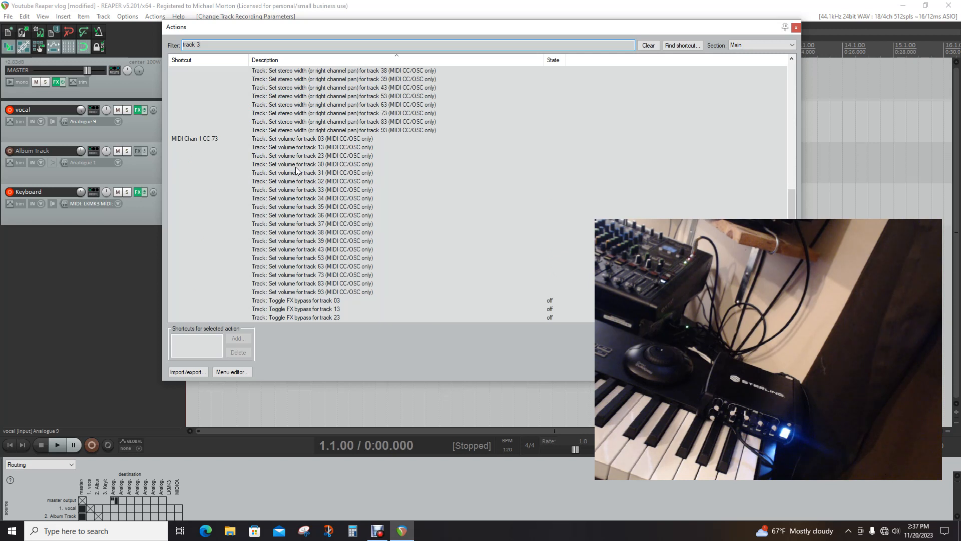
{"action": "scroll", "coordinate": [301, 240], "scroll_direction": "down", "scroll_amount": 20}
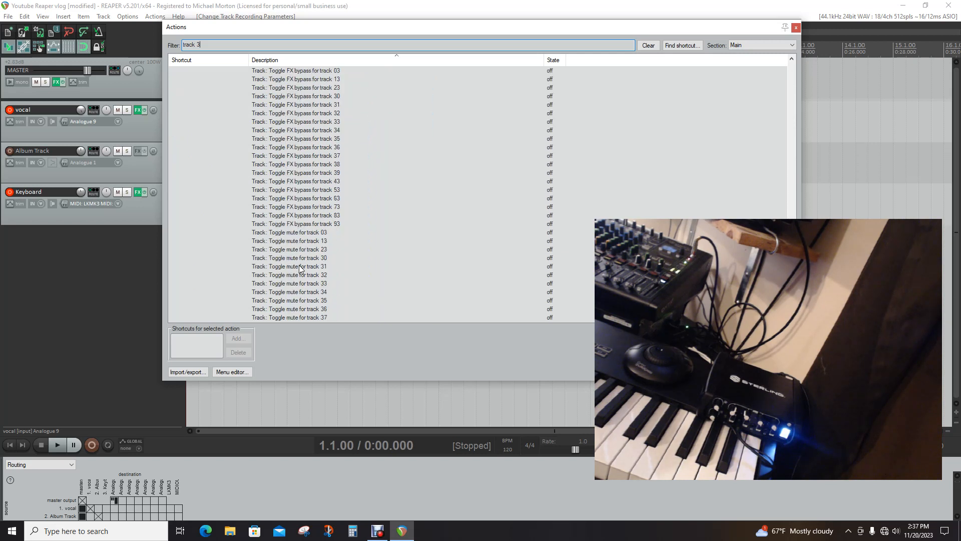
{"action": "scroll", "coordinate": [299, 286], "scroll_direction": "up", "scroll_amount": 20}
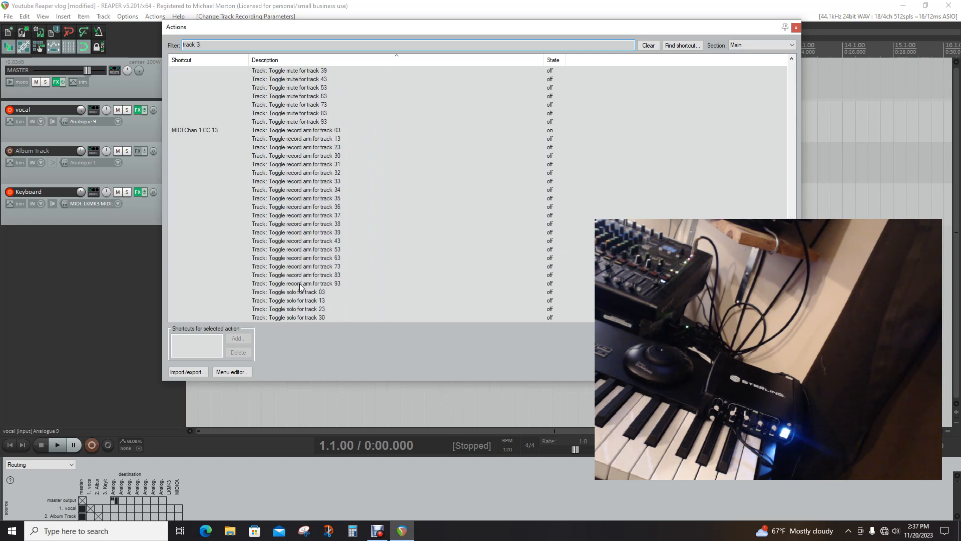
{"action": "scroll", "coordinate": [315, 276], "scroll_direction": "up", "scroll_amount": 15}
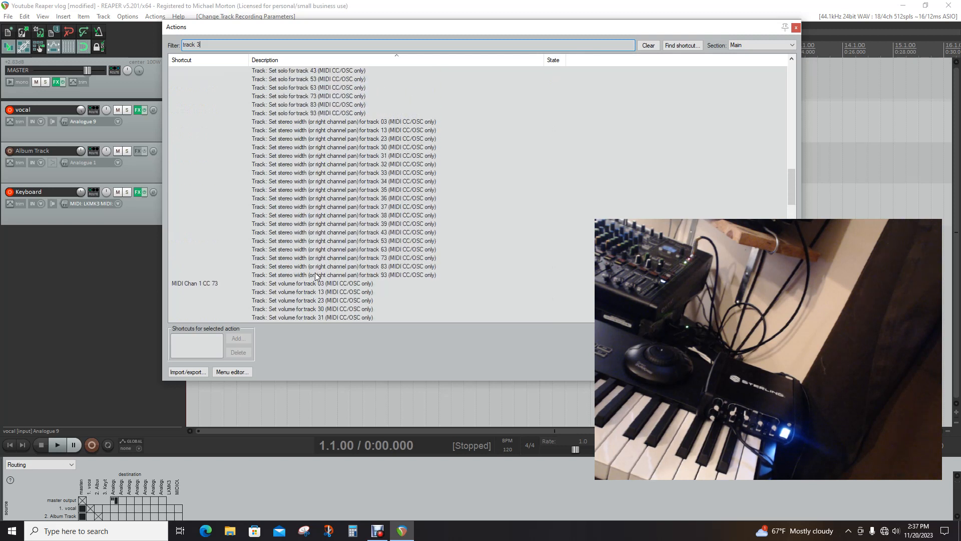
{"action": "scroll", "coordinate": [315, 275], "scroll_direction": "up", "scroll_amount": 6}
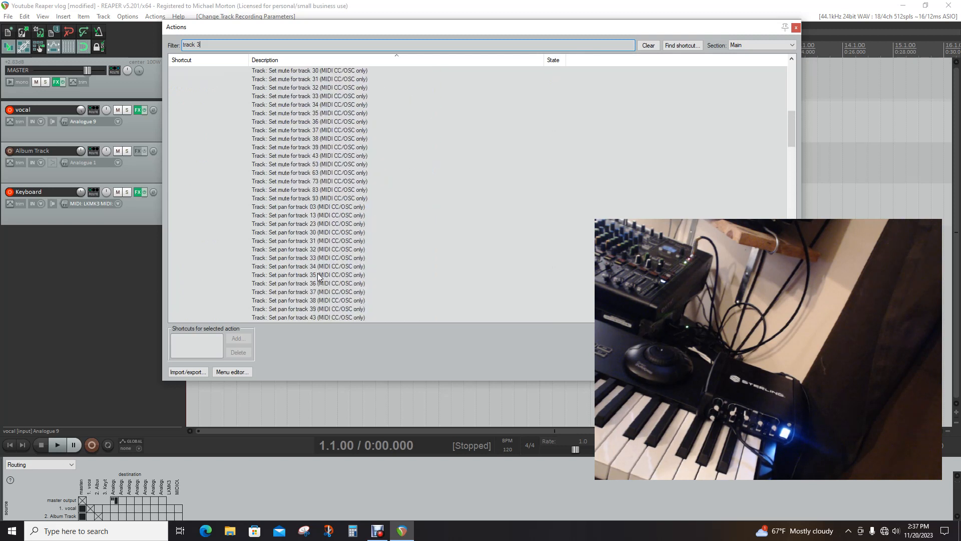
{"action": "scroll", "coordinate": [319, 276], "scroll_direction": "up", "scroll_amount": 14}
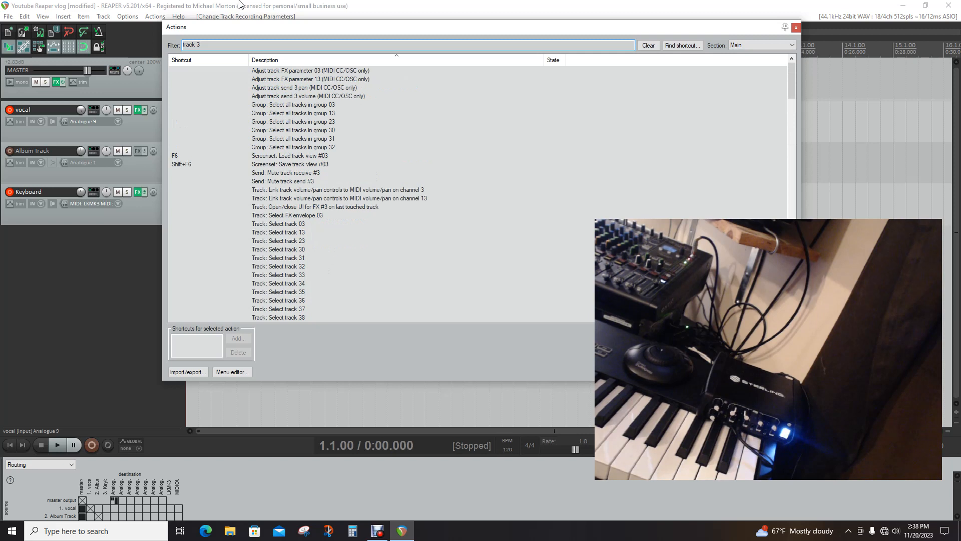
Replace the action list filter with "volume"
{"action": "key", "text": "BackSpace"}
{"action": "key", "text": "BackSpace"}
{"action": "key", "text": "BackSpace"}
{"action": "key", "text": "BackSpace"}
{"action": "key", "text": "BackSpace"}
{"action": "key", "text": "BackSpace"}
{"action": "key", "text": "BackSpace"}
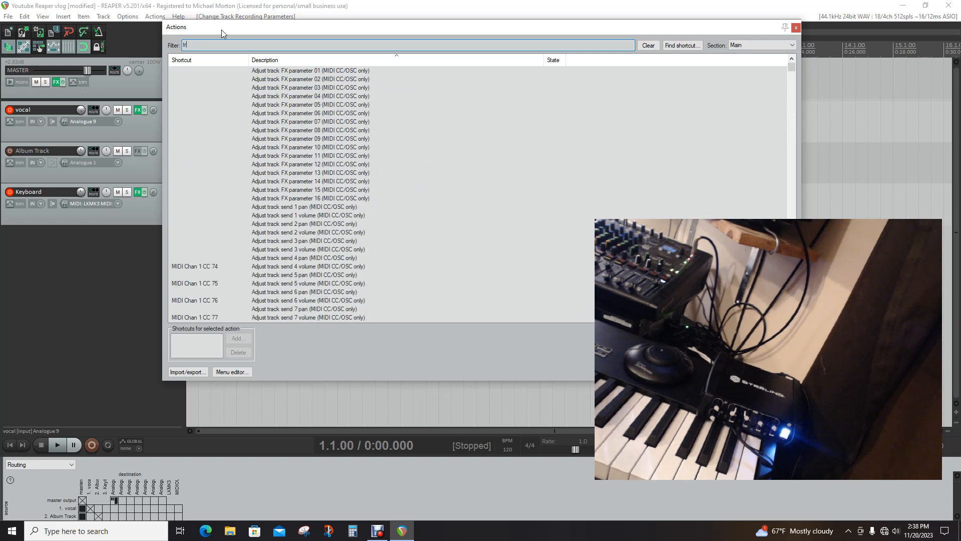
{"action": "type", "text": "vol"}
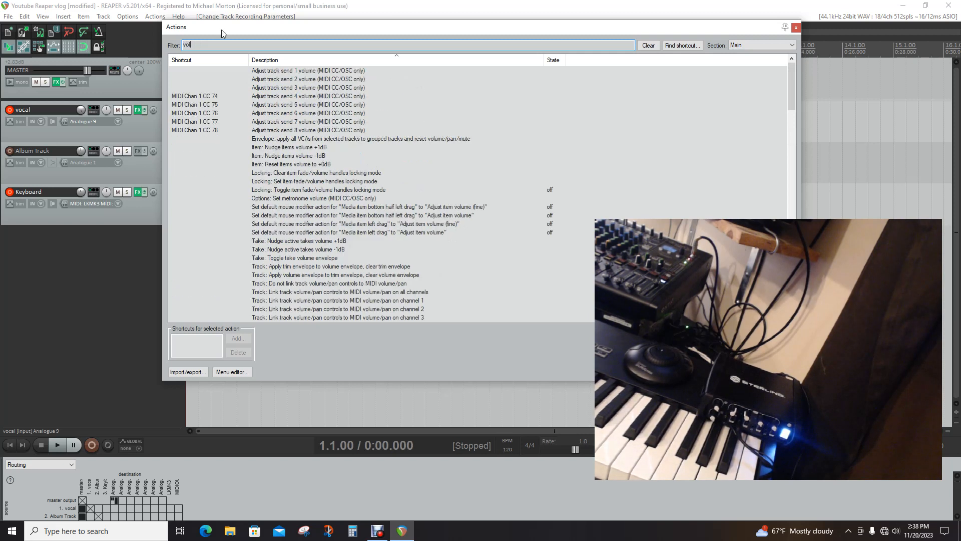
{"action": "type", "text": "um"}
{"action": "type", "text": "e"}
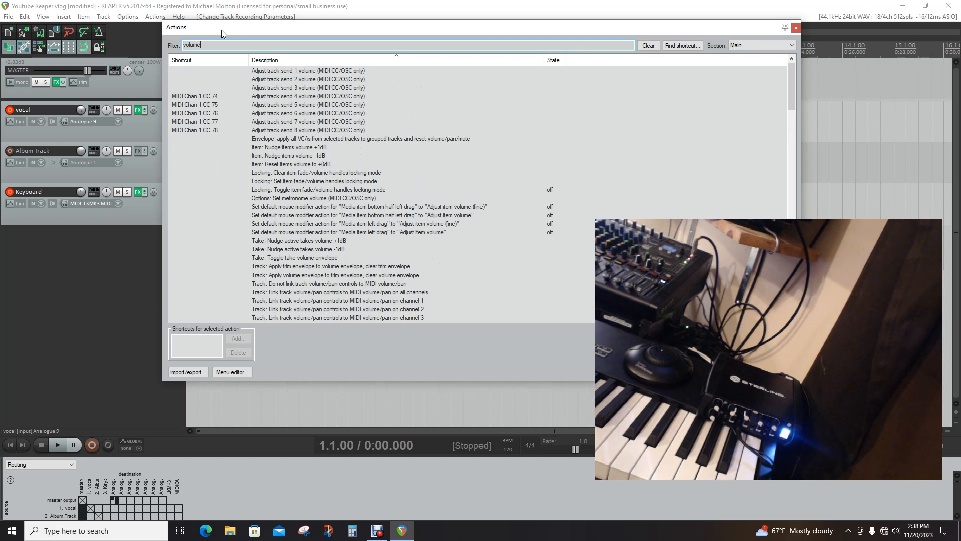
{"action": "left_click", "coordinate": [272, 89]}
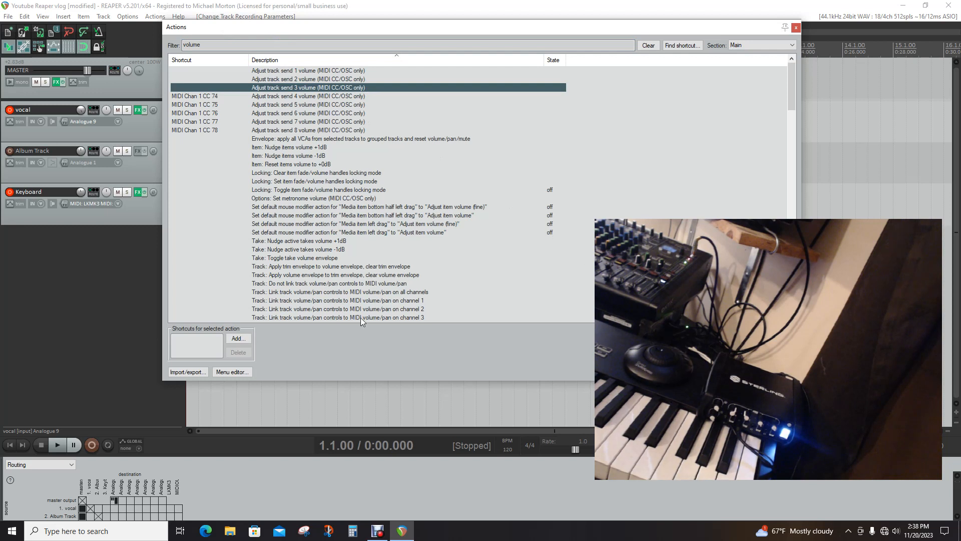
{"action": "left_click", "coordinate": [238, 339]}
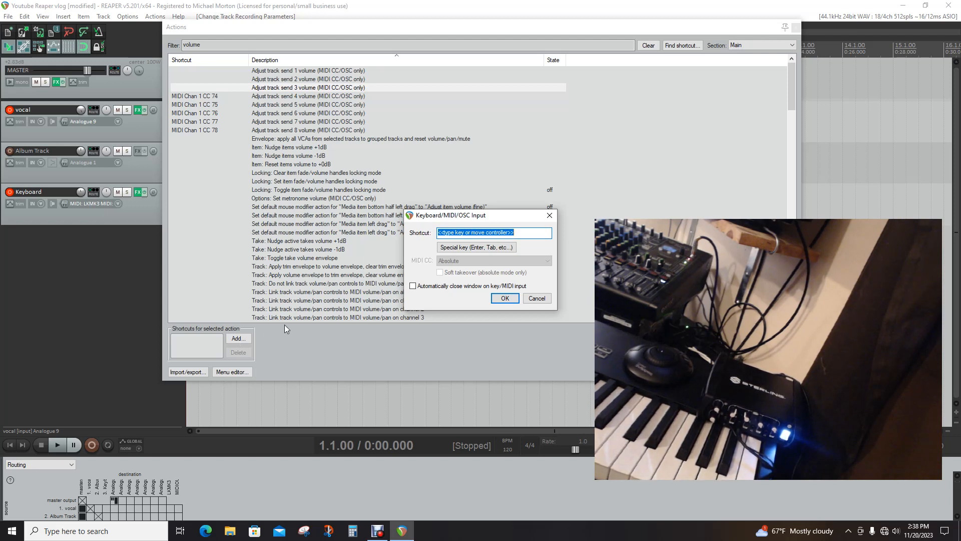
{"action": "left_click", "coordinate": [243, 336]}
{"action": "left_click", "coordinate": [505, 300]}
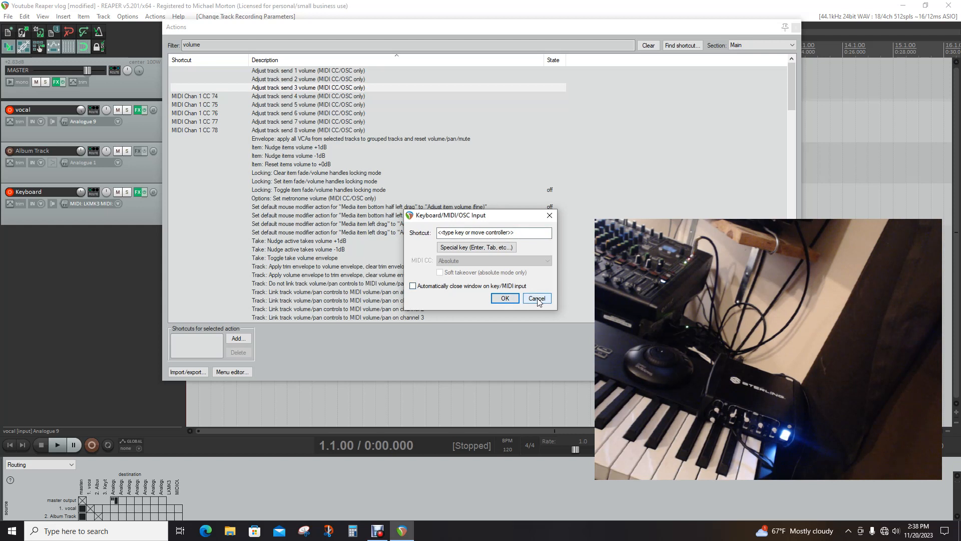
{"action": "left_click", "coordinate": [537, 299]}
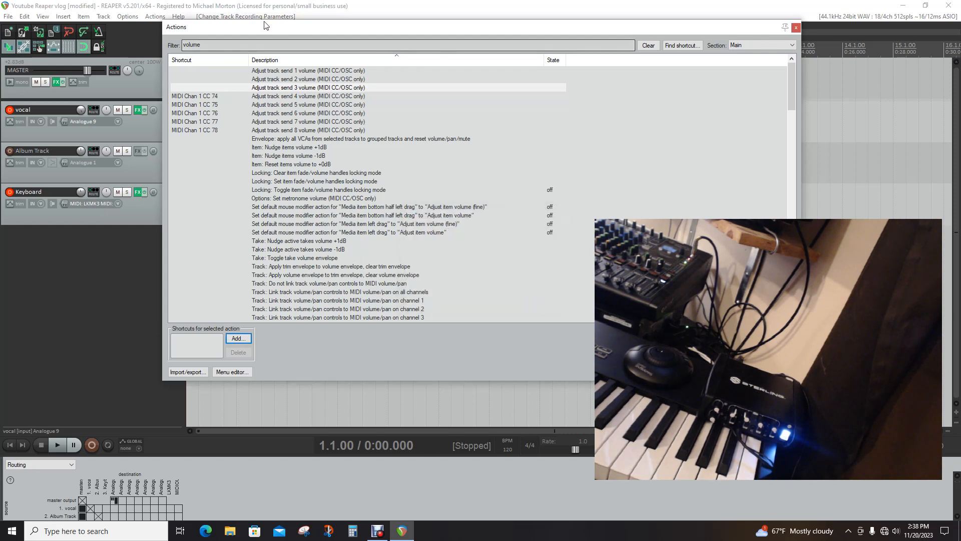
{"action": "left_click", "coordinate": [797, 28]}
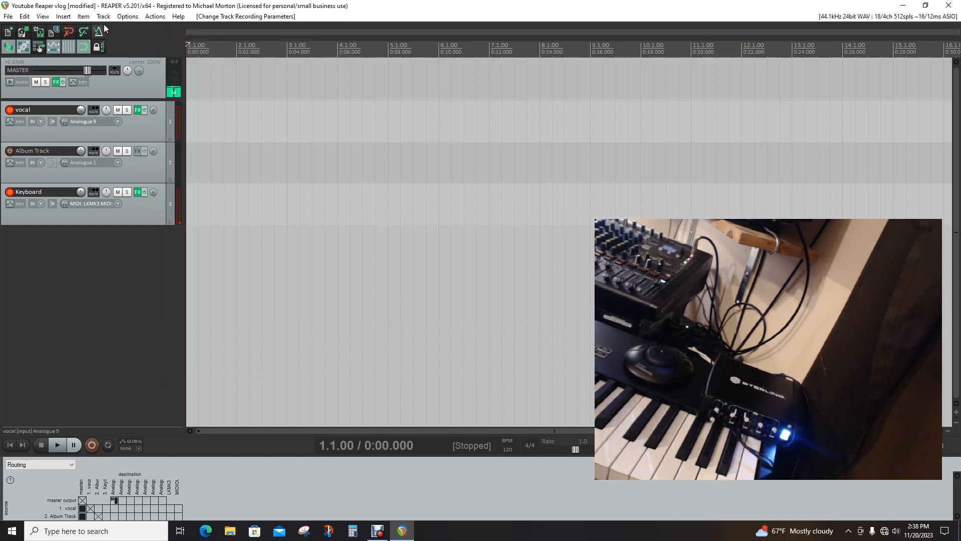
Open the preferences window
{"action": "left_click", "coordinate": [133, 17]}
{"action": "left_click", "coordinate": [137, 347]}
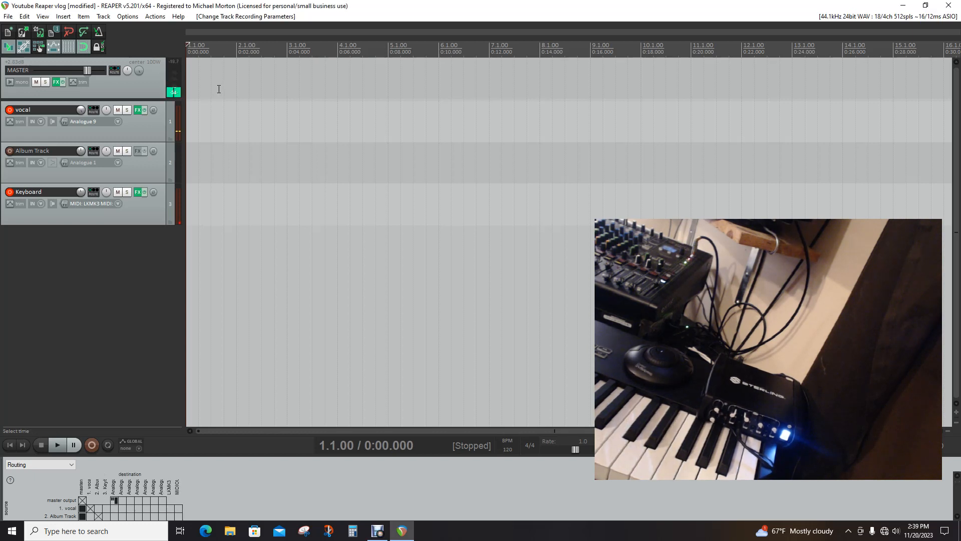
Filter the action list by "vol", assign MIDI Chan 1 CC 73 in Absolute mode to "Track: Set volume for track 03", and close the list
{"action": "left_click", "coordinate": [152, 18]}
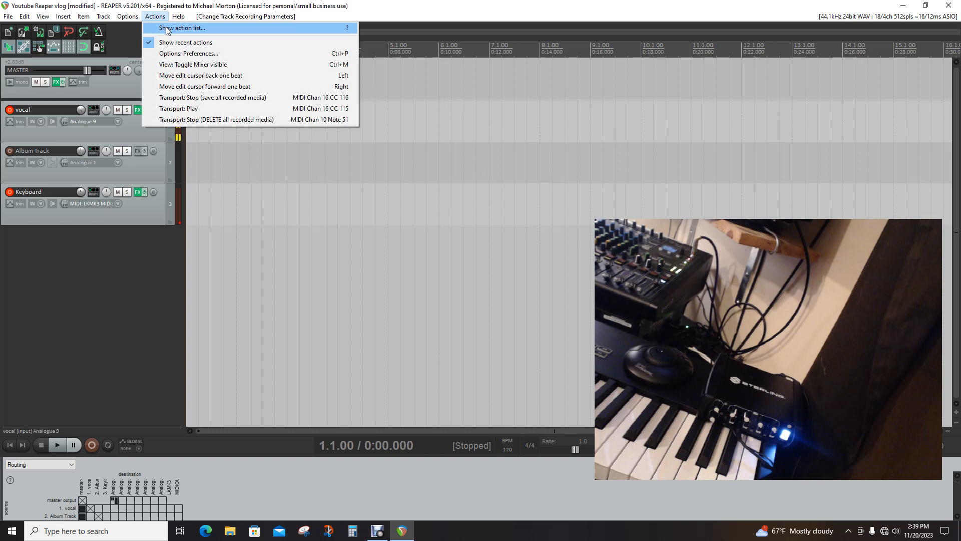
{"action": "left_click", "coordinate": [167, 28]}
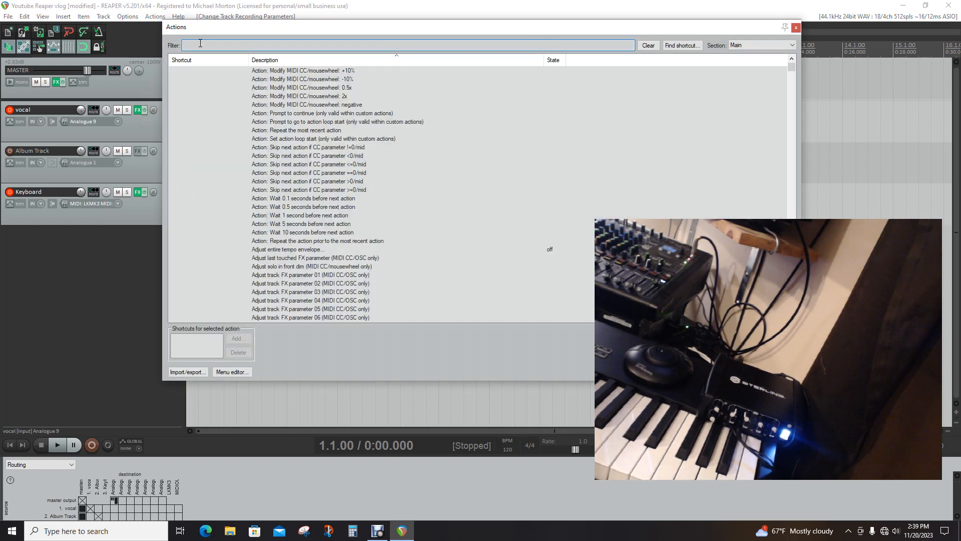
{"action": "type", "text": "vol"}
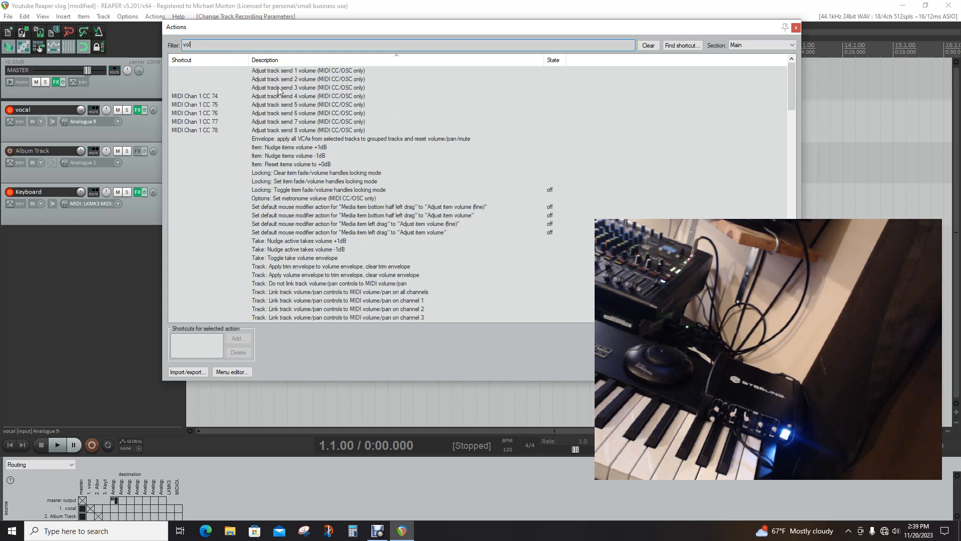
{"action": "scroll", "coordinate": [336, 279], "scroll_direction": "down", "scroll_amount": 20}
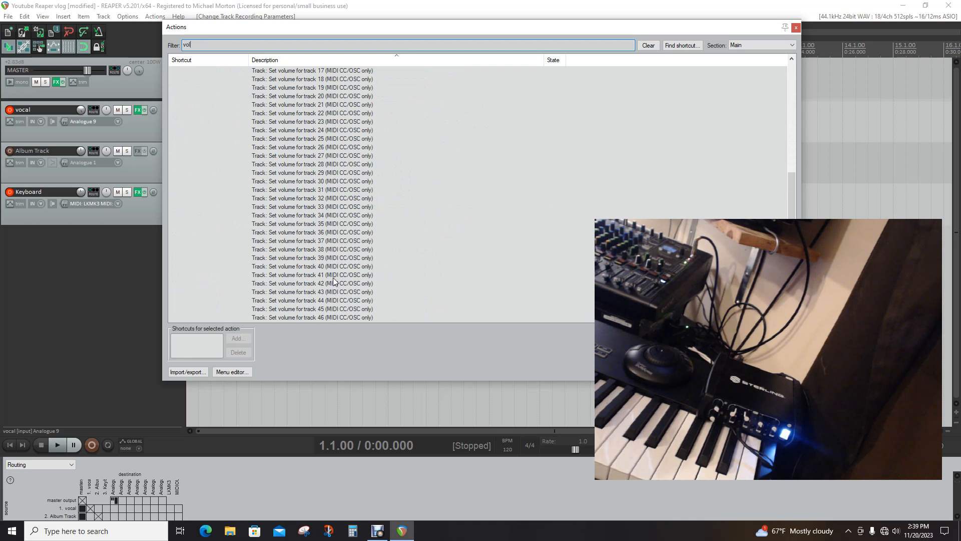
{"action": "scroll", "coordinate": [334, 282], "scroll_direction": "up", "scroll_amount": 7}
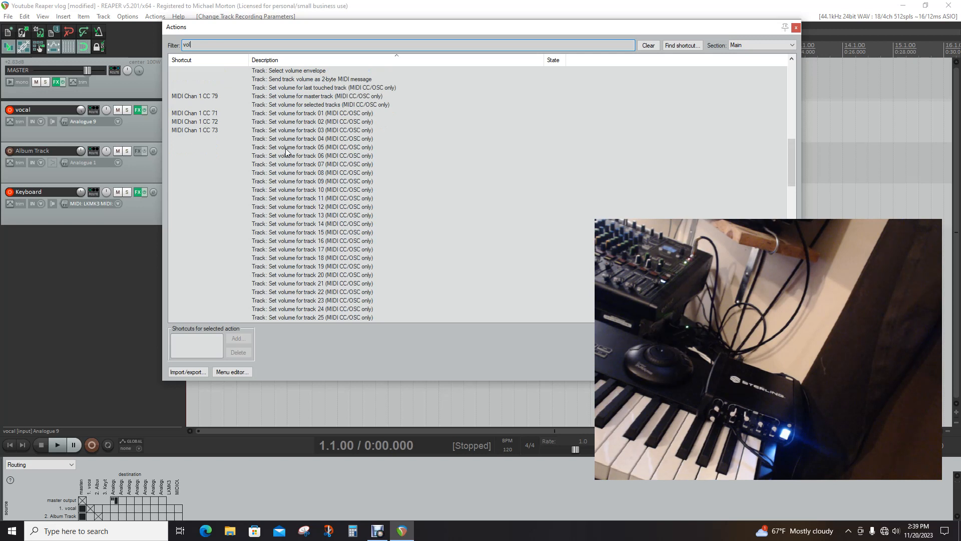
{"action": "left_click", "coordinate": [283, 133]}
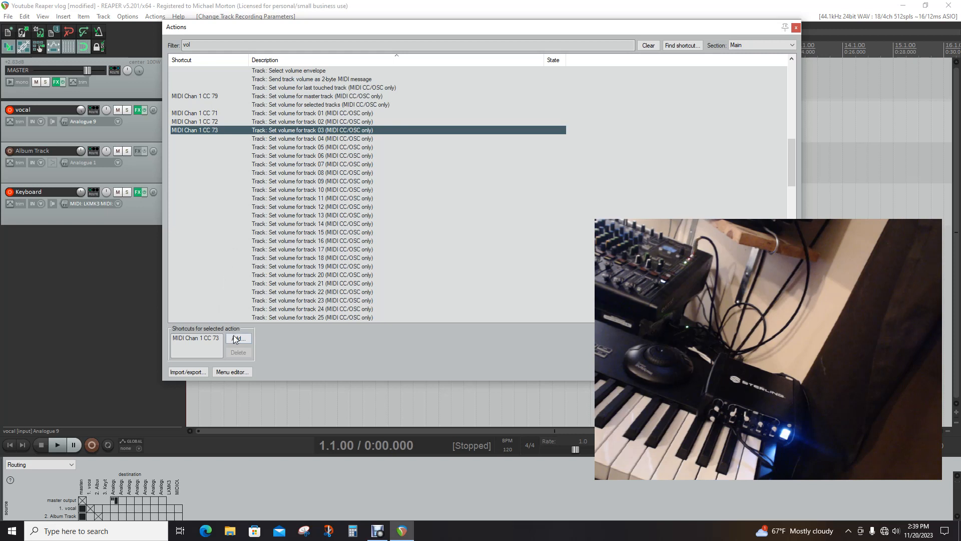
{"action": "left_click", "coordinate": [238, 339]}
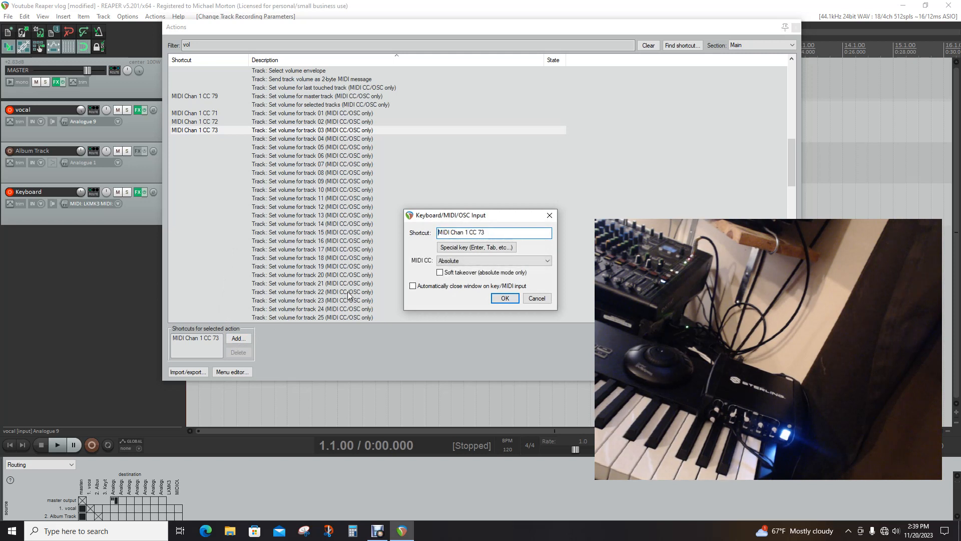
{"action": "left_click", "coordinate": [503, 298]}
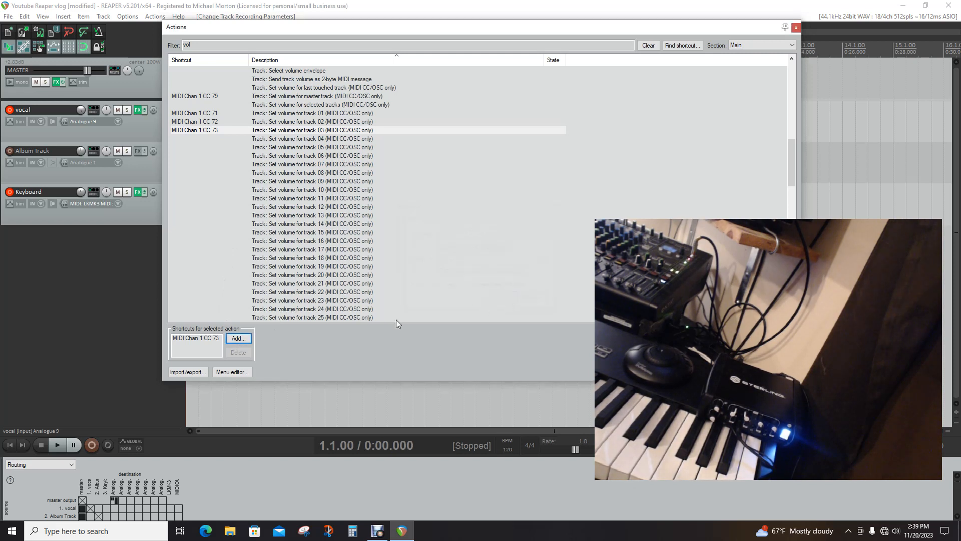
{"action": "key", "text": "Escape"}
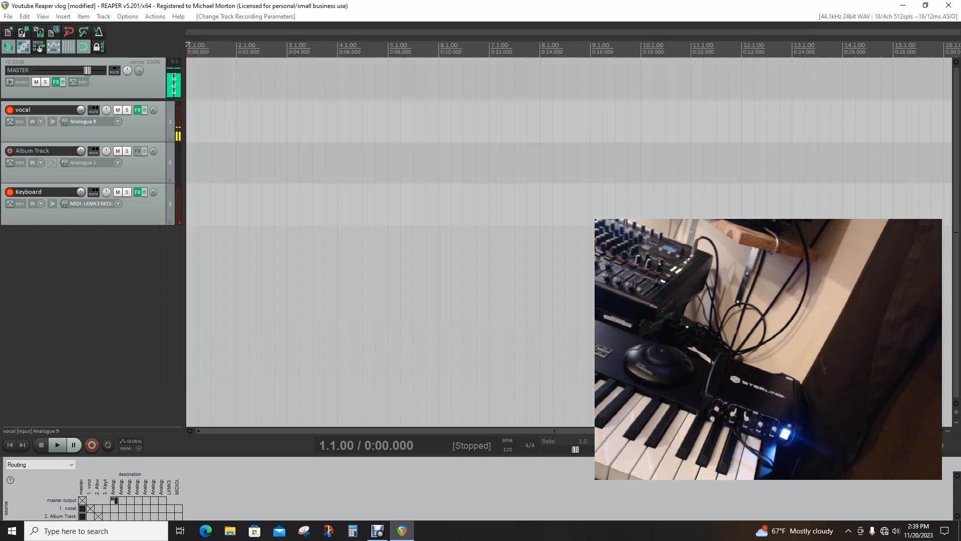
Bring the Mixer window over the arrangement to check the track volume faders, and move it back out of view
{"action": "left_click_drag", "start_coordinate": [960, 61], "coordinate": [352, 103]}
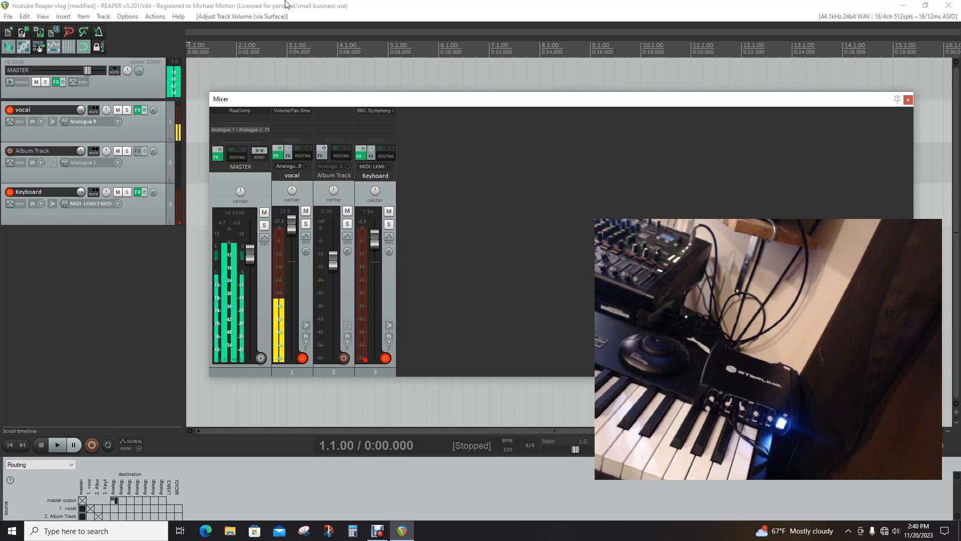
{"action": "left_click", "coordinate": [155, 16]}
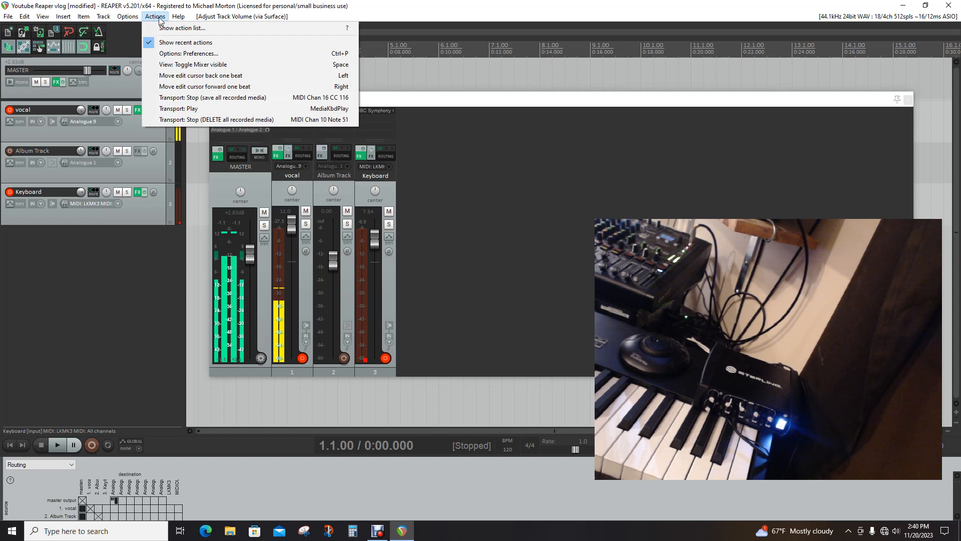
{"action": "left_click", "coordinate": [53, 290]}
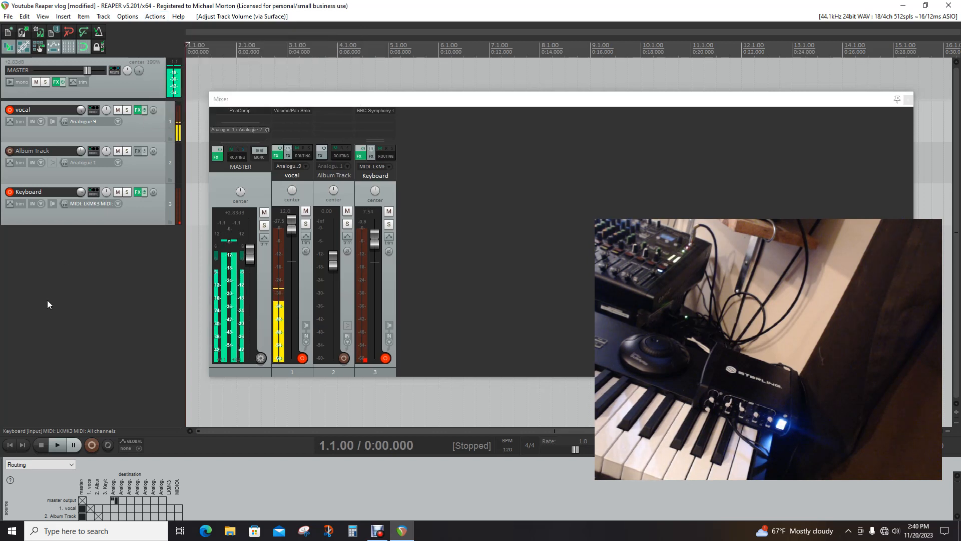
{"action": "left_click_drag", "start_coordinate": [307, 101], "coordinate": [959, 91]}
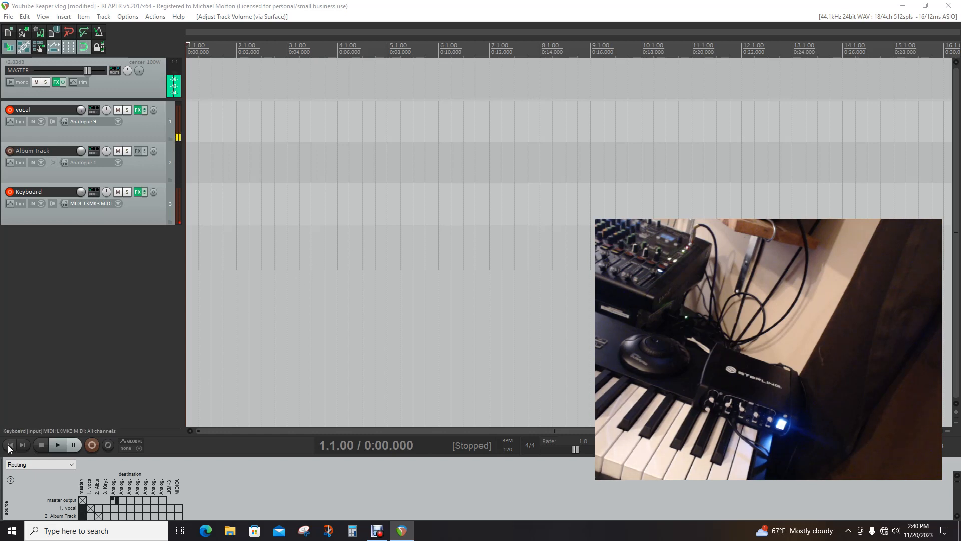
Start recording on the armed vocal and Keyboard tracks from the project start
{"action": "left_click", "coordinate": [93, 445]}
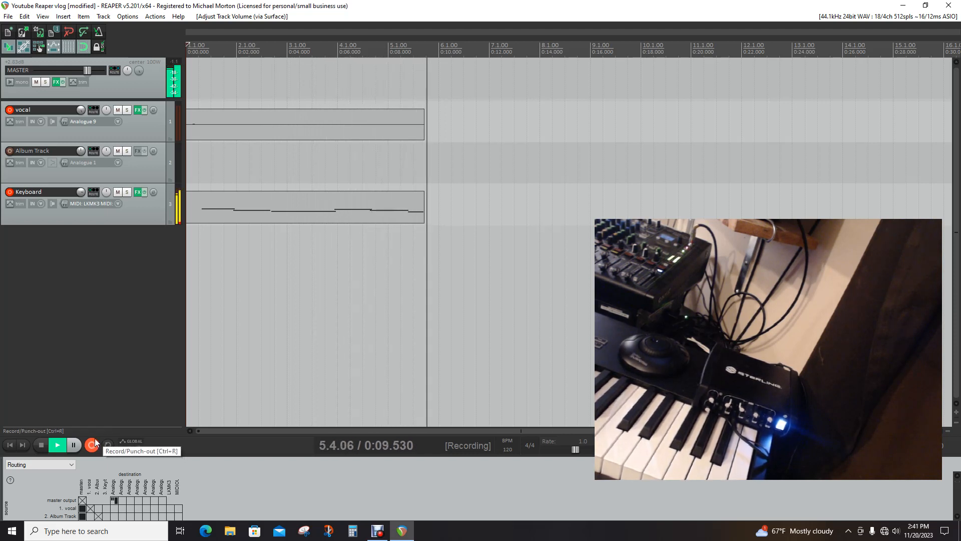
Stop the recording and move the edit cursor along the recorded items, returning it to the project start
{"action": "left_click", "coordinate": [38, 445]}
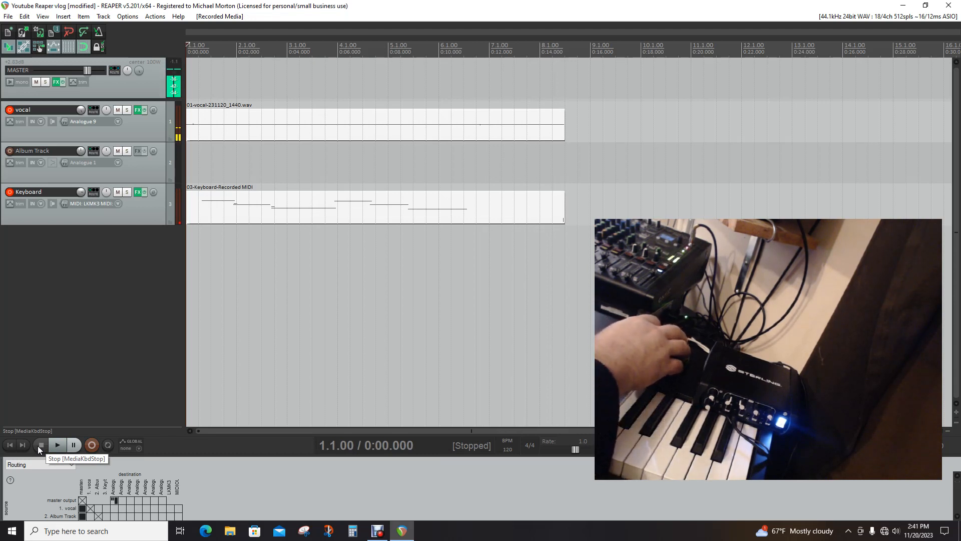
{"action": "scroll", "coordinate": [37, 446], "scroll_direction": "up", "scroll_amount": 10}
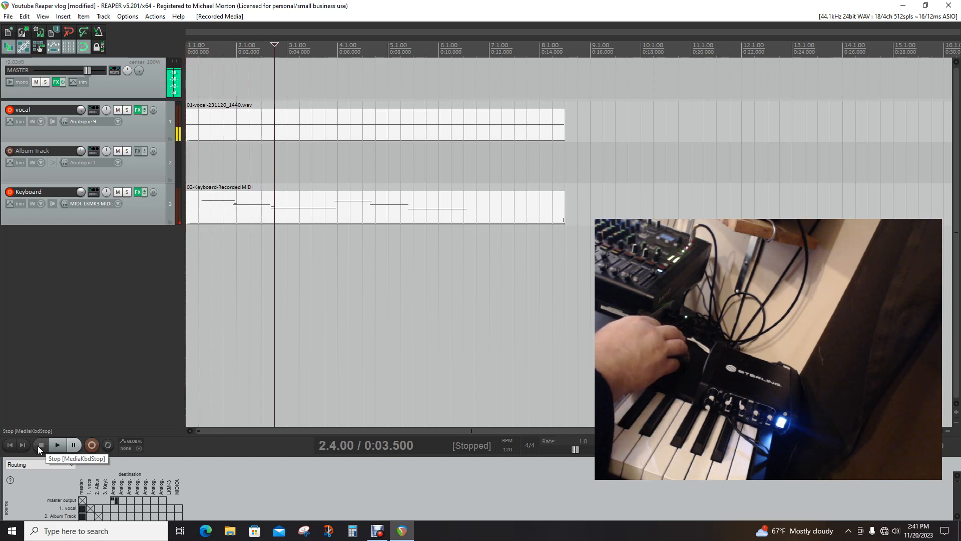
{"action": "scroll", "coordinate": [37, 445], "scroll_direction": "up", "scroll_amount": 4}
{"action": "scroll", "coordinate": [38, 445], "scroll_direction": "down", "scroll_amount": 14}
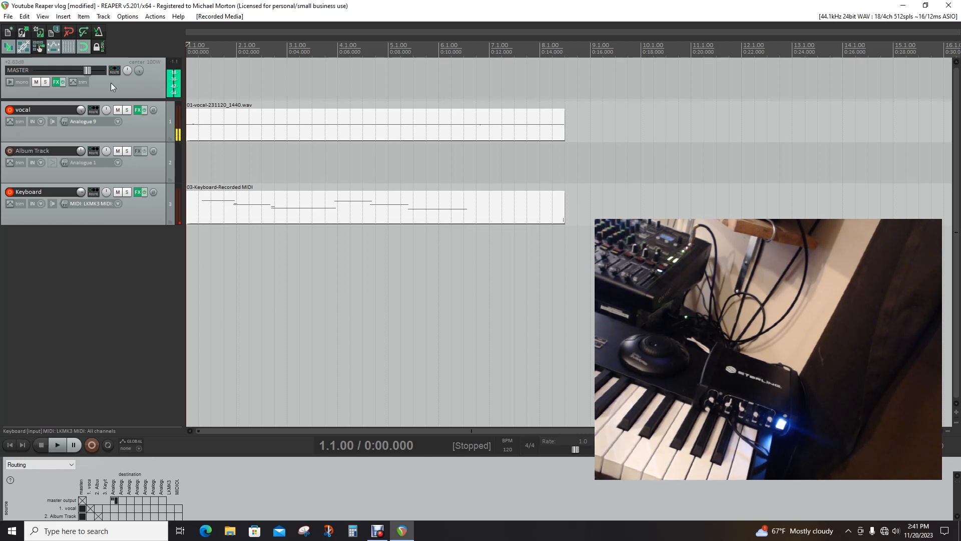
Undo the recorded media so the vocal and Keyboard takes are removed from the arrangement
{"action": "left_click", "coordinate": [28, 16]}
{"action": "left_click", "coordinate": [40, 27]}
{"action": "left_click", "coordinate": [25, 19]}
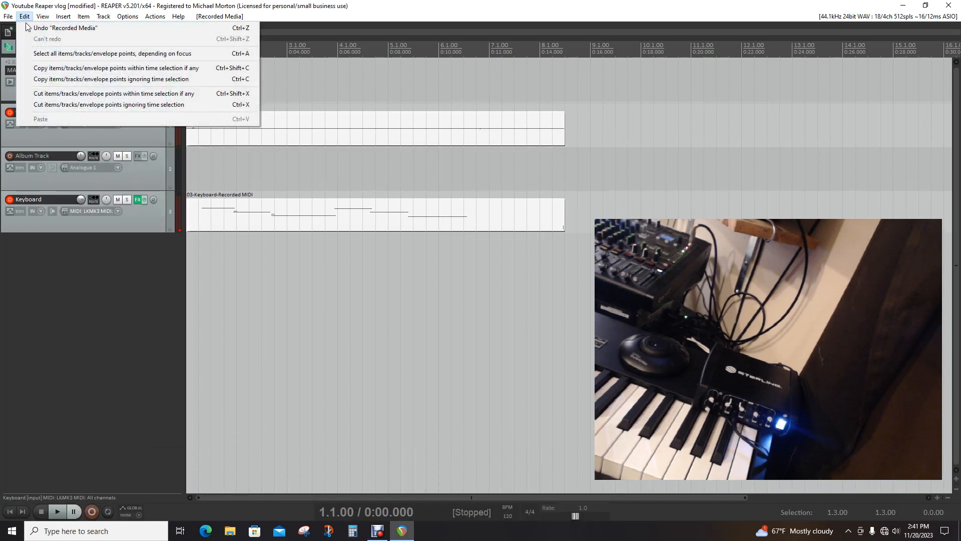
{"action": "left_click", "coordinate": [28, 27]}
{"action": "left_click", "coordinate": [25, 18]}
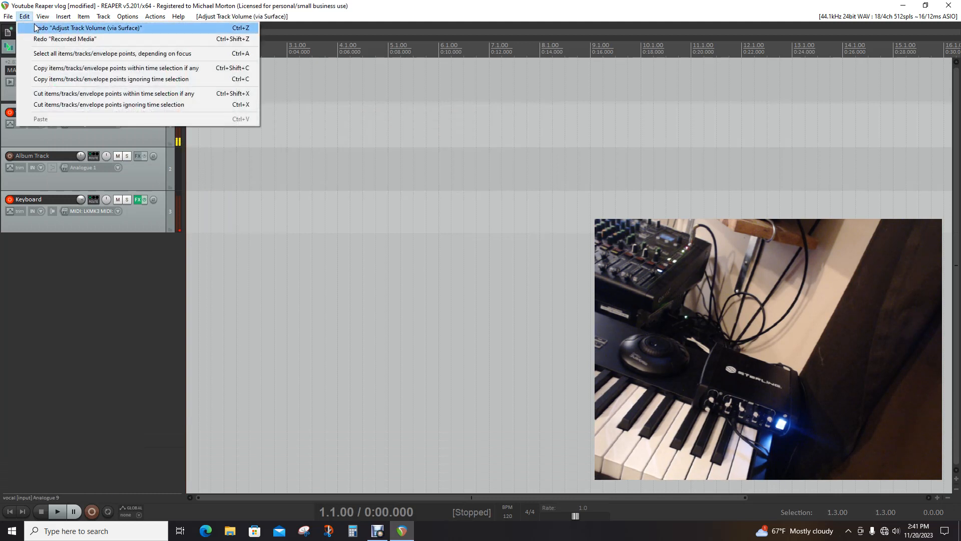
{"action": "left_click", "coordinate": [31, 337]}
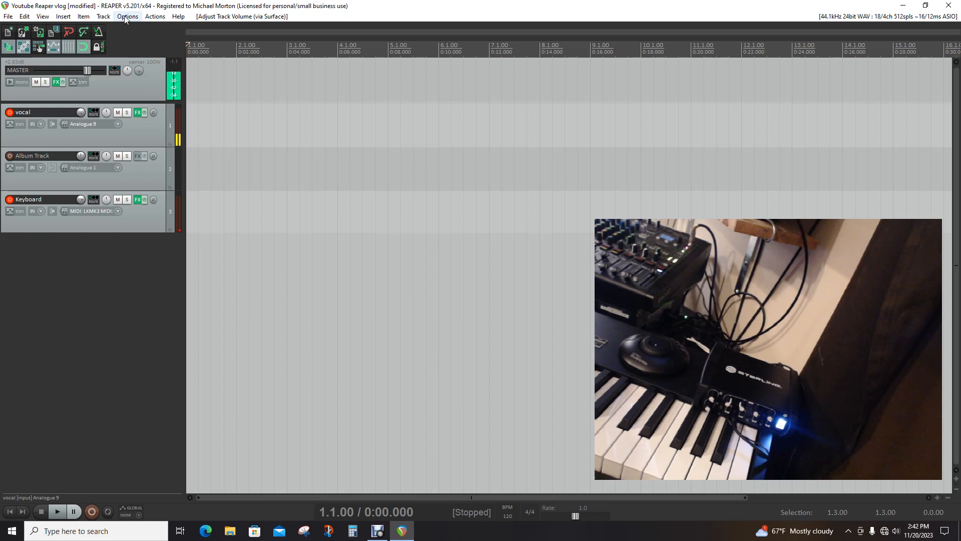
Open the action list and filter it by "delete", replacing that with "stop"
{"action": "left_click", "coordinate": [165, 16]}
{"action": "left_click", "coordinate": [160, 27]}
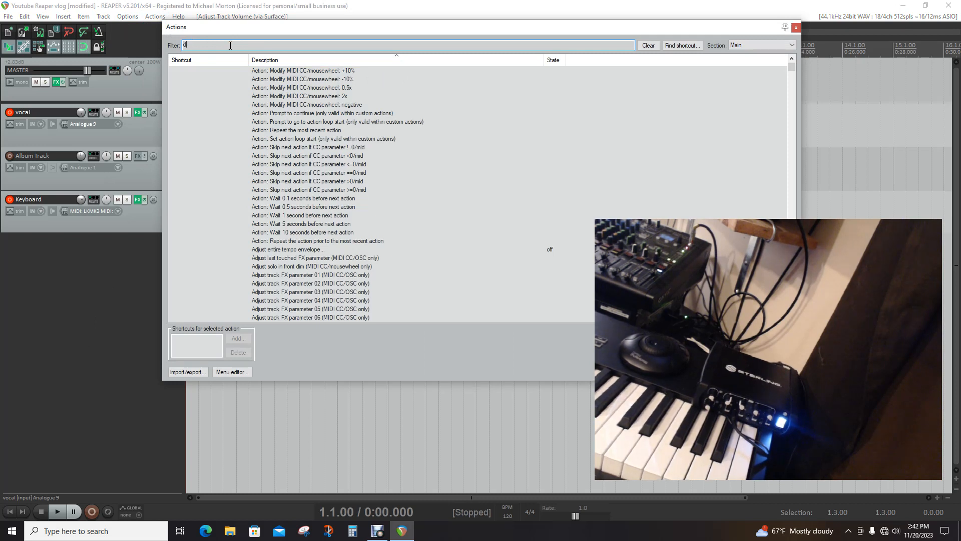
{"action": "type", "text": "elete"}
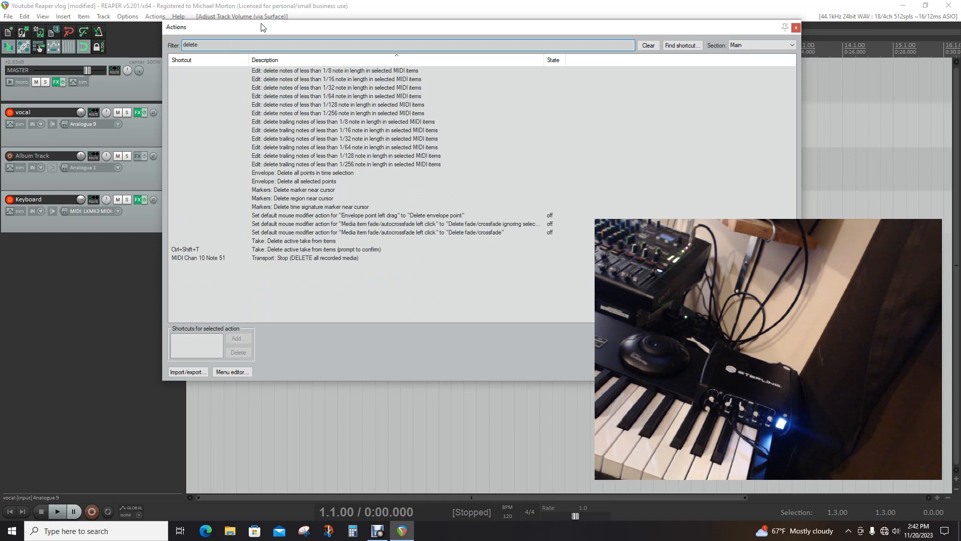
{"action": "key", "text": "BackSpace"}
{"action": "key", "text": "BackSpace"}
{"action": "key", "text": "BackSpace"}
{"action": "key", "text": "BackSpace"}
{"action": "type", "text": "stop"}
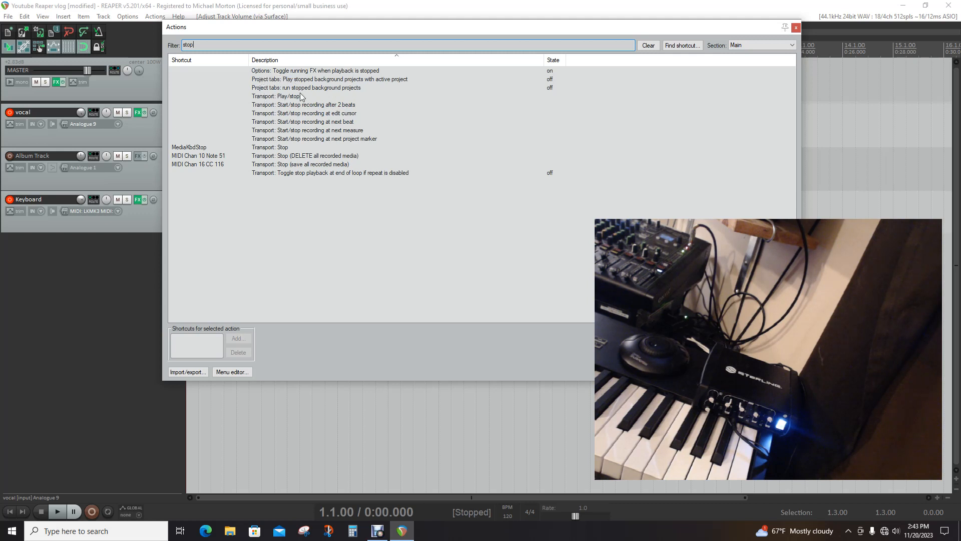
Replace the MIDI shortcut of "Transport: Stop (DELETE all recorded media)" with the End key, overriding the key's existing mapping
{"action": "left_click", "coordinate": [296, 160]}
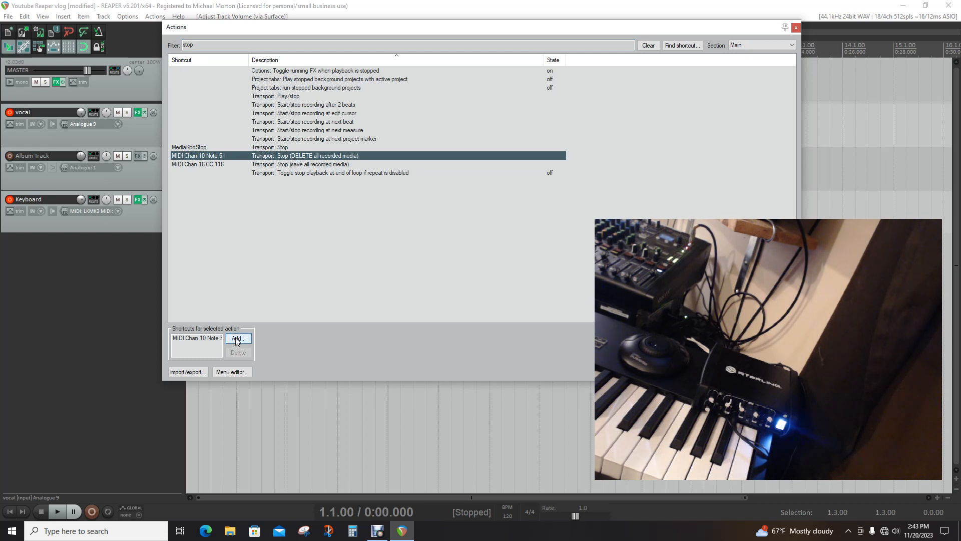
{"action": "left_click", "coordinate": [213, 343]}
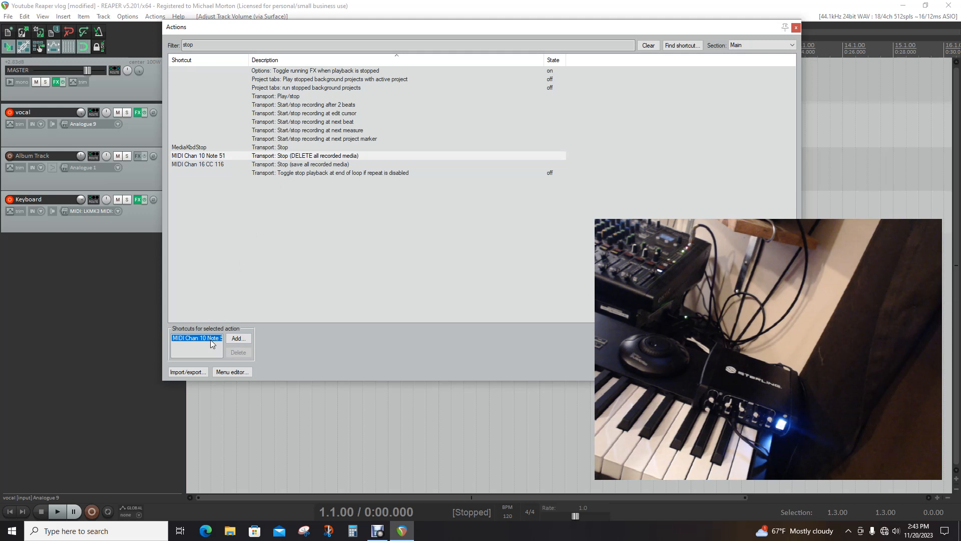
{"action": "left_click", "coordinate": [238, 352]}
{"action": "left_click", "coordinate": [238, 338]}
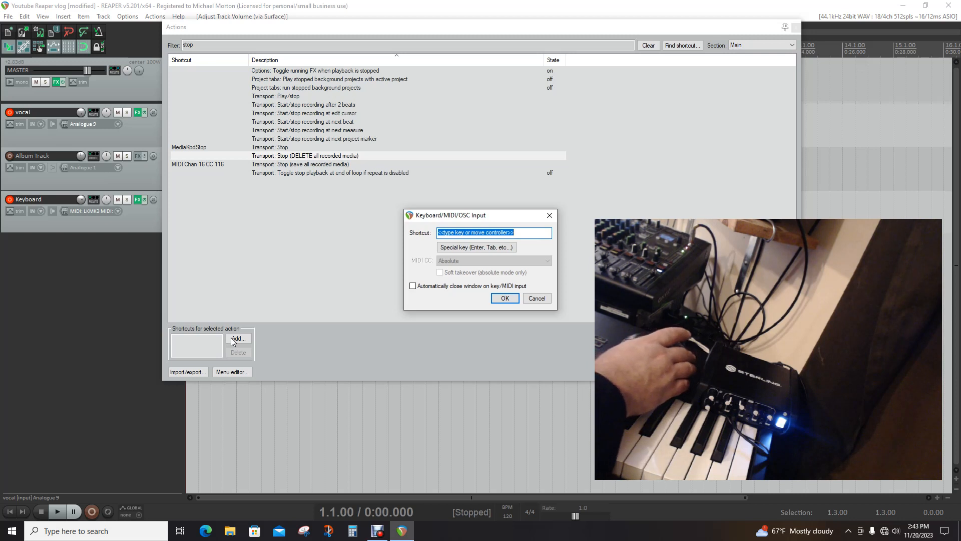
{"action": "key", "text": "End"}
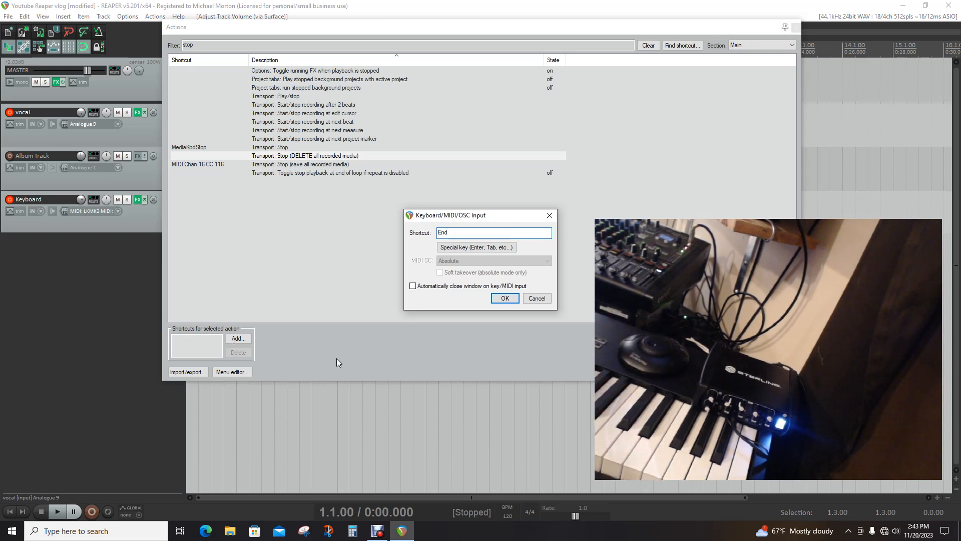
{"action": "left_click", "coordinate": [507, 298]}
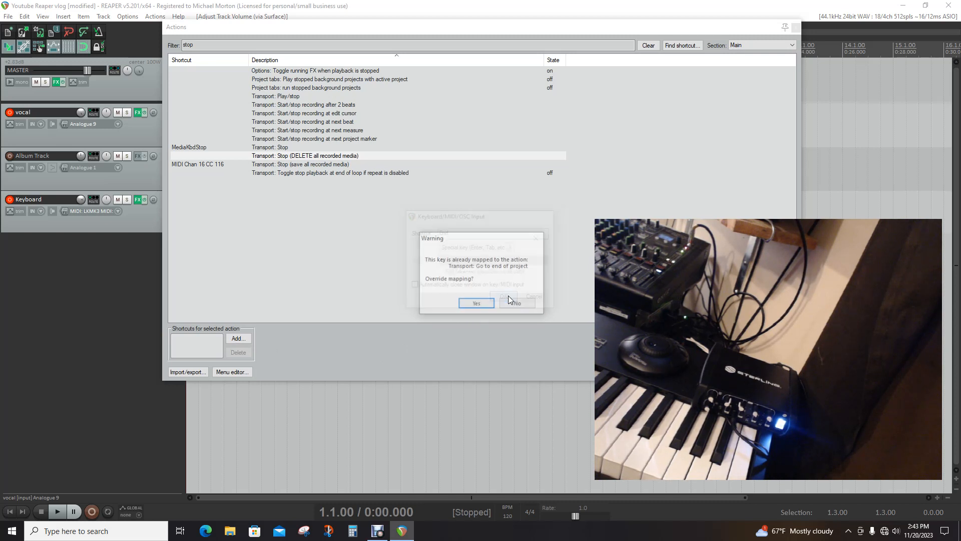
{"action": "left_click", "coordinate": [475, 304]}
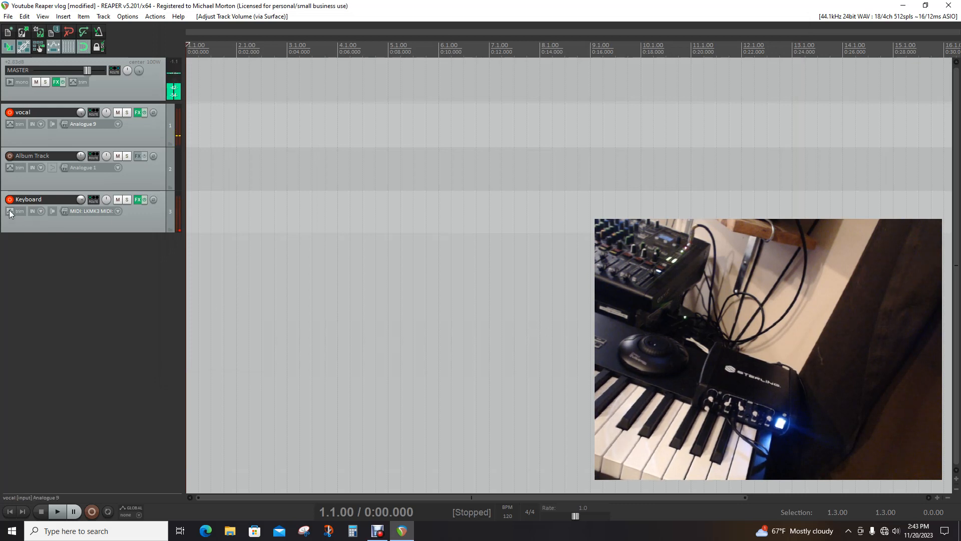
Disarm the vocal track and record a MIDI take of about 18 seconds on the Keyboard track
{"action": "left_click", "coordinate": [10, 114]}
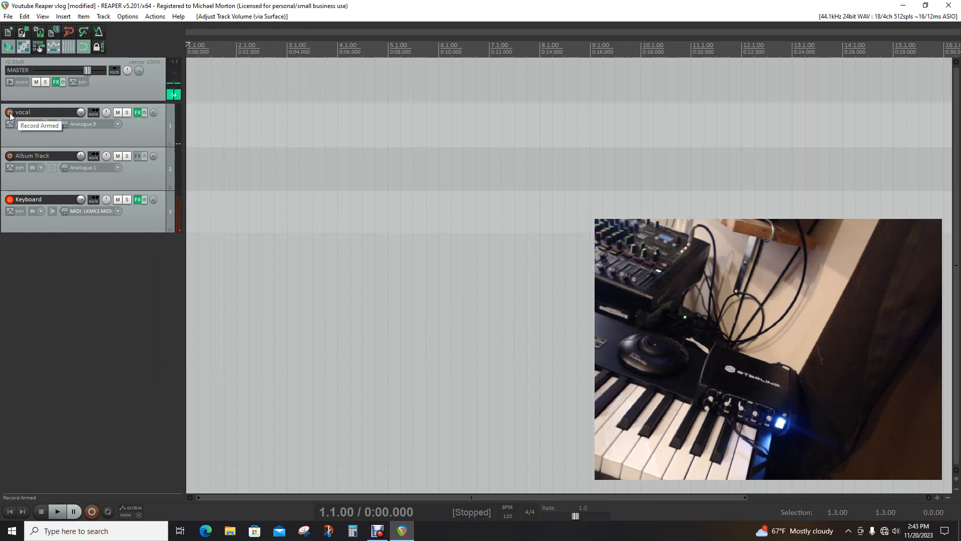
{"action": "left_click", "coordinate": [90, 515]}
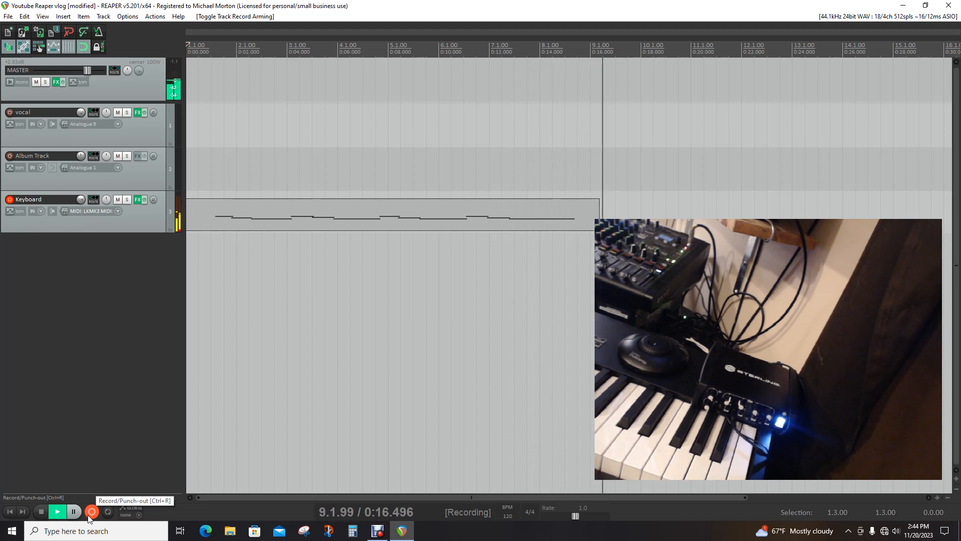
{"action": "left_click", "coordinate": [88, 515]}
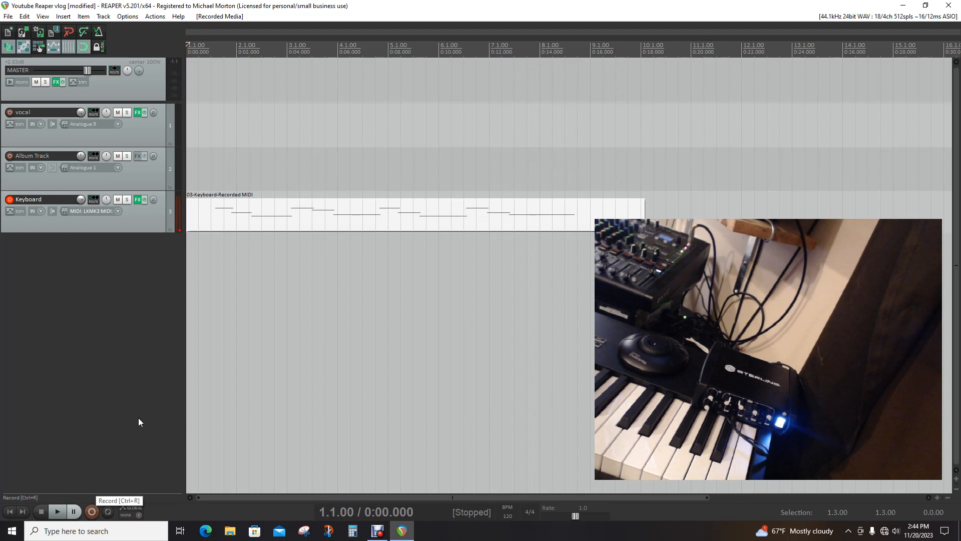
Arm the vocal track for recording and disarm the Keyboard track
{"action": "left_click", "coordinate": [9, 112]}
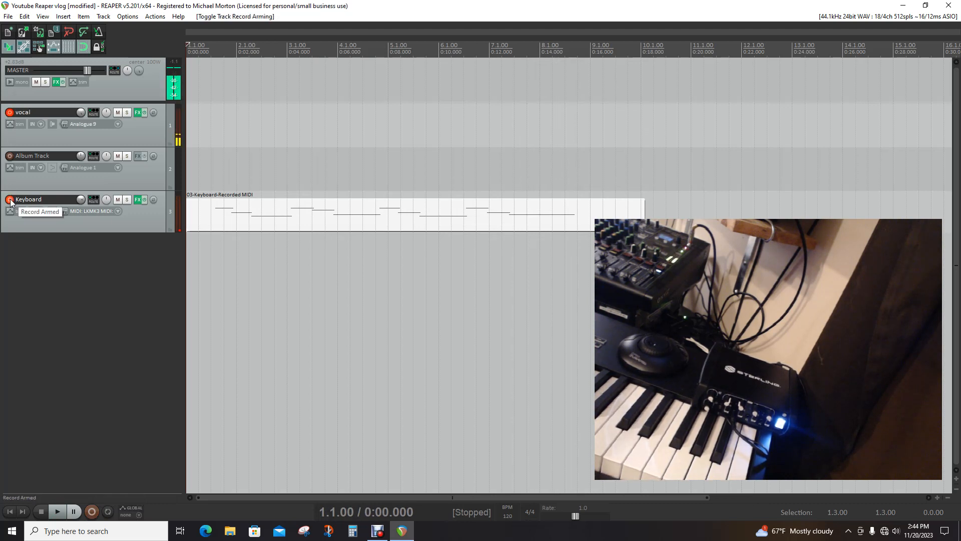
{"action": "left_click", "coordinate": [10, 200]}
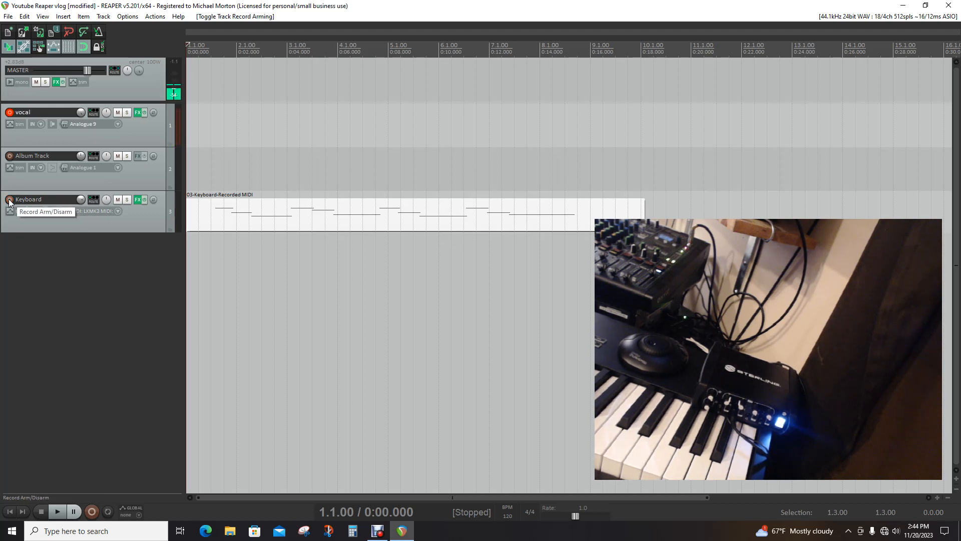
{"action": "left_click", "coordinate": [10, 199]}
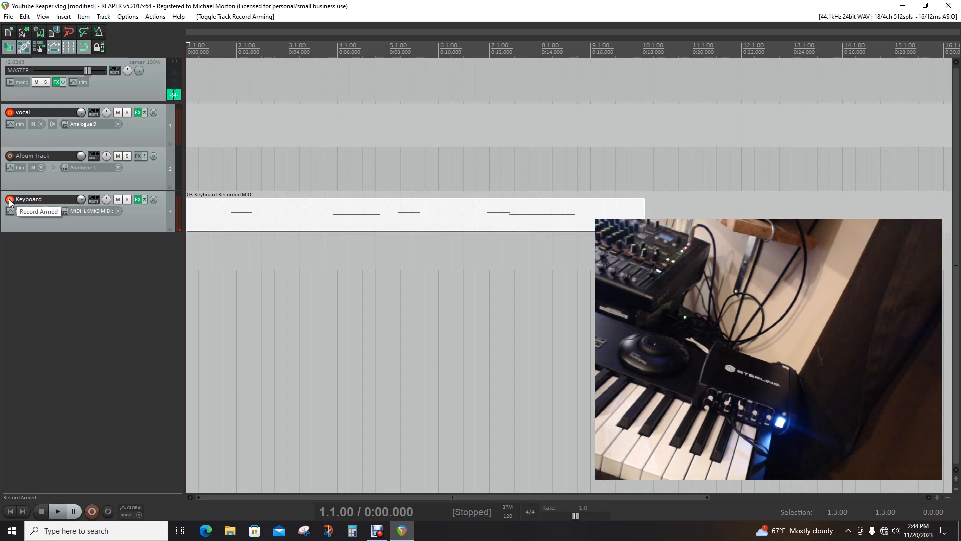
{"action": "left_click", "coordinate": [9, 200]}
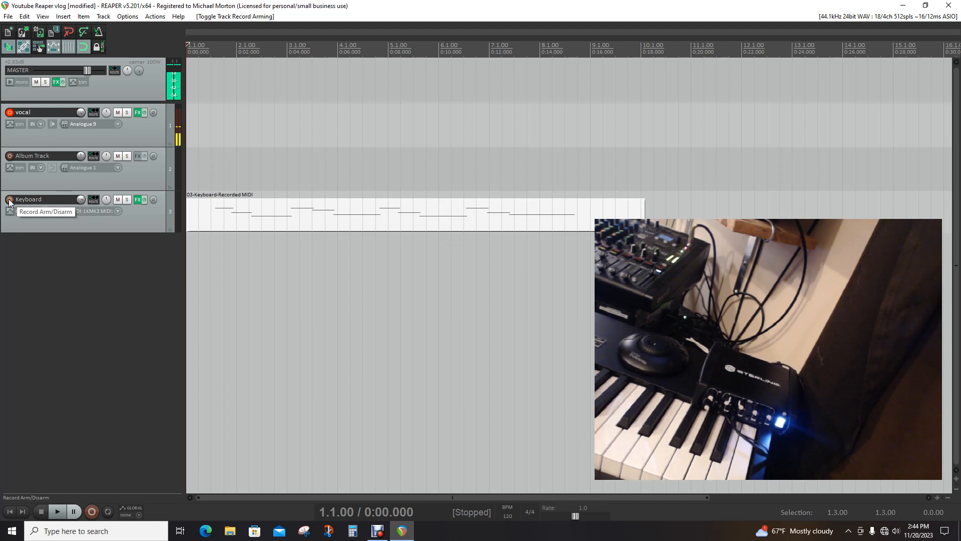
Record a vocal take of about 19 seconds from the project start and remove the recorded item
{"action": "key", "text": "ctrl+r"}
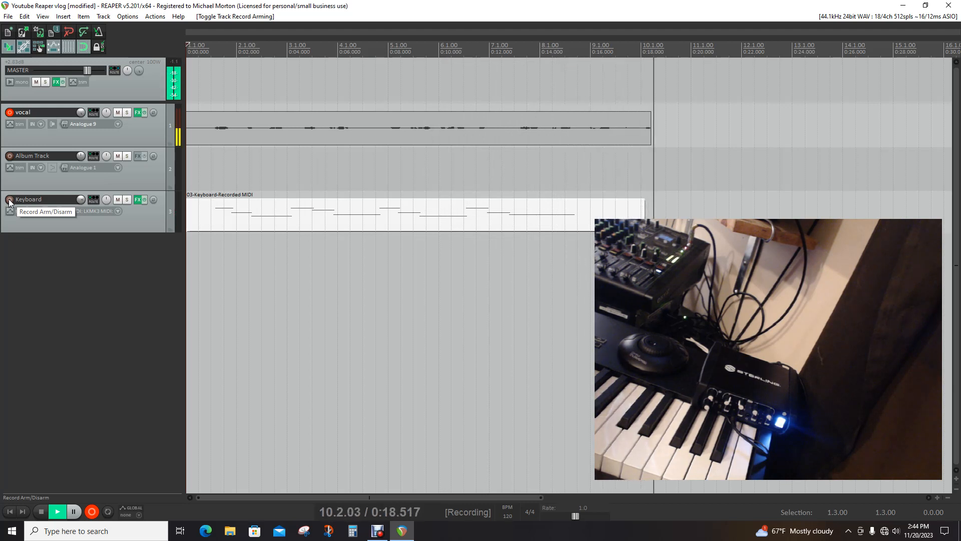
{"action": "key", "text": "space"}
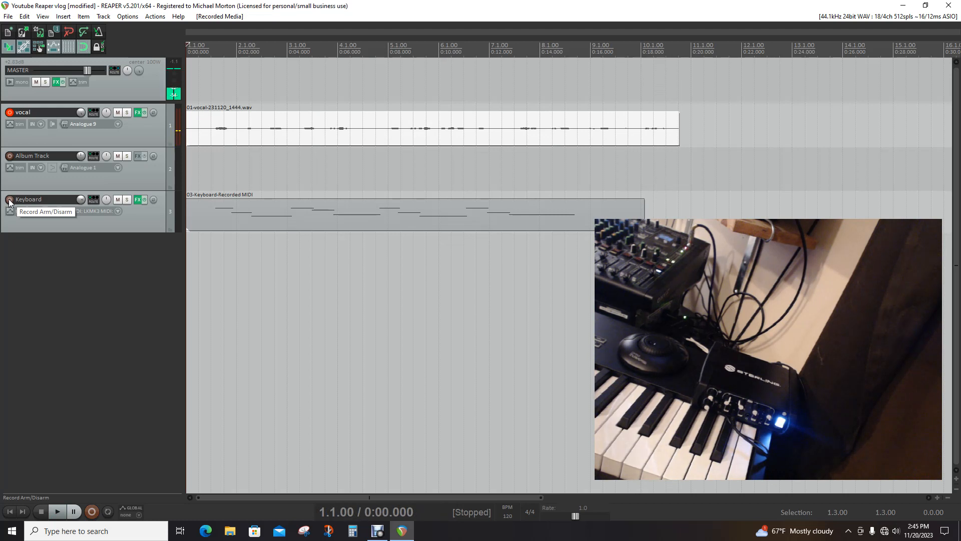
{"action": "right_click", "coordinate": [283, 125]}
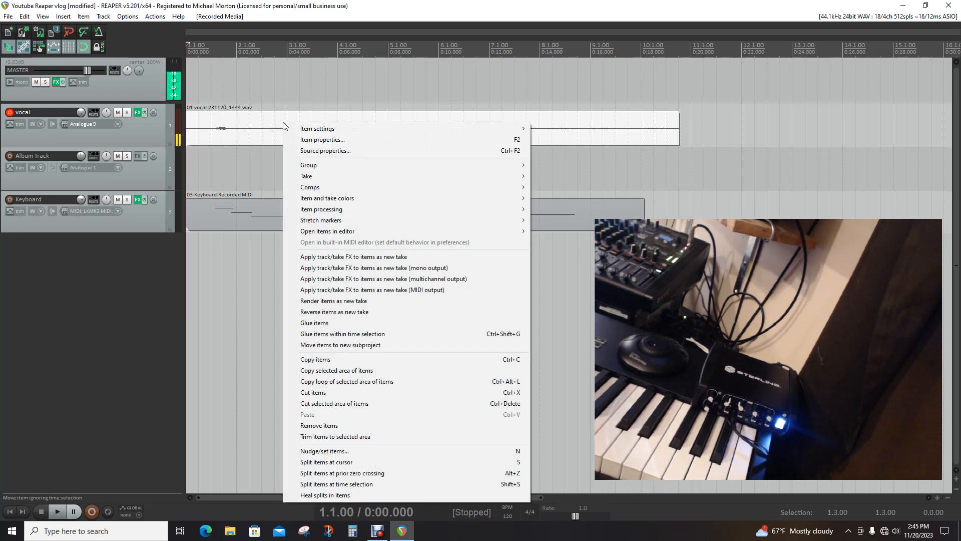
{"action": "left_click", "coordinate": [349, 426]}
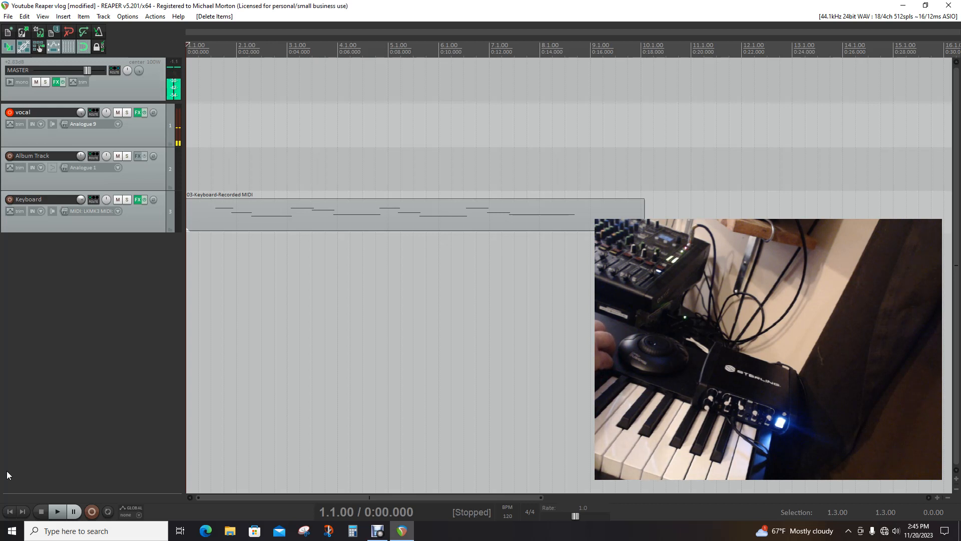
Record another vocal take over the Keyboard part and stop it with the action that deletes all recorded media
{"action": "key", "text": "ctrl+r"}
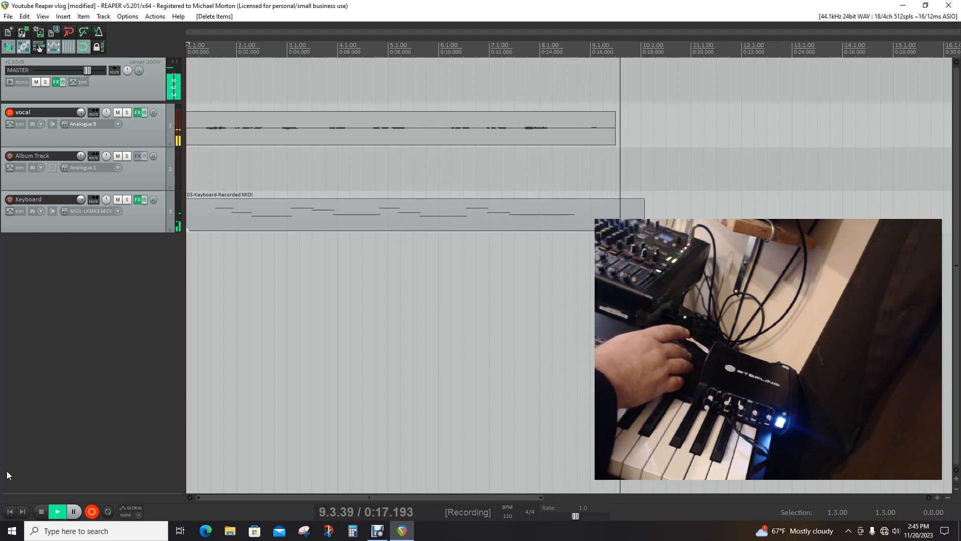
{"action": "key", "text": "space"}
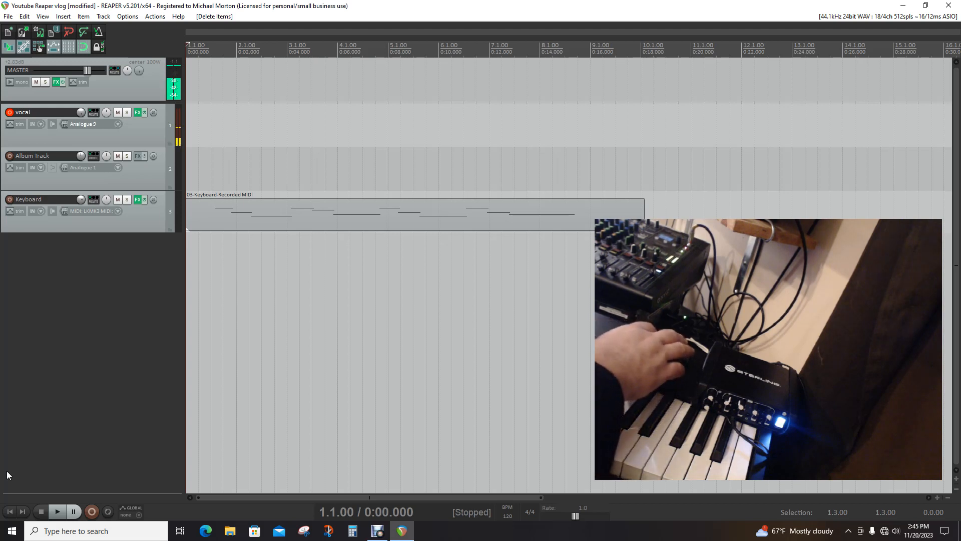
{"action": "key", "text": "Right"}
{"action": "key", "text": "Right"}
{"action": "key", "text": "Right"}
{"action": "key", "text": "Right"}
{"action": "key", "text": "Right"}
{"action": "key", "text": "Right"}
{"action": "key", "text": "Right"}
{"action": "key", "text": "Right"}
{"action": "key", "text": "Left"}
{"action": "key", "text": "Left"}
{"action": "key", "text": "Left"}
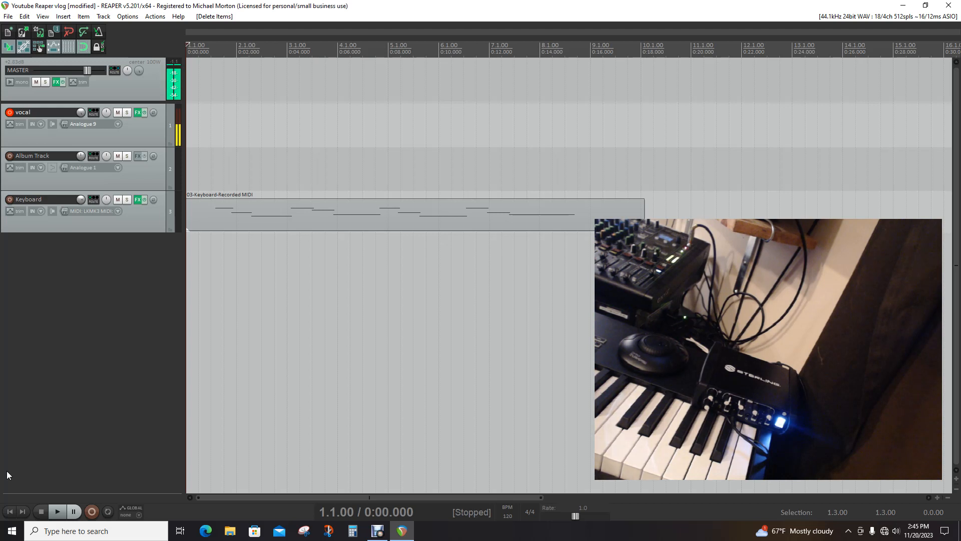
Open the action list and filter it by "split ite"
{"action": "left_click", "coordinate": [155, 16]}
{"action": "left_click", "coordinate": [166, 29]}
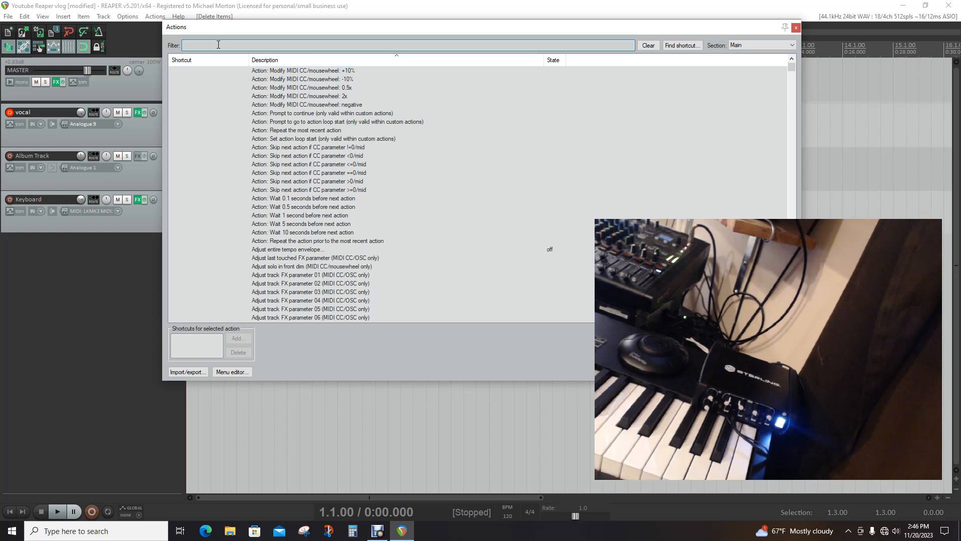
{"action": "type", "text": "split"}
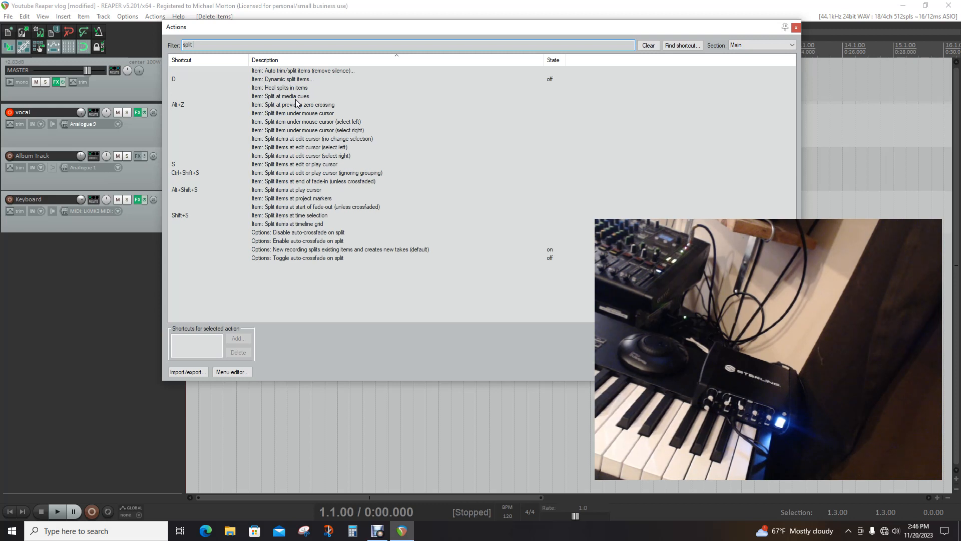
{"action": "type", "text": "e"}
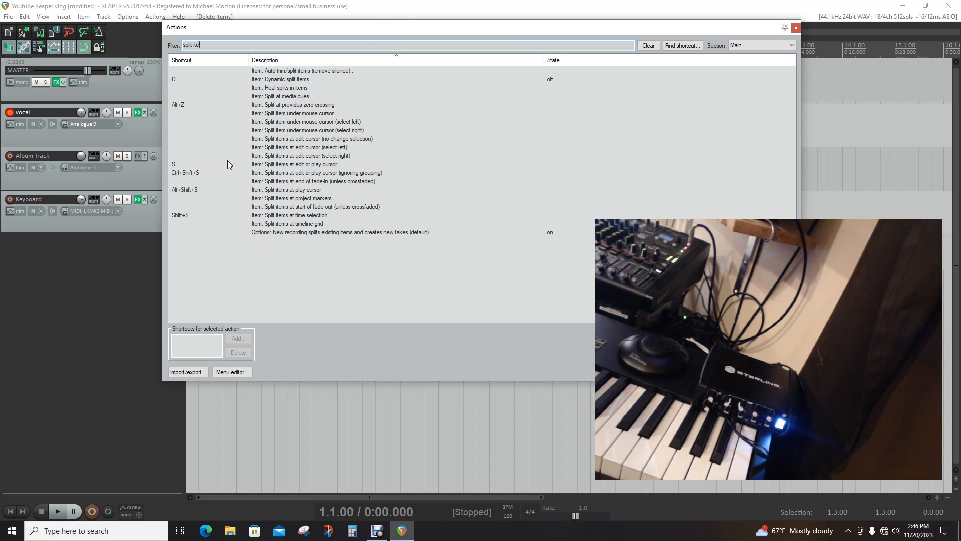
{"action": "left_click", "coordinate": [268, 166]}
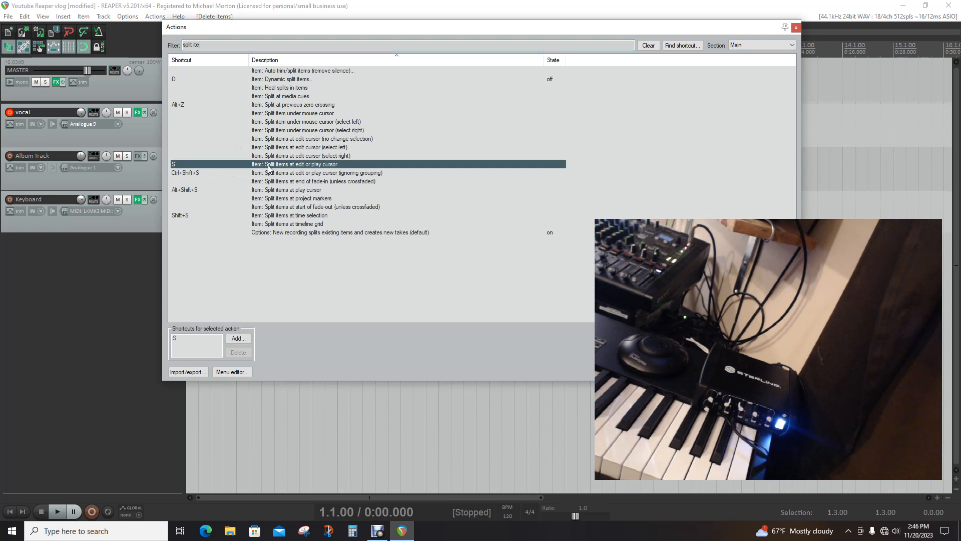
{"action": "left_click", "coordinate": [239, 339]}
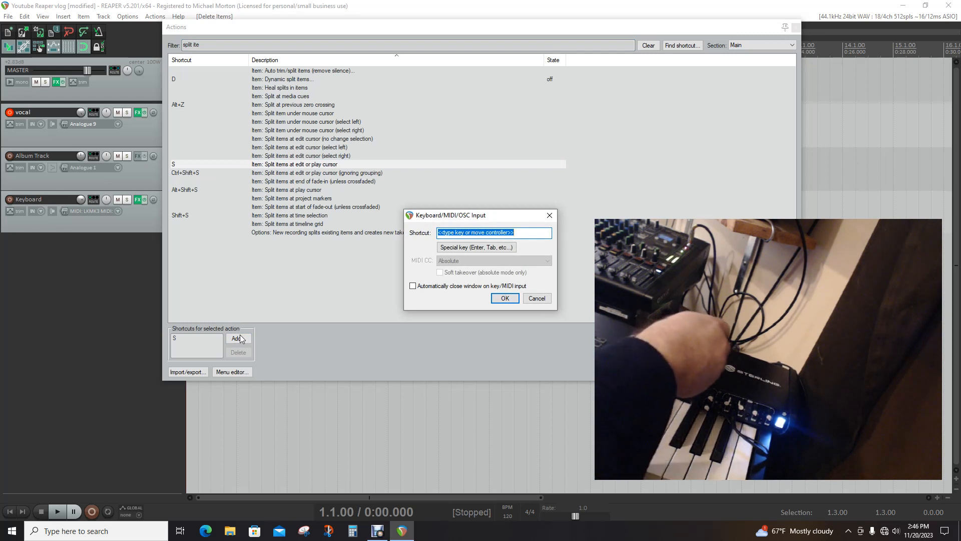
{"action": "key", "text": "shift"}
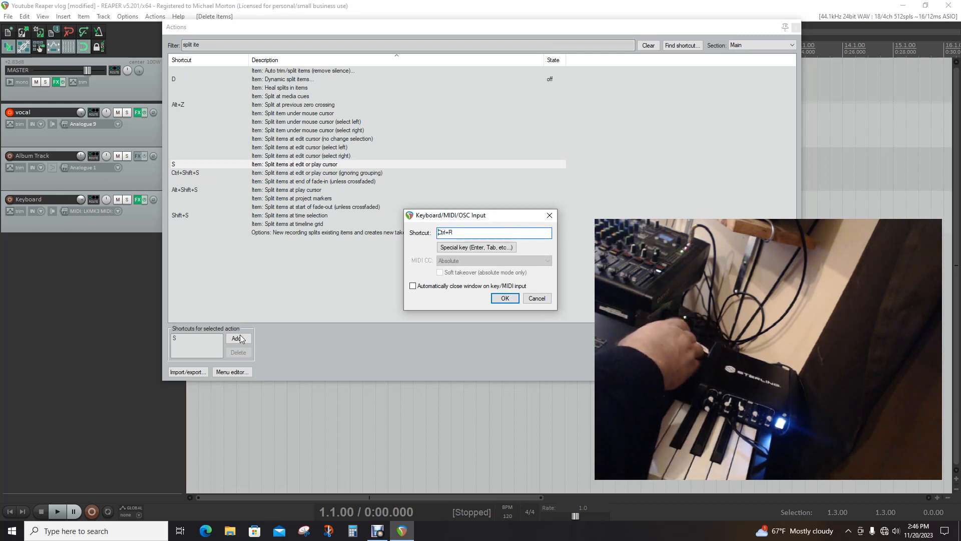
{"action": "key", "text": "ctrl+r"}
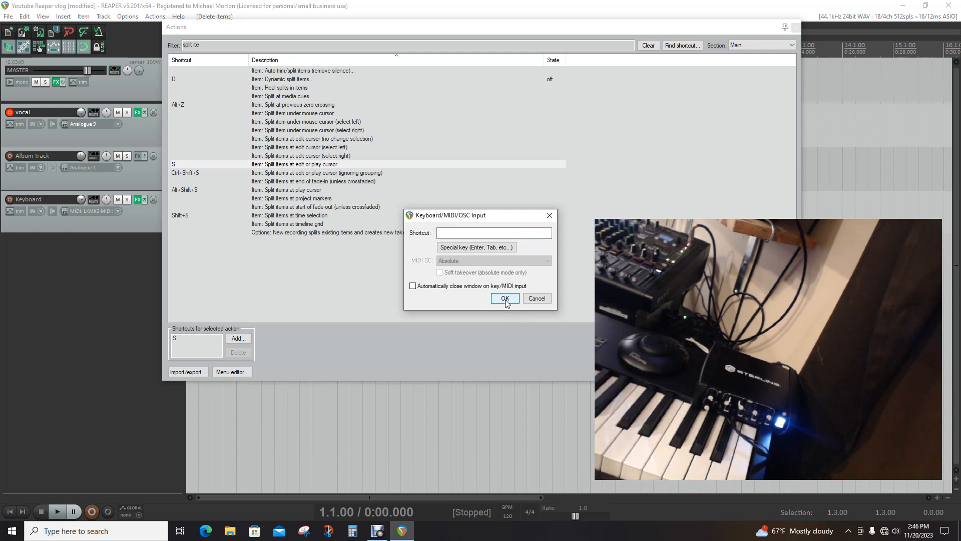
{"action": "left_click", "coordinate": [536, 299]}
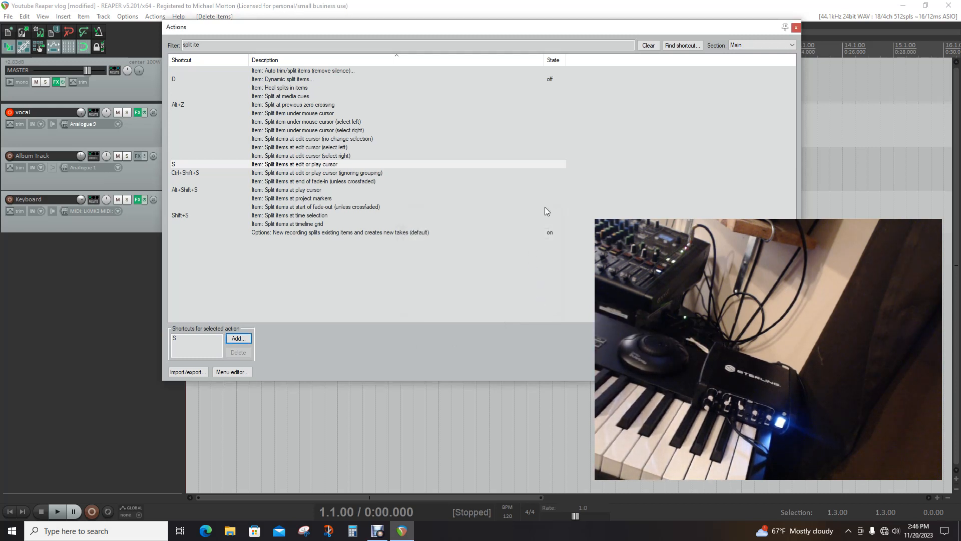
{"action": "left_click", "coordinate": [292, 165]}
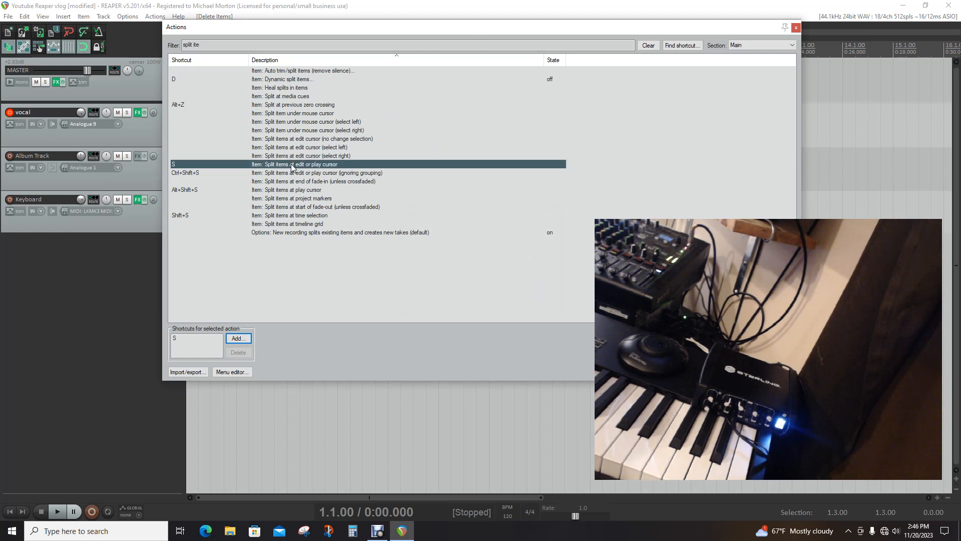
{"action": "left_click", "coordinate": [235, 340]}
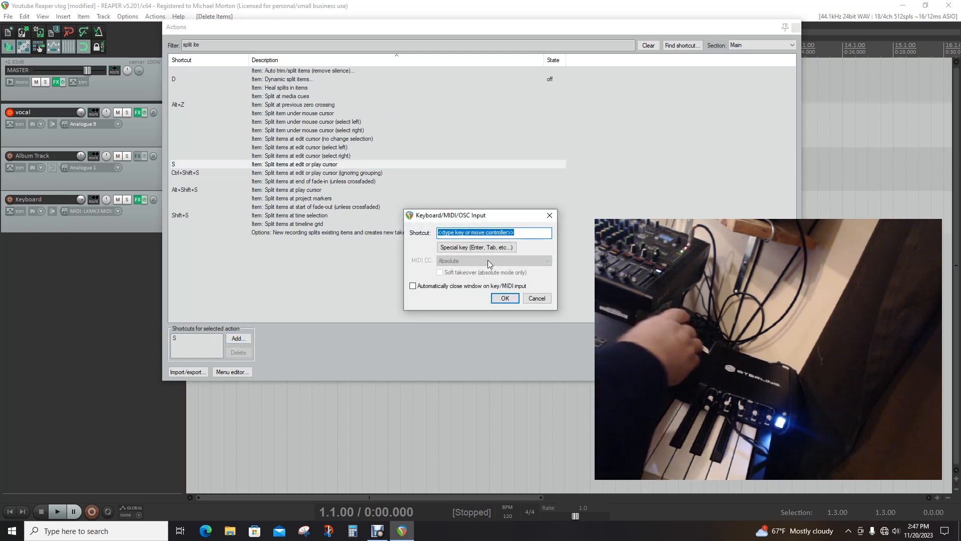
{"action": "key", "text": "ctrl+r"}
{"action": "key", "text": "BackSpace"}
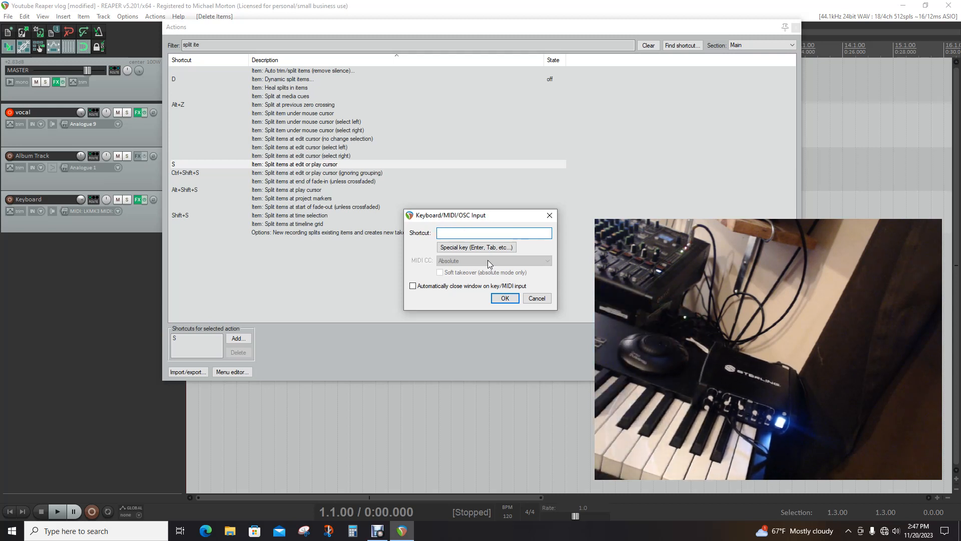
{"action": "key", "text": "ctrl+r"}
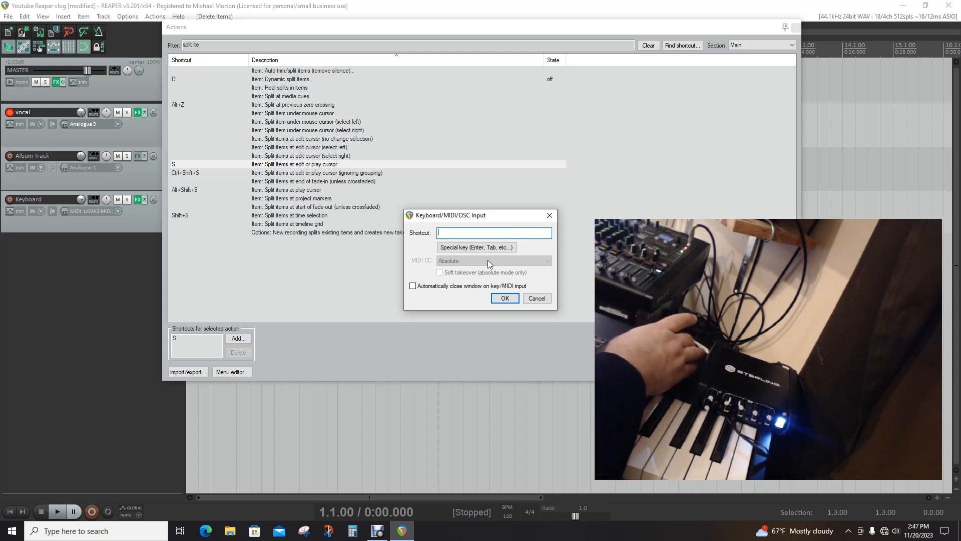
{"action": "key", "text": "BackSpace"}
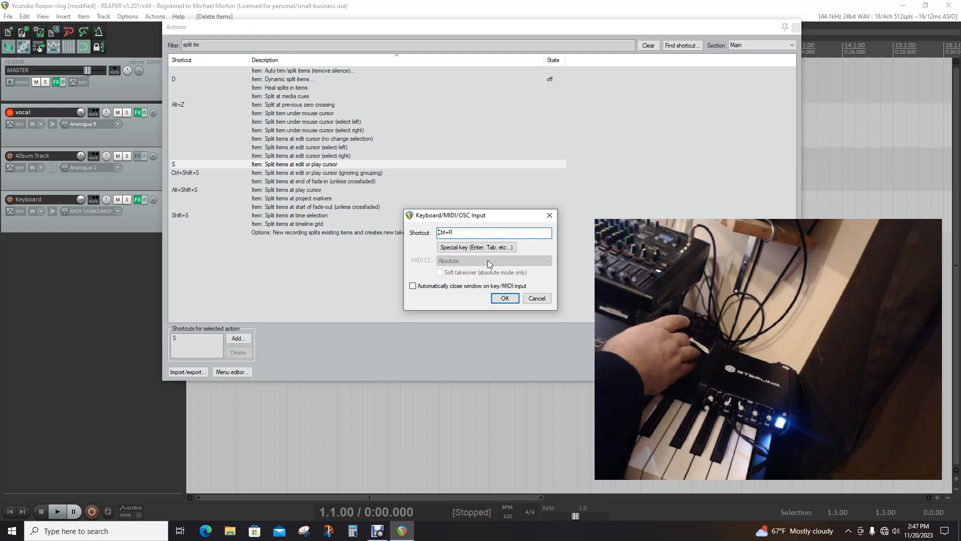
{"action": "key", "text": "ctrl+r"}
{"action": "key", "text": "BackSpace"}
{"action": "key", "text": "ctrl+r"}
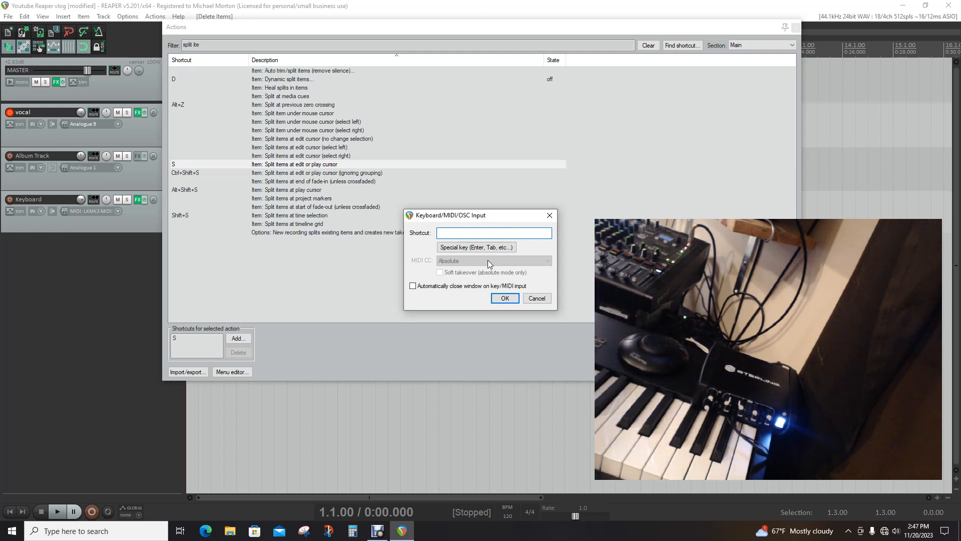
{"action": "left_click", "coordinate": [175, 340]}
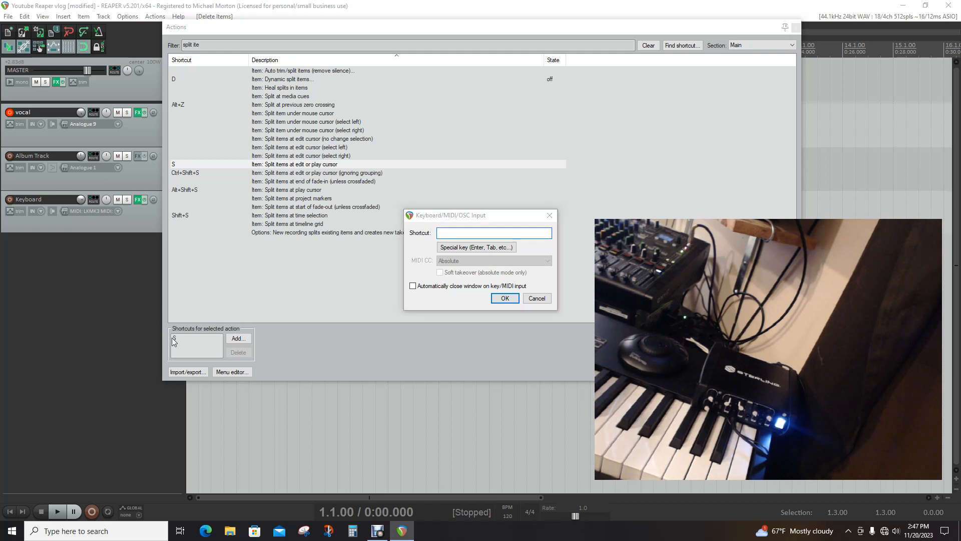
{"action": "left_click", "coordinate": [535, 300]}
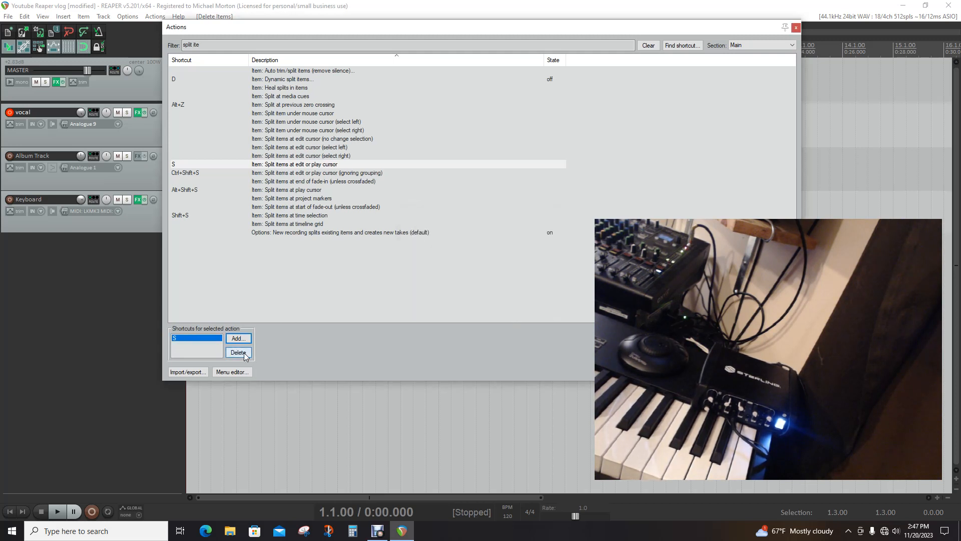
Replace the S shortcut of "Item: Split items at edit or play cursor" with Ctrl+R and close the action list
{"action": "left_click", "coordinate": [244, 355]}
{"action": "left_click", "coordinate": [240, 343]}
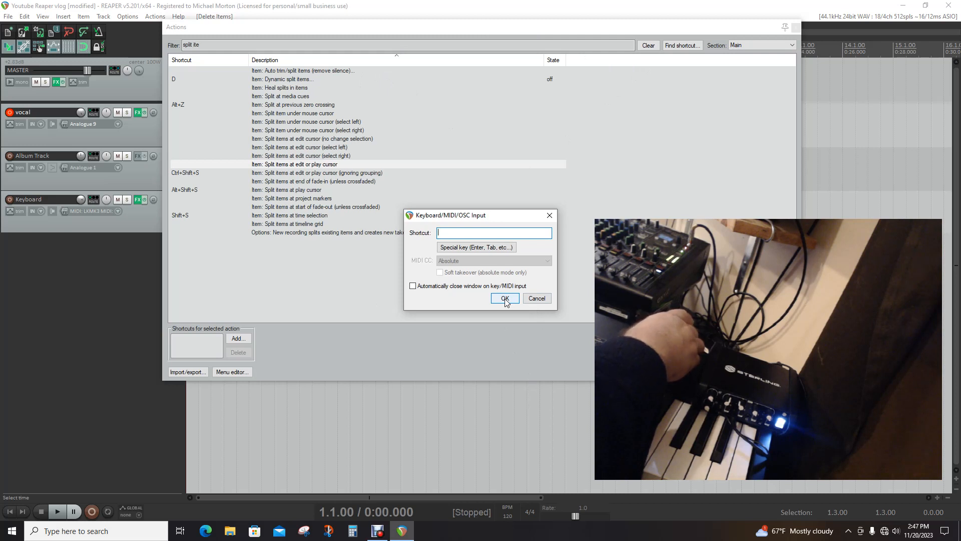
{"action": "key", "text": "ctrl+r"}
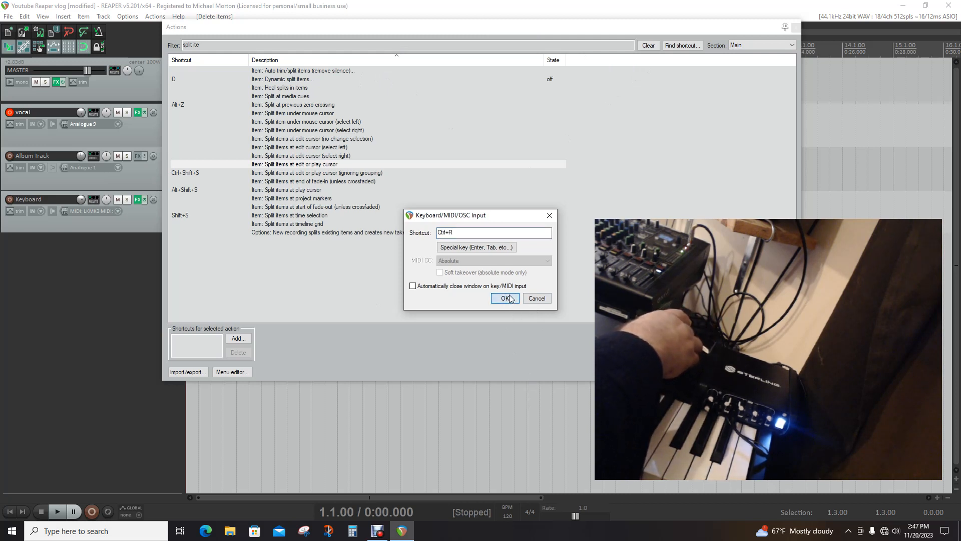
{"action": "left_click", "coordinate": [506, 298]}
{"action": "left_click", "coordinate": [476, 304]}
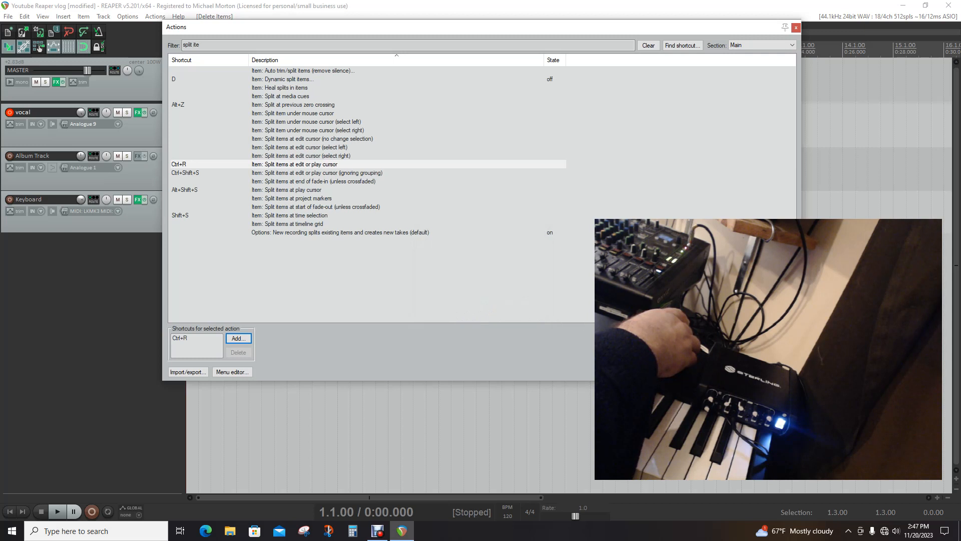
{"action": "key", "text": "Escape"}
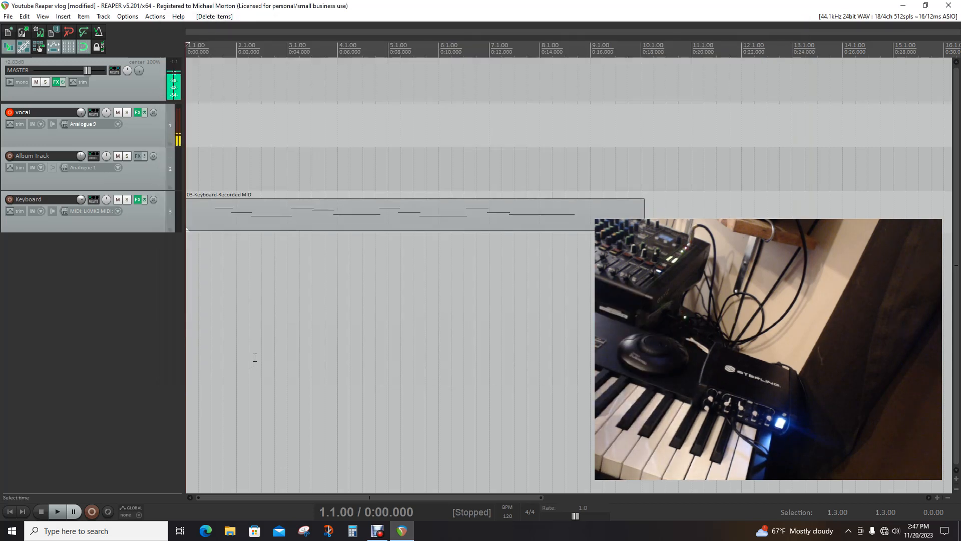
Move the edit cursor forward to 2.1.00 and split the Keyboard item there
{"action": "key", "text": "ctrl+Page_Down"}
{"action": "key", "text": "ctrl+Page_Down"}
{"action": "key", "text": "ctrl+Page_Down"}
{"action": "key", "text": "ctrl+Page_Down"}
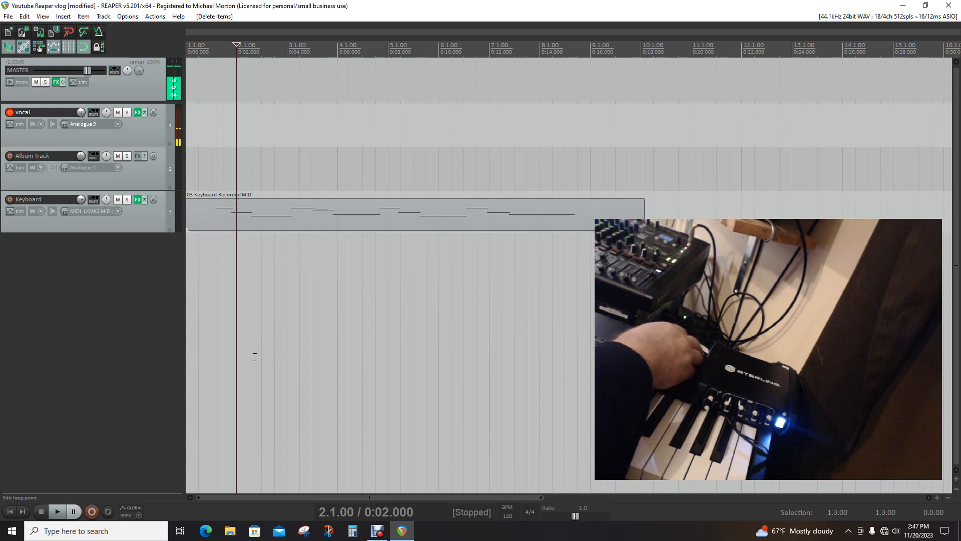
{"action": "key", "text": "s"}
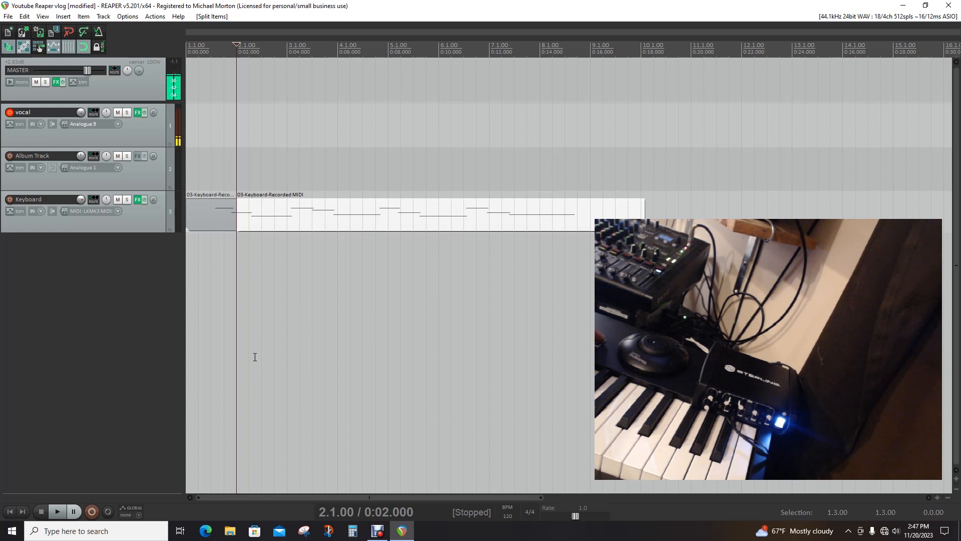
Undo the Keyboard item split and the deletion of the vocal item
{"action": "key", "text": "ctrl+z"}
{"action": "key", "text": "ctrl+z"}
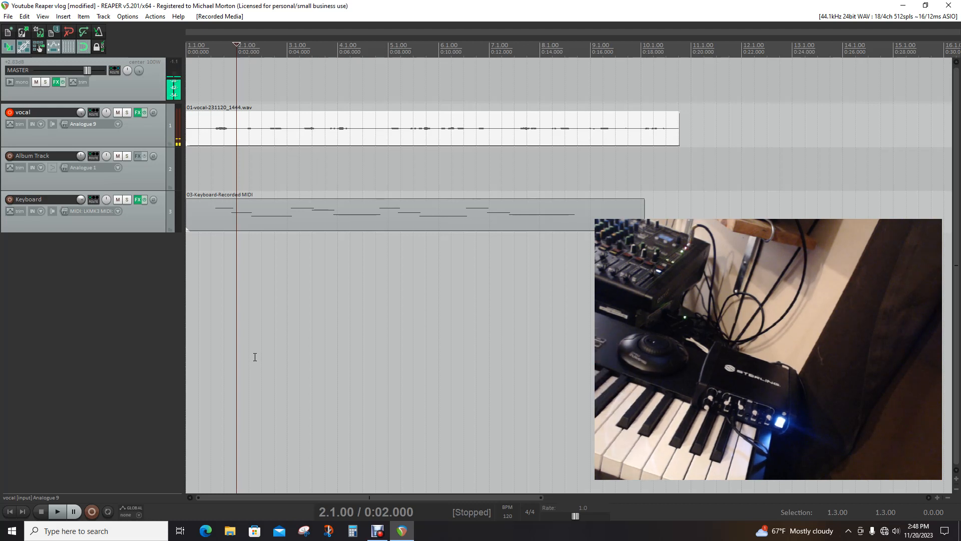
Find the Redo action by filtering the action list for "redo" and delete its MIDI Chan 10 Note 43 shortcut
{"action": "left_click", "coordinate": [154, 17]}
{"action": "left_click", "coordinate": [160, 28]}
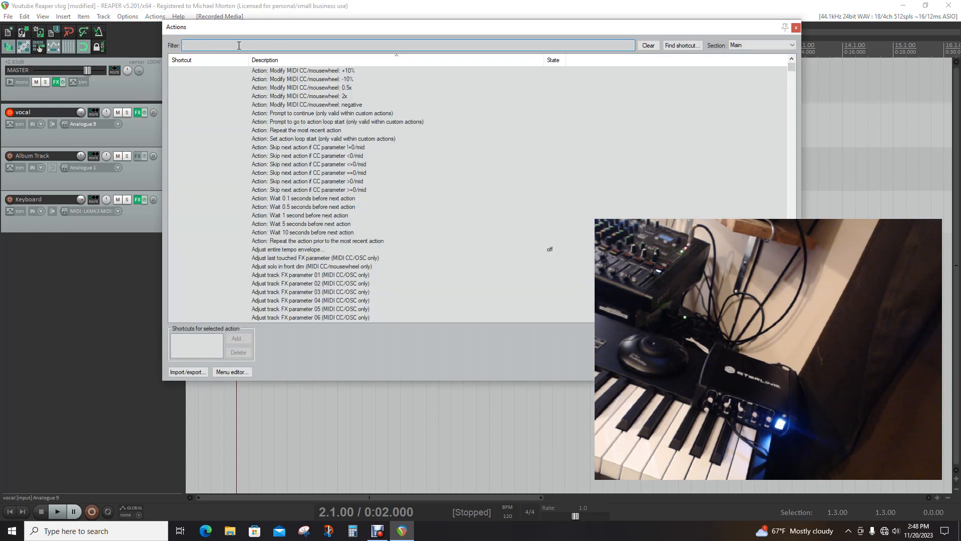
{"action": "type", "text": "redo"}
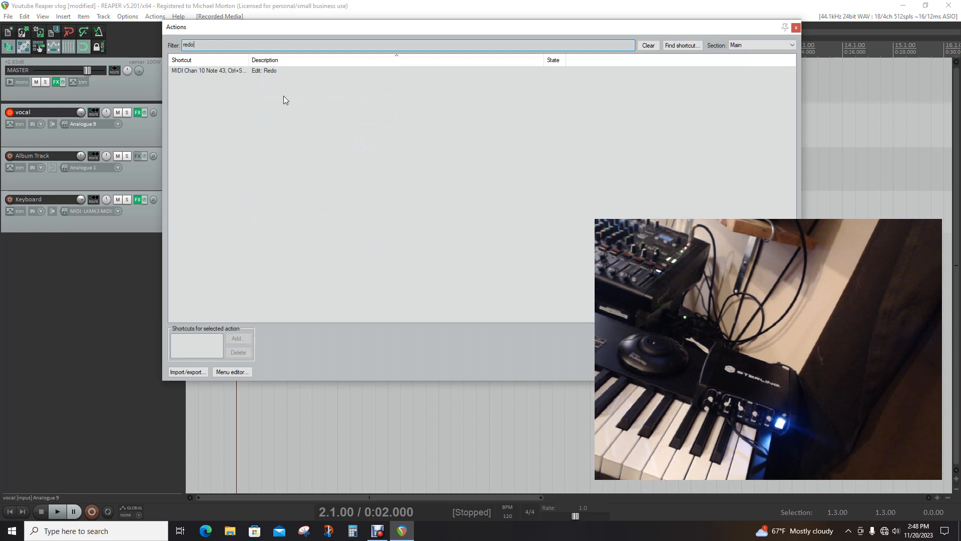
{"action": "left_click", "coordinate": [287, 72]}
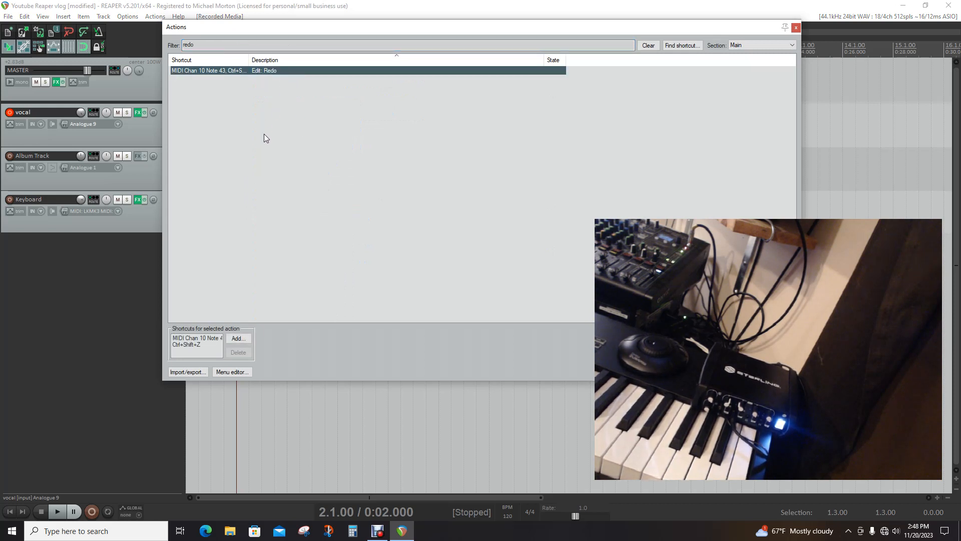
{"action": "left_click", "coordinate": [238, 339]}
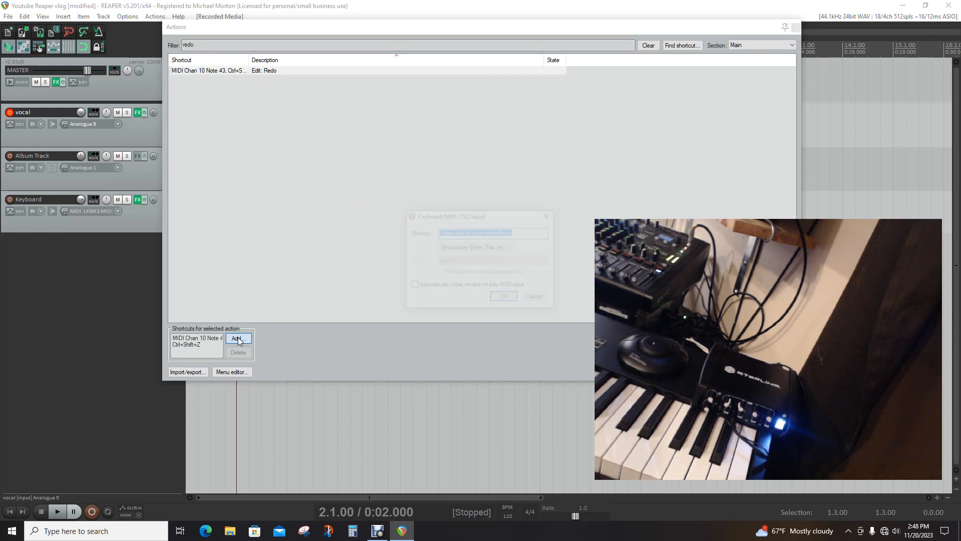
{"action": "left_click", "coordinate": [536, 298]}
{"action": "left_click", "coordinate": [189, 339]}
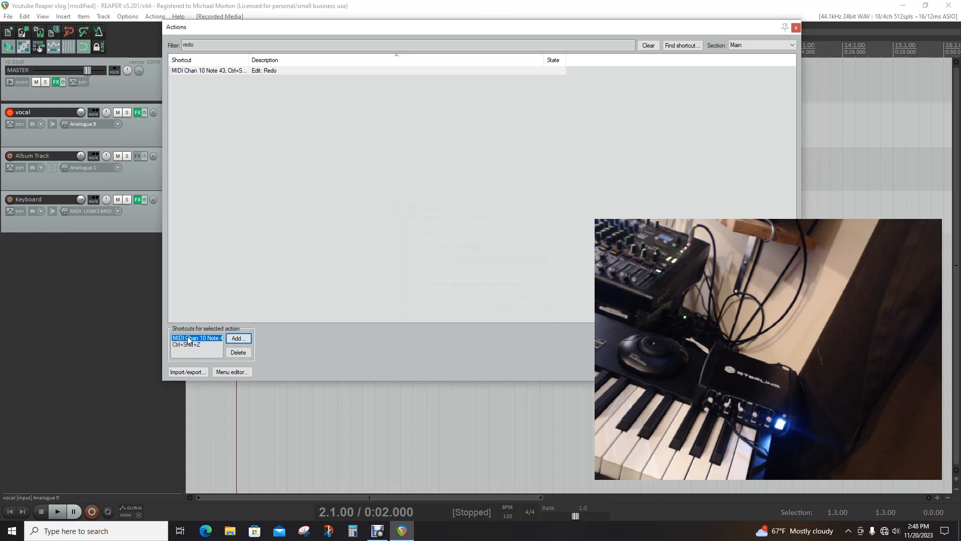
{"action": "left_click", "coordinate": [239, 352]}
Assign MIDI Chan 16 CC 118 to Redo, overriding the Disable metronome mapping, and redo the vocal item deletion and Keyboard split
{"action": "left_click", "coordinate": [238, 339]}
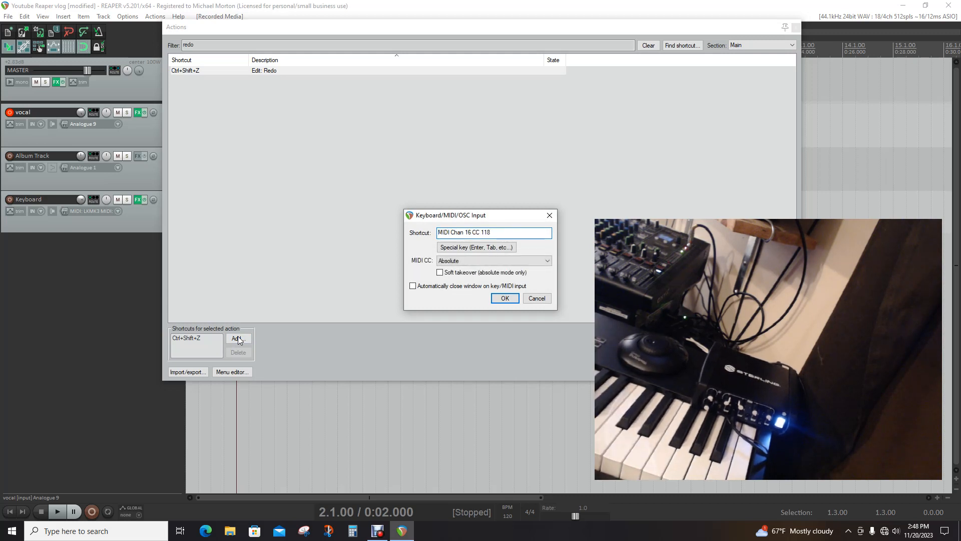
{"action": "left_click", "coordinate": [503, 301]}
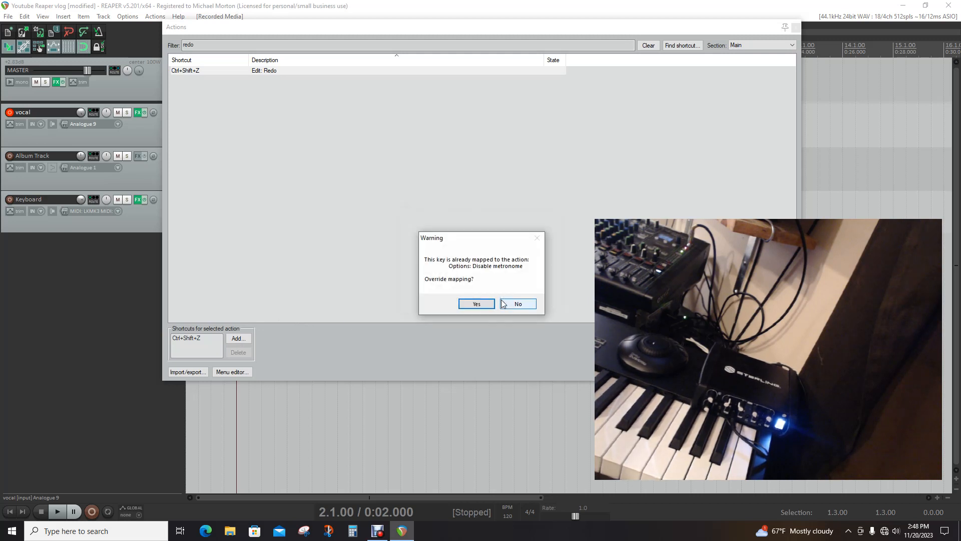
{"action": "left_click", "coordinate": [475, 303]}
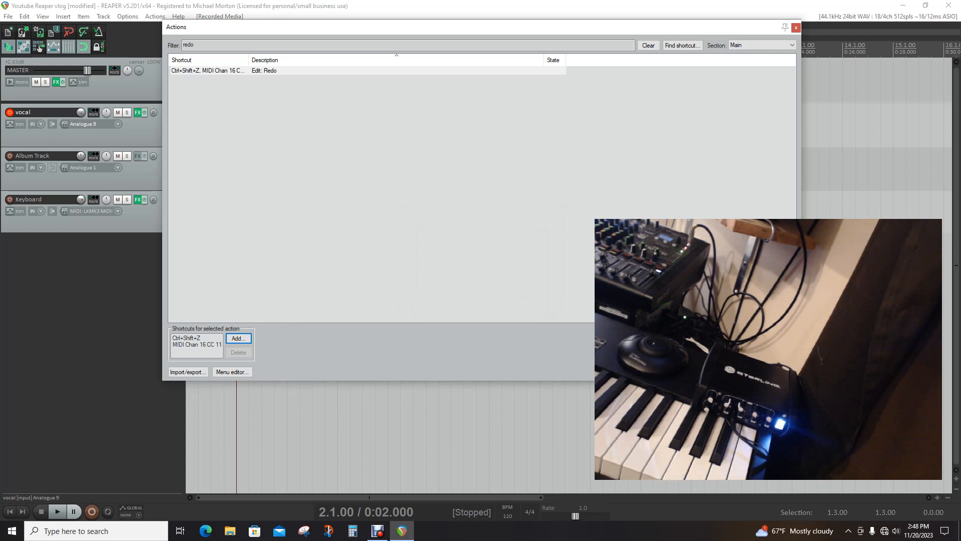
{"action": "left_click", "coordinate": [779, 372]}
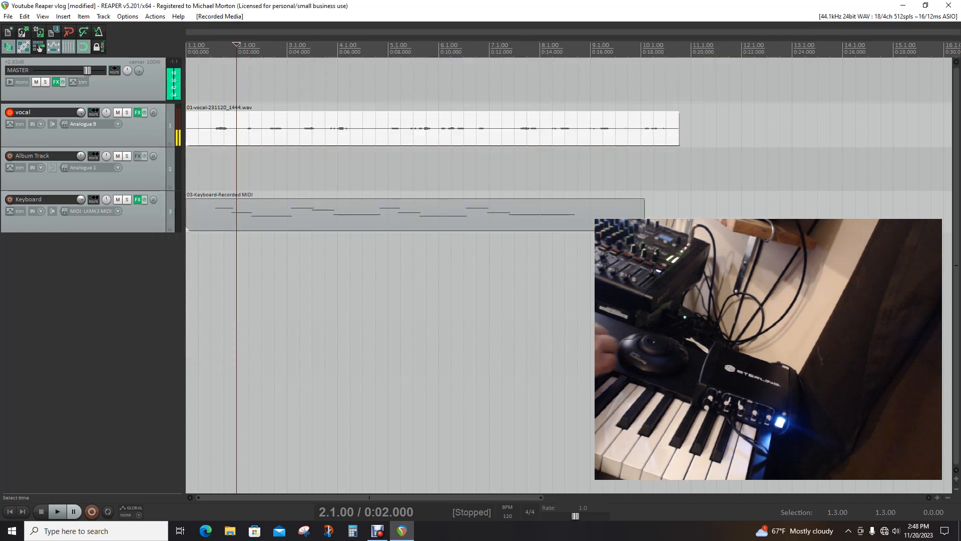
{"action": "key", "text": "s"}
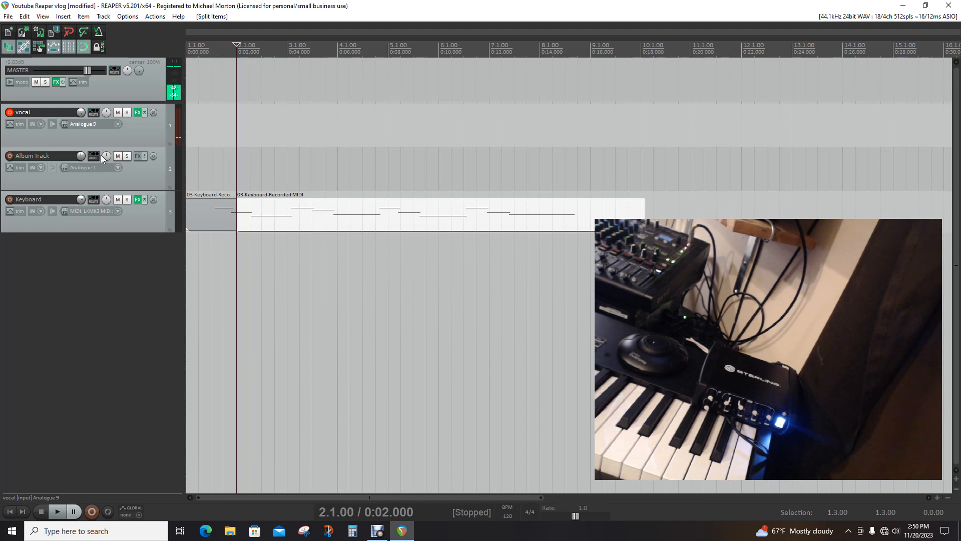
Filter the action list for "metr" and assign MIDI Chan 16 CC 76 to Enable metronome
{"action": "left_click", "coordinate": [155, 16]}
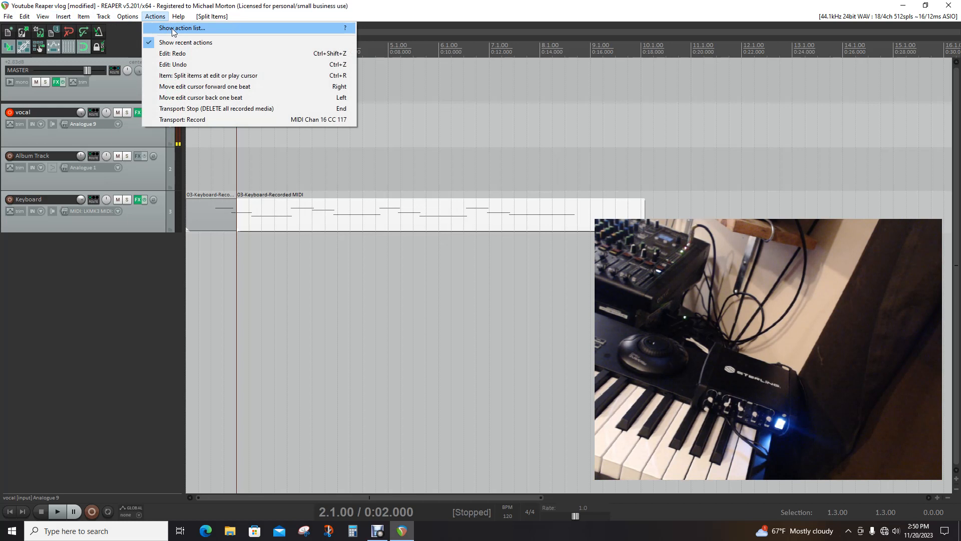
{"action": "left_click", "coordinate": [172, 28]}
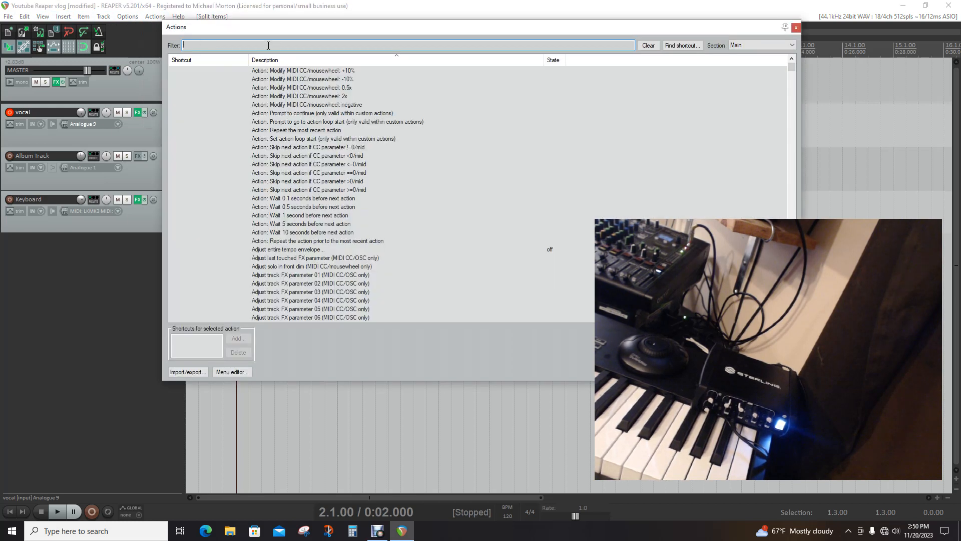
{"action": "type", "text": "m"}
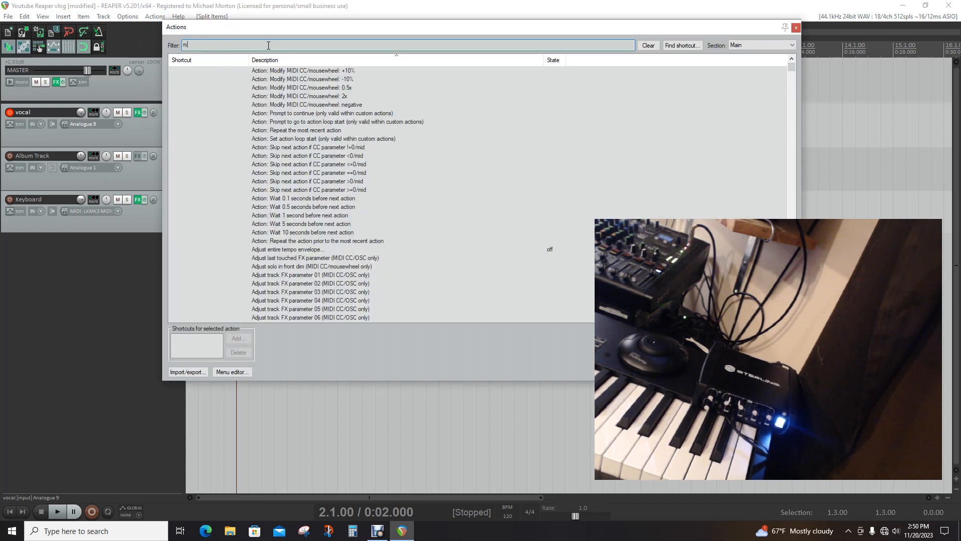
{"action": "type", "text": "etr"}
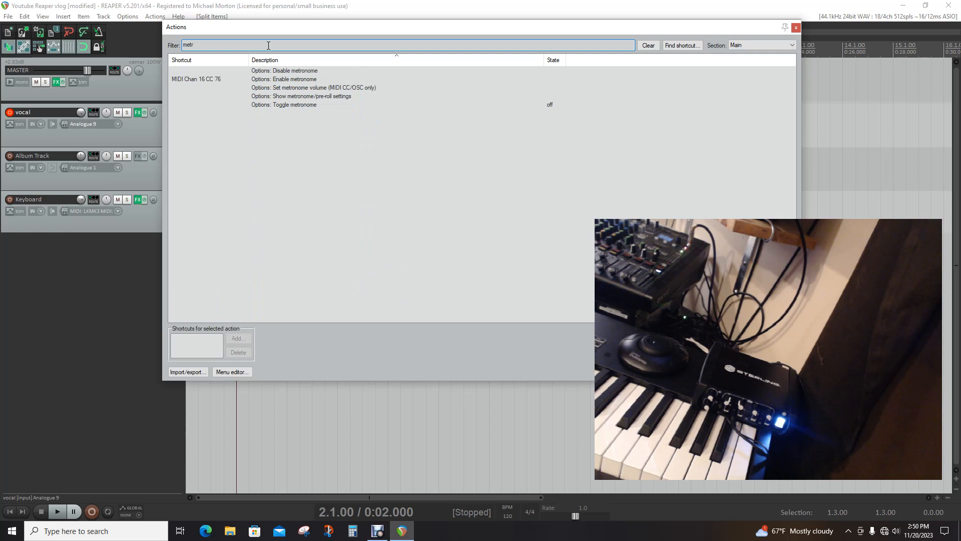
{"action": "left_click", "coordinate": [298, 79]}
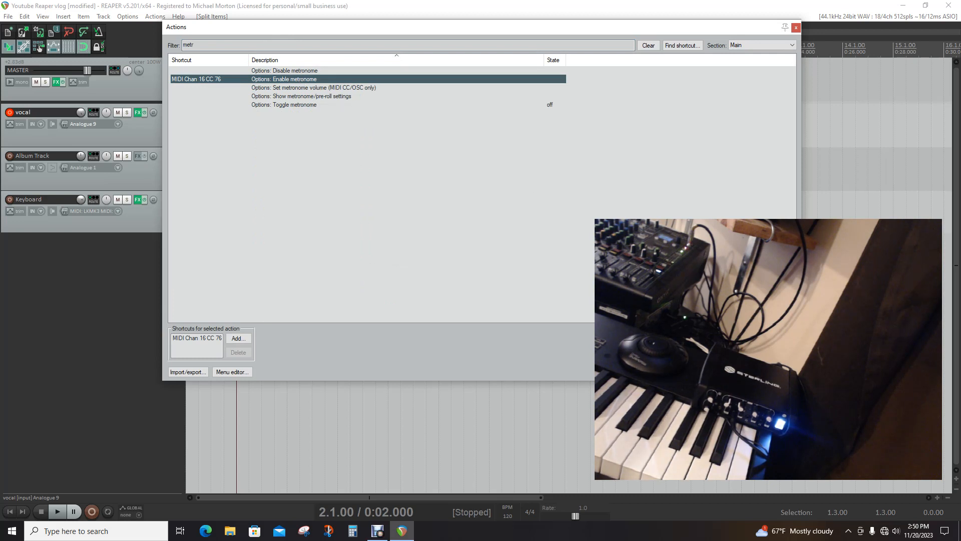
{"action": "left_click", "coordinate": [238, 338]}
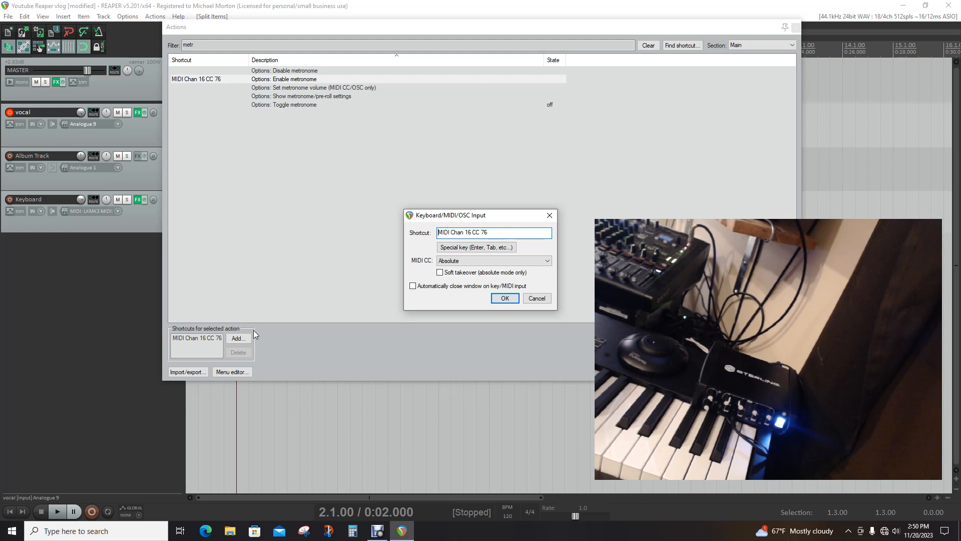
{"action": "left_click", "coordinate": [504, 299]}
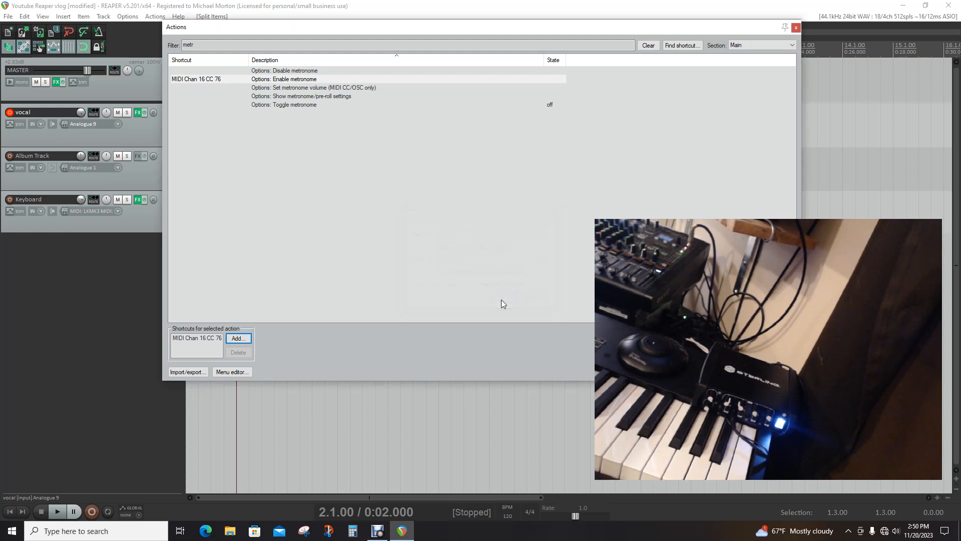
Try to assign MIDI Chan 16 CC 76 to Disable metronome, declining to override the Enable metronome mapping
{"action": "left_click", "coordinate": [279, 73]}
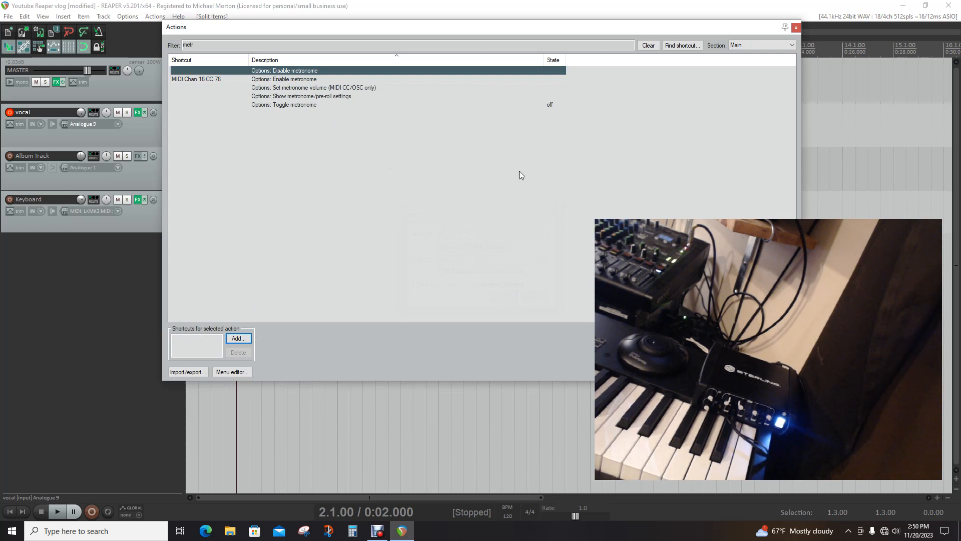
{"action": "left_click", "coordinate": [239, 339]}
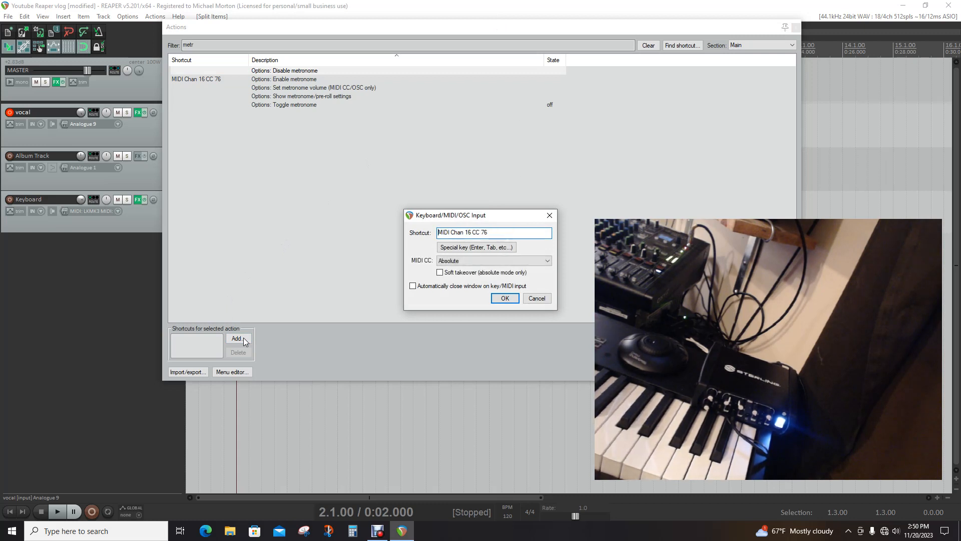
{"action": "left_click", "coordinate": [507, 299]}
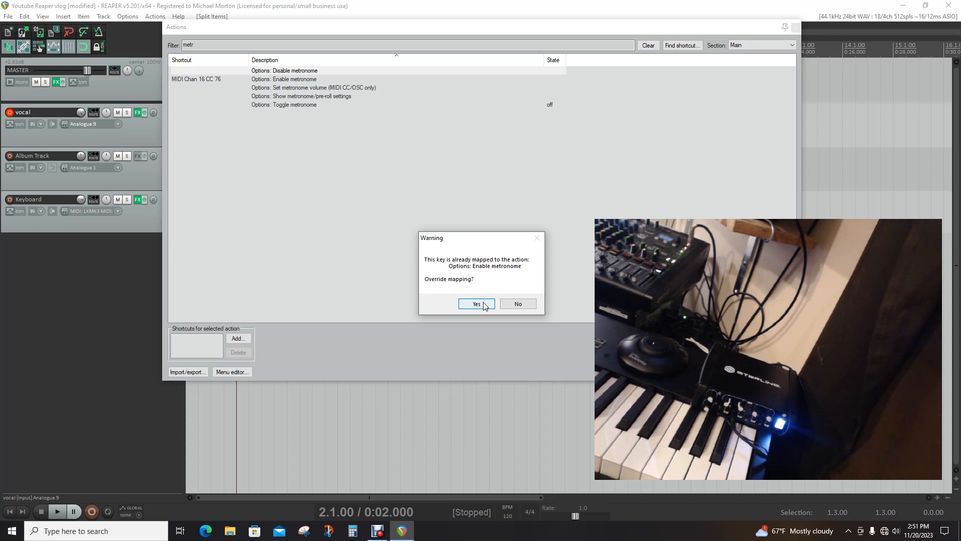
{"action": "left_click", "coordinate": [507, 303]}
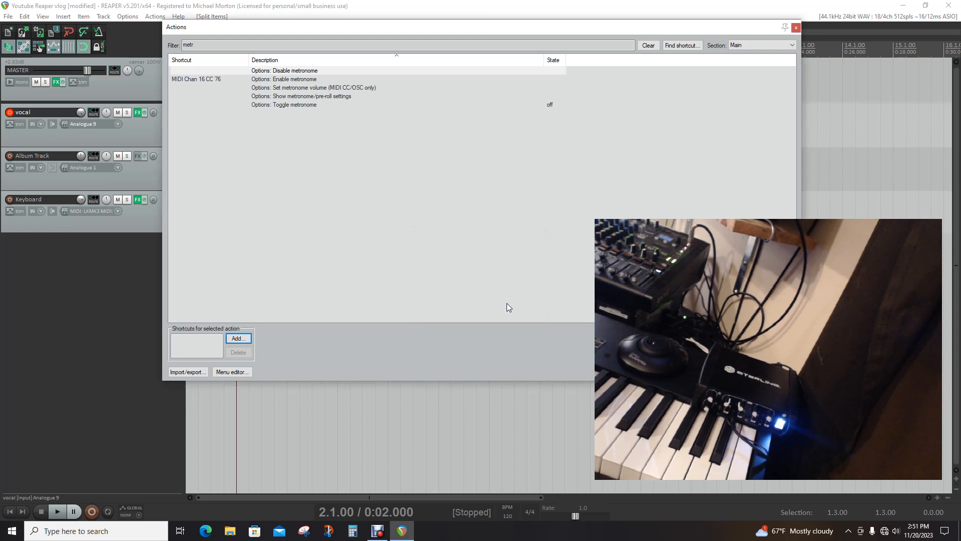
Examine the MIDI CC mode options of the Enable metronome shortcut without changing them
{"action": "left_click", "coordinate": [289, 79]}
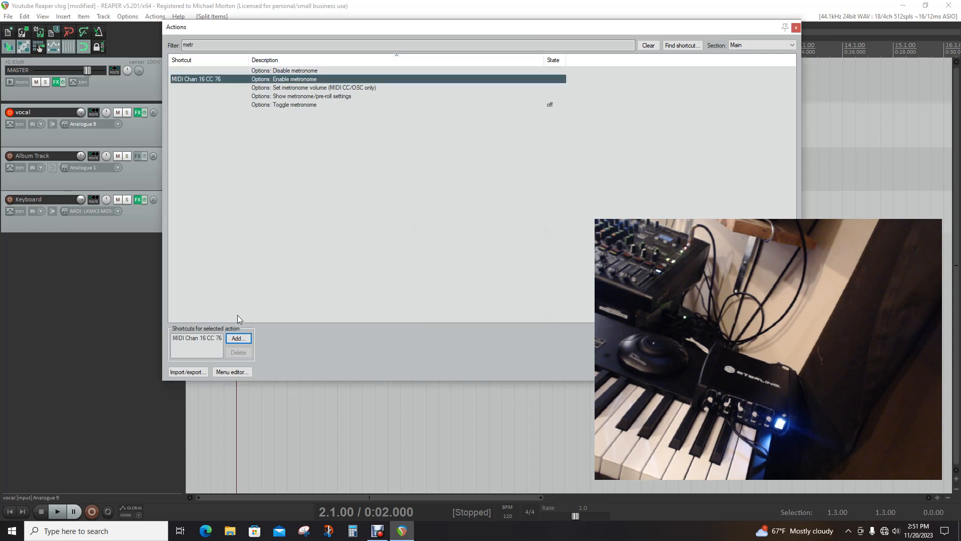
{"action": "left_click", "coordinate": [209, 339]}
{"action": "right_click", "coordinate": [209, 339]}
{"action": "left_click", "coordinate": [196, 337]}
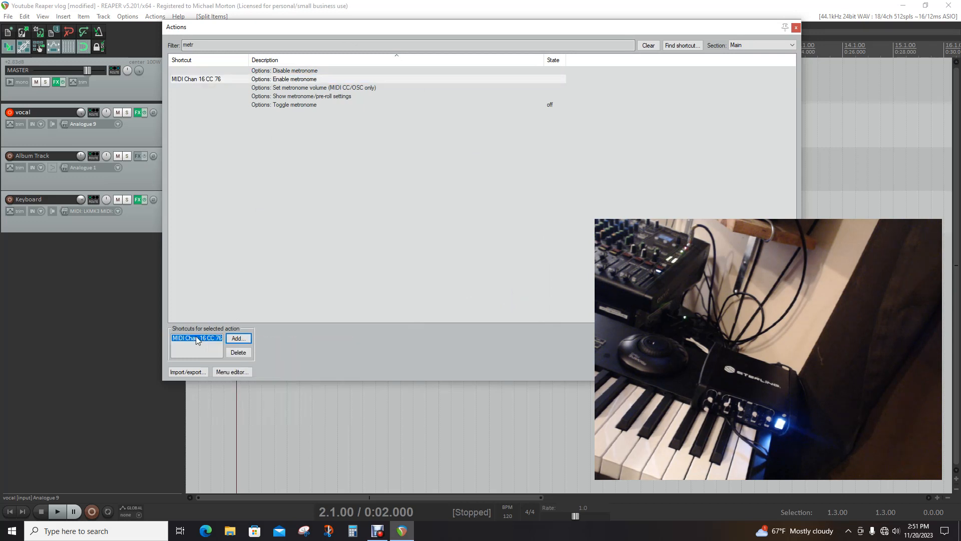
{"action": "double_click", "coordinate": [196, 337]}
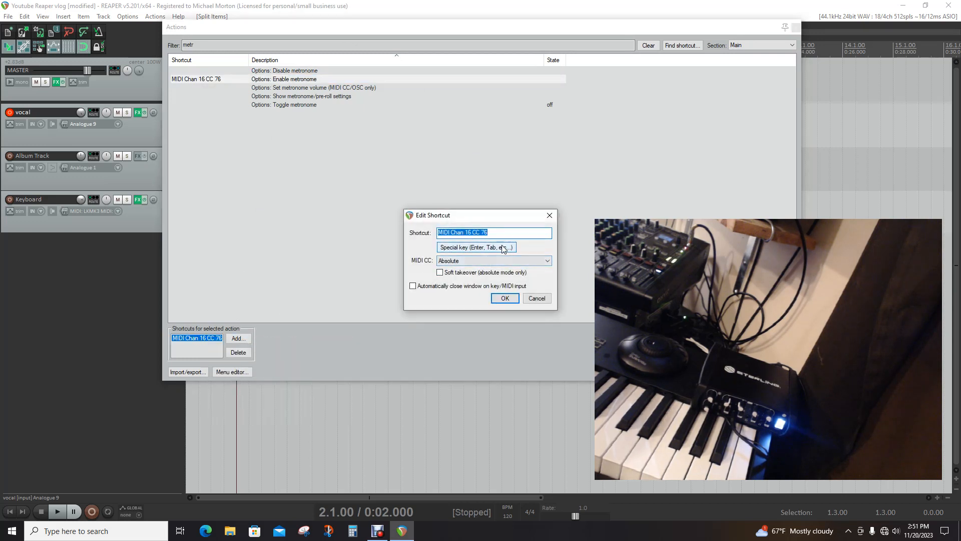
{"action": "left_click", "coordinate": [473, 259]}
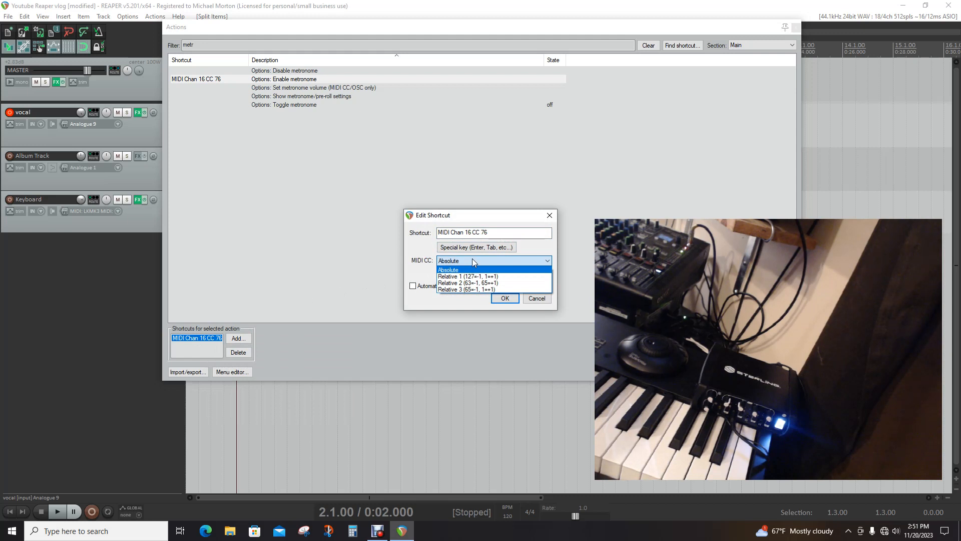
{"action": "left_click", "coordinate": [473, 258]}
{"action": "left_click", "coordinate": [549, 217]}
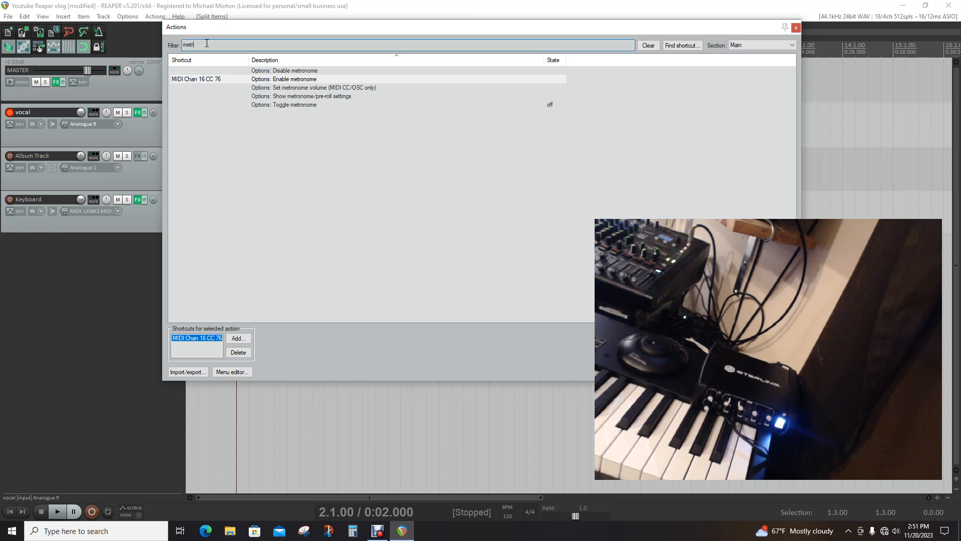
Filter the action list for "transp" and check the MIDI CC mode of the Transport: Record shortcut
{"action": "key", "text": "BackSpace"}
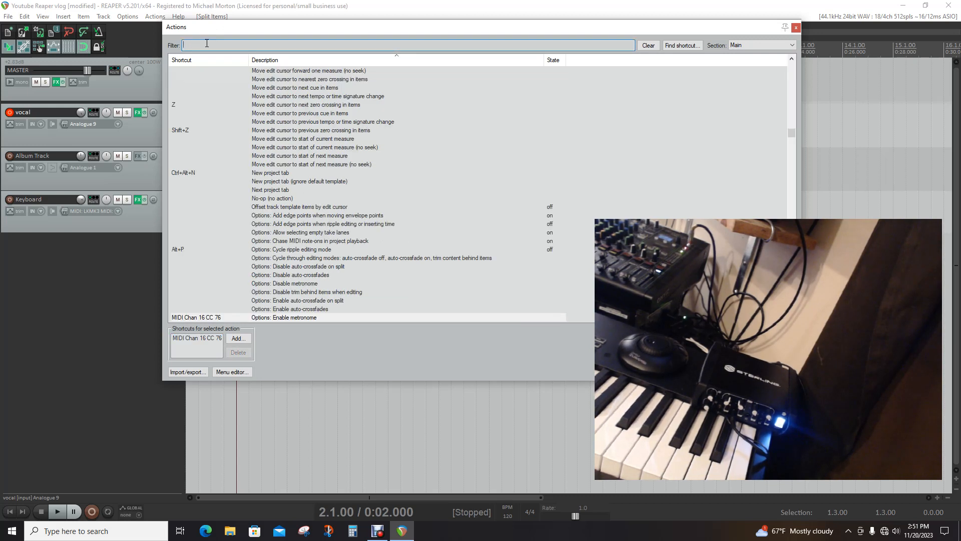
{"action": "type", "text": "ransp"}
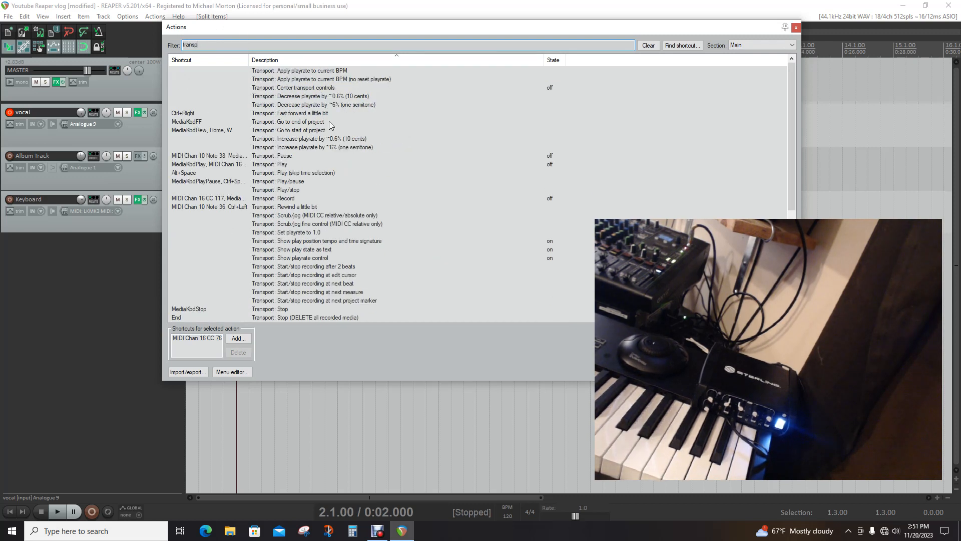
{"action": "left_click", "coordinate": [293, 200]}
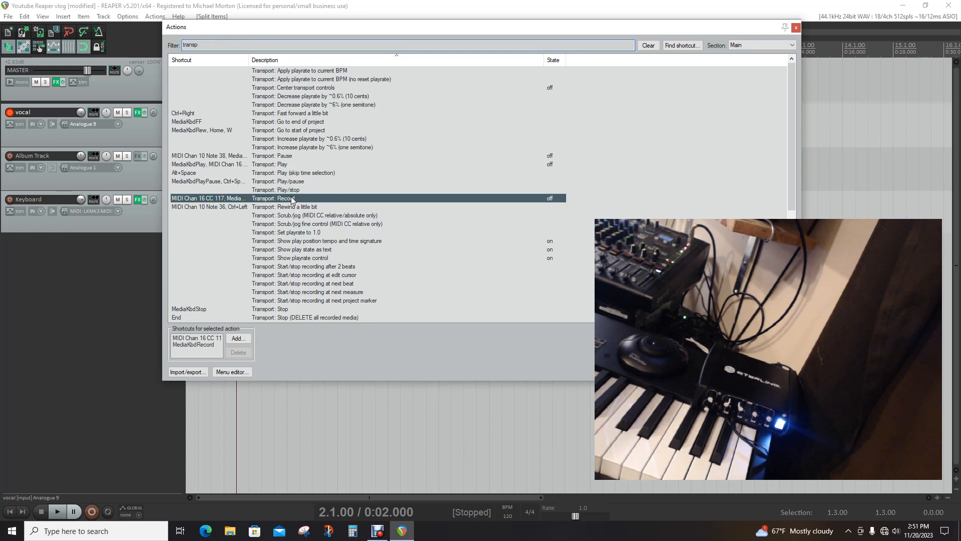
{"action": "double_click", "coordinate": [195, 338]}
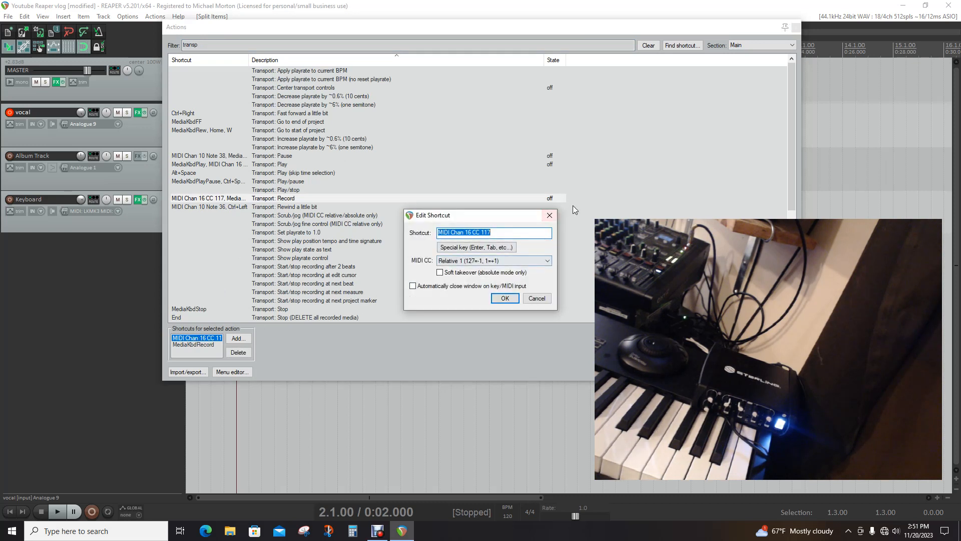
{"action": "left_click", "coordinate": [550, 217]}
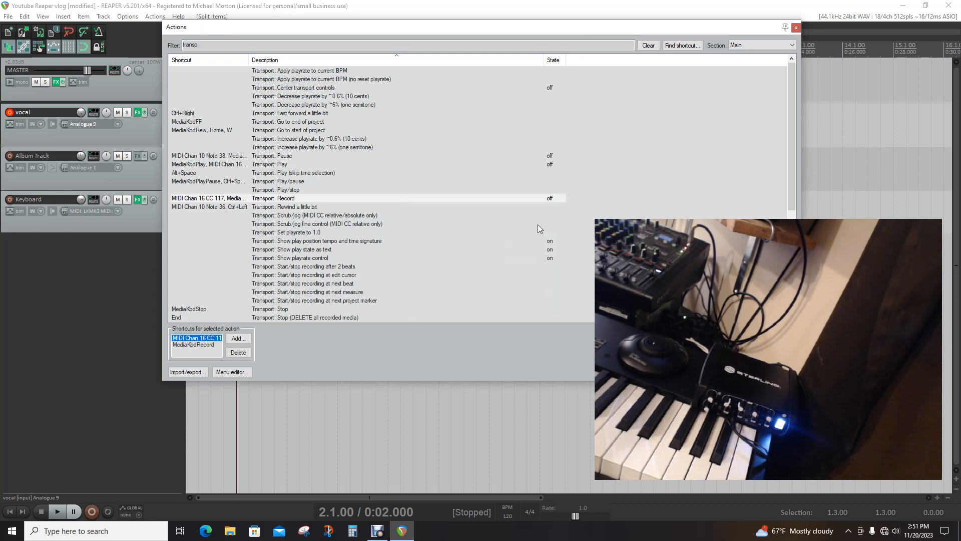
Filter the actions for "metr" and set the Enable metronome shortcut's MIDI CC mode to Relative 1 (127=-1, 1=+1)
{"action": "left_click", "coordinate": [219, 43]}
{"action": "key", "text": "BackSpace"}
{"action": "key", "text": "BackSpace"}
{"action": "key", "text": "BackSpace"}
{"action": "key", "text": "BackSpace"}
{"action": "key", "text": "BackSpace"}
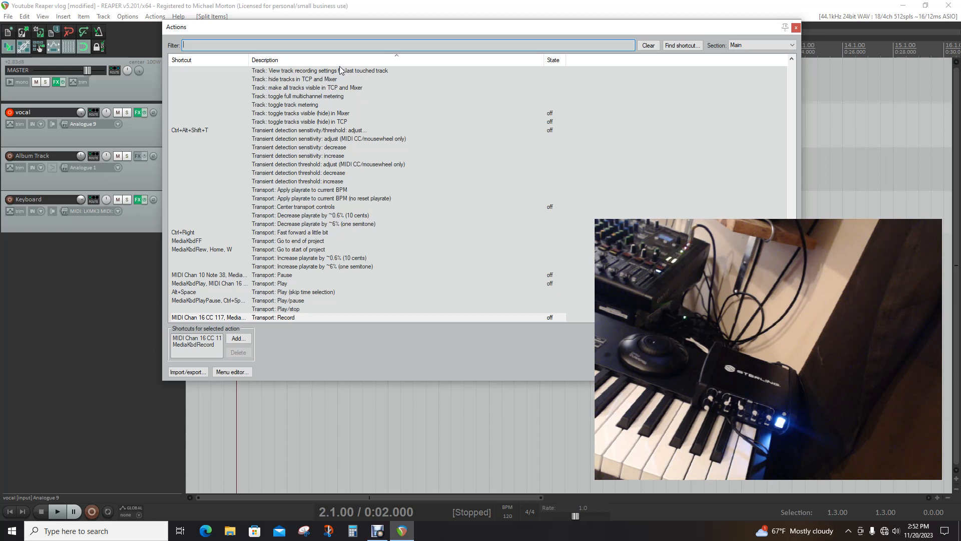
{"action": "type", "text": "etr"}
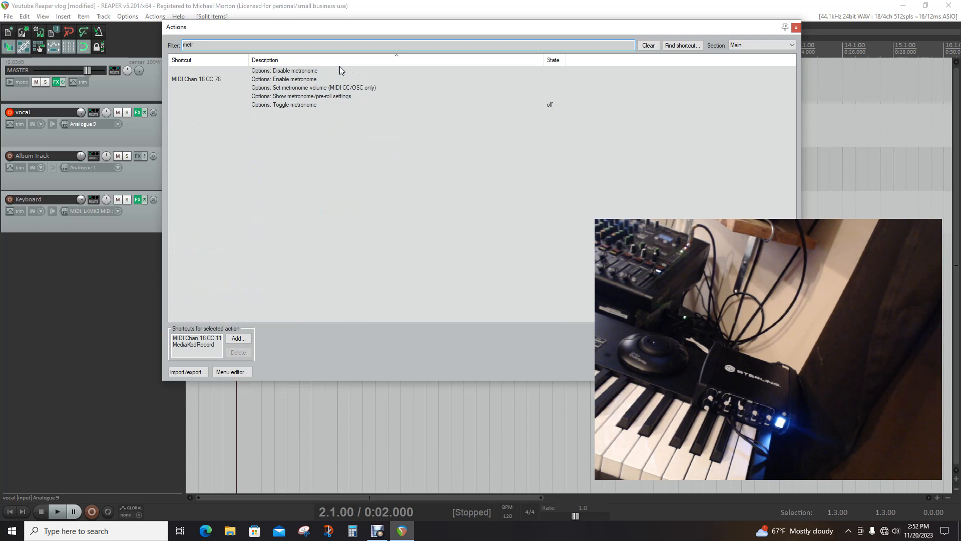
{"action": "left_click", "coordinate": [285, 81]}
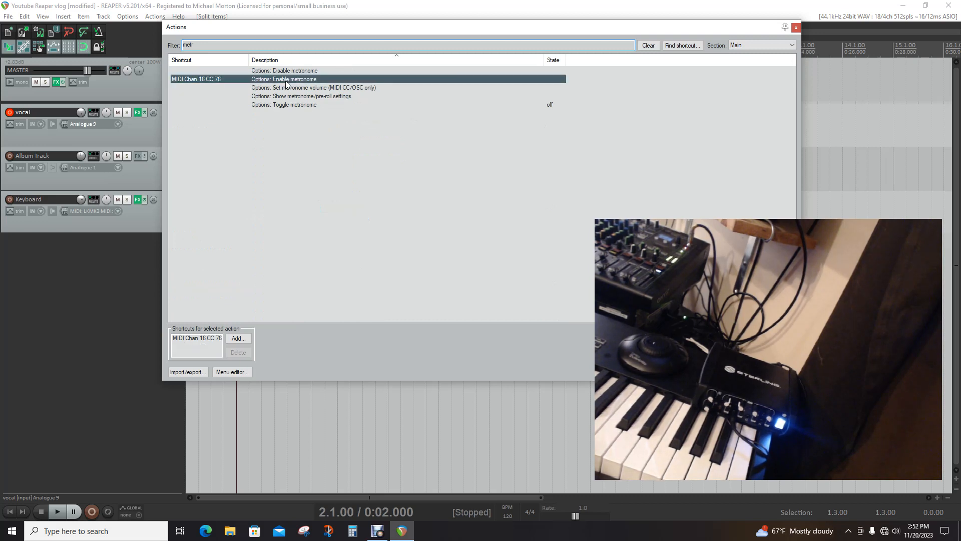
{"action": "double_click", "coordinate": [197, 338]}
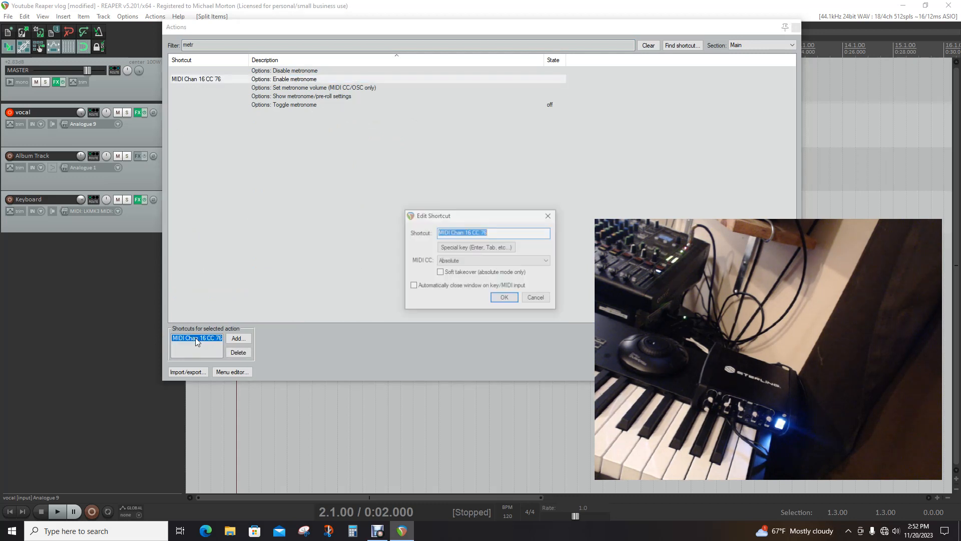
{"action": "left_click", "coordinate": [513, 260]}
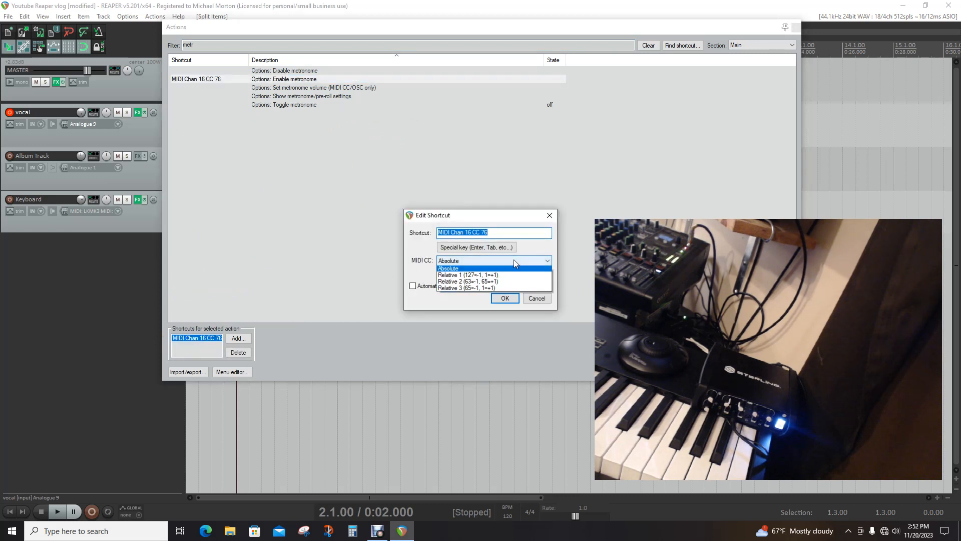
{"action": "left_click", "coordinate": [464, 277]}
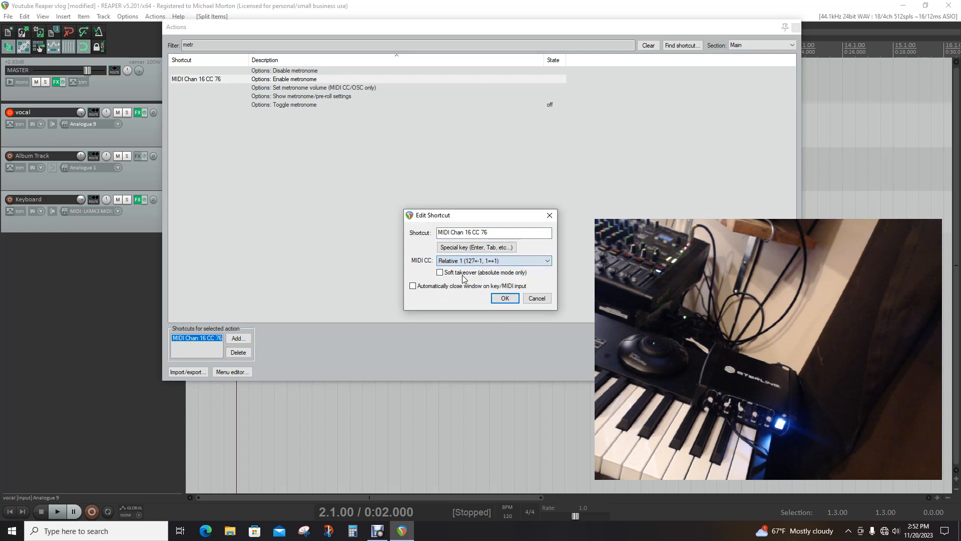
{"action": "left_click", "coordinate": [505, 299]}
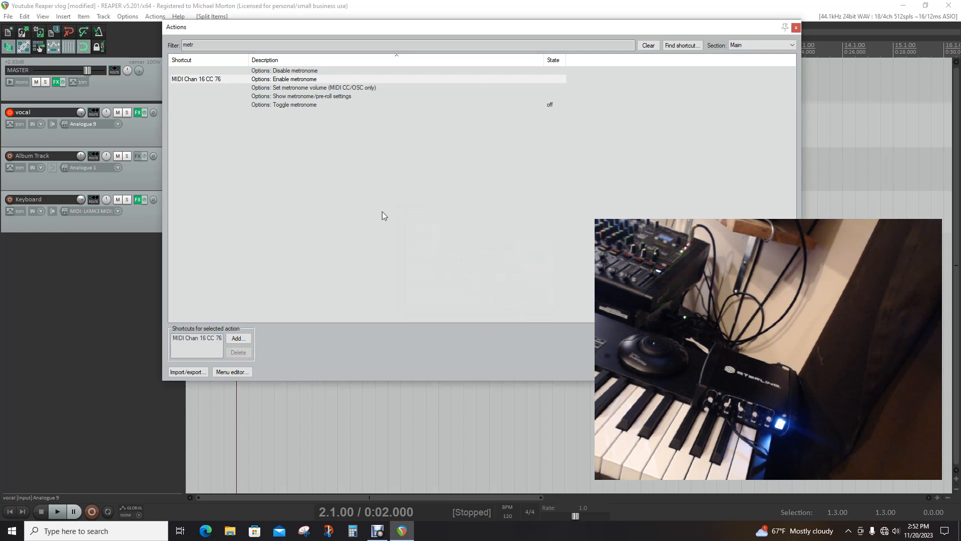
Assign MIDI Chan 16 CC 76 in Relative 1 mode to Disable metronome, overriding the Enable metronome mapping, and close the action list
{"action": "left_click", "coordinate": [281, 71]}
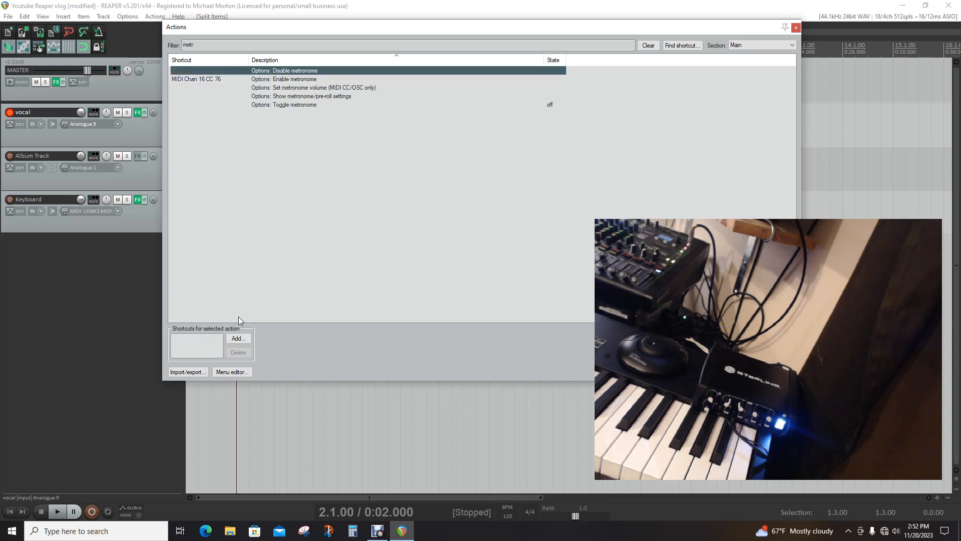
{"action": "left_click", "coordinate": [237, 339]}
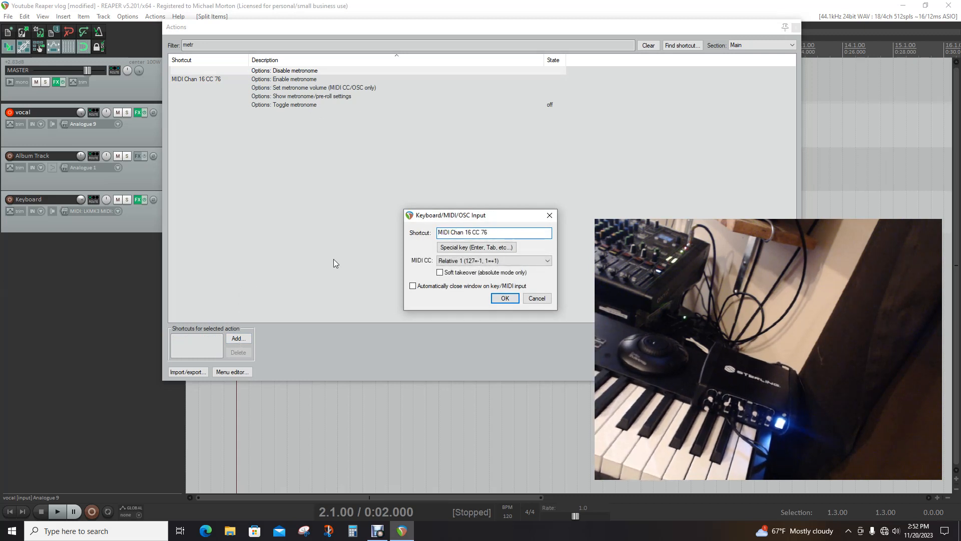
{"action": "left_click", "coordinate": [504, 299]}
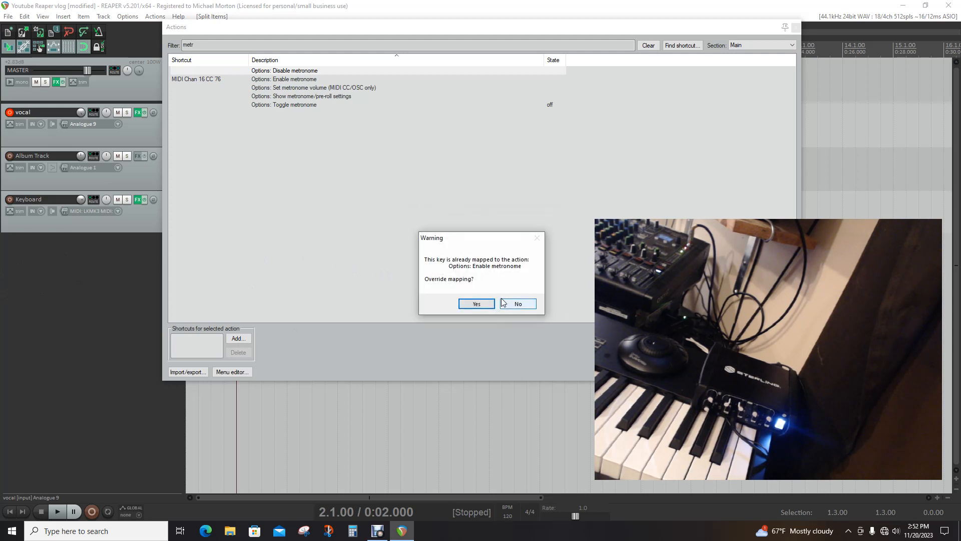
{"action": "left_click", "coordinate": [476, 304]}
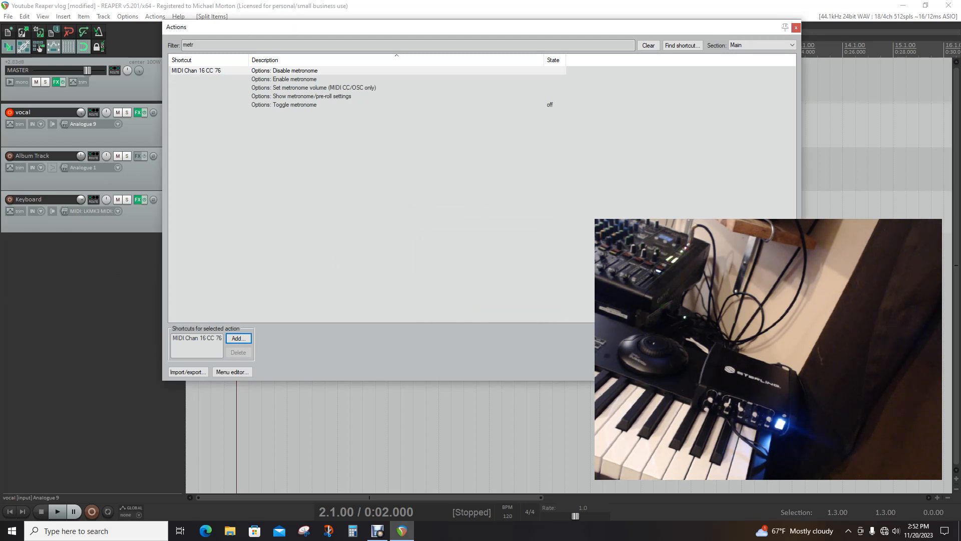
{"action": "left_click", "coordinate": [777, 372]}
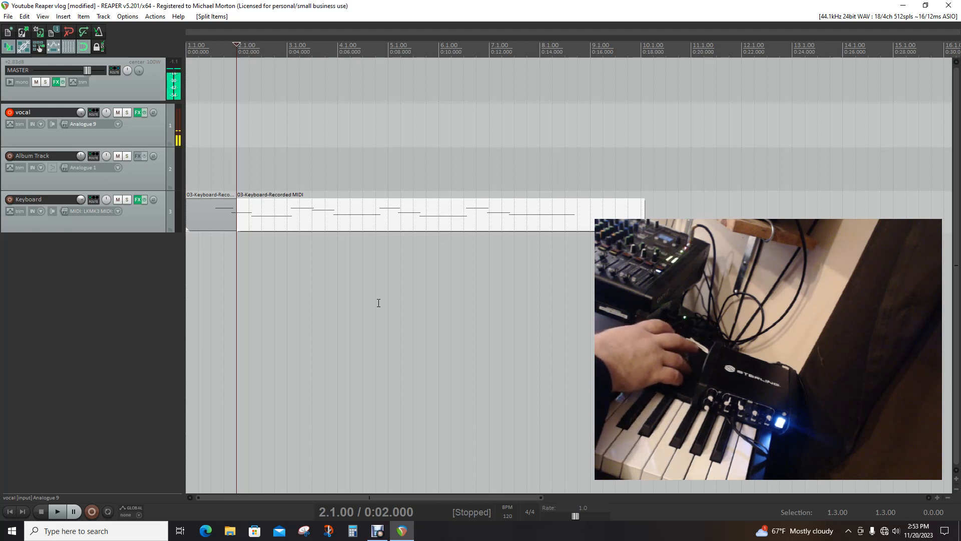
Move the edit cursor back to the project start at 1.1.00 and play the project to test the metronome
{"action": "key", "text": "Left"}
{"action": "key", "text": "Left"}
{"action": "key", "text": "Left"}
{"action": "key", "text": "Left"}
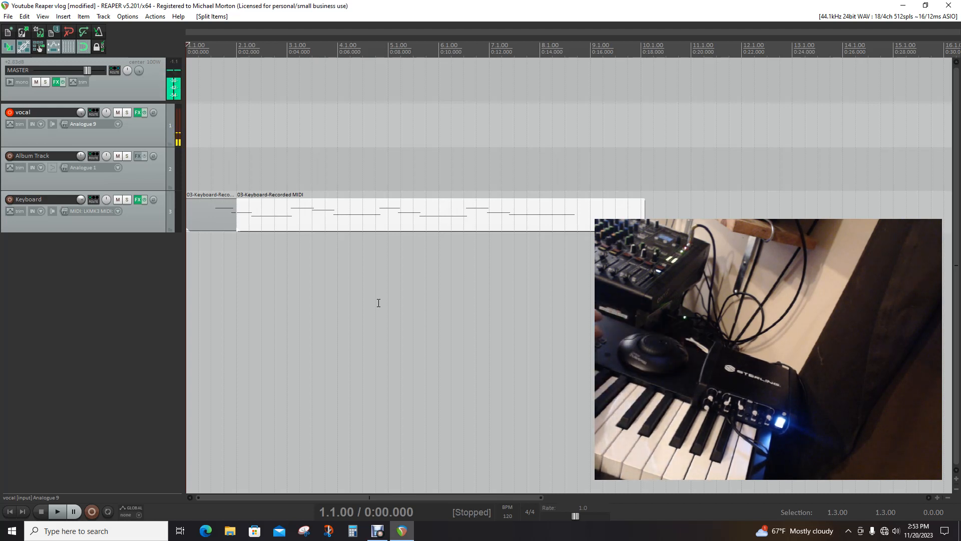
{"action": "key", "text": "space"}
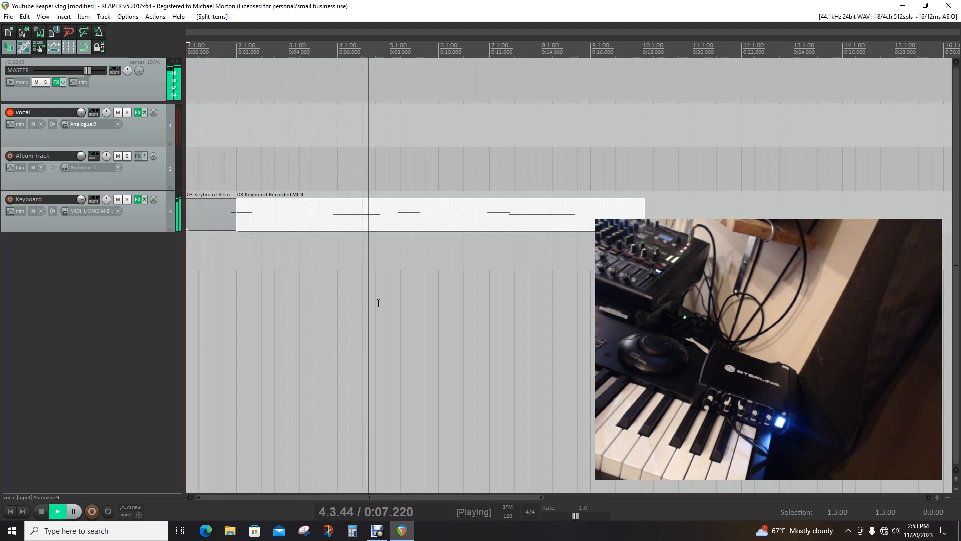
Turn off the metronome and mute the Keyboard track, playing the project from the start to check the result
{"action": "left_click", "coordinate": [99, 32]}
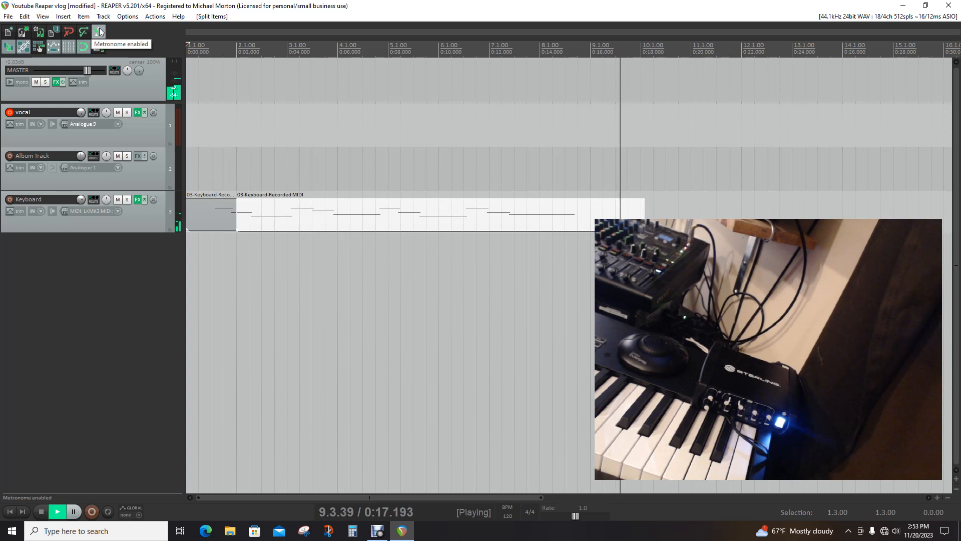
{"action": "key", "text": "space"}
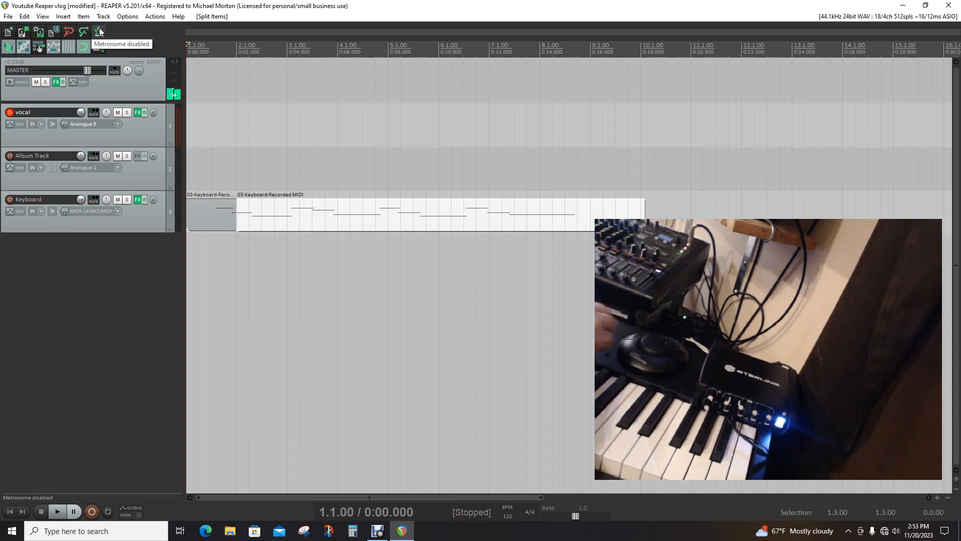
{"action": "left_click", "coordinate": [118, 200]}
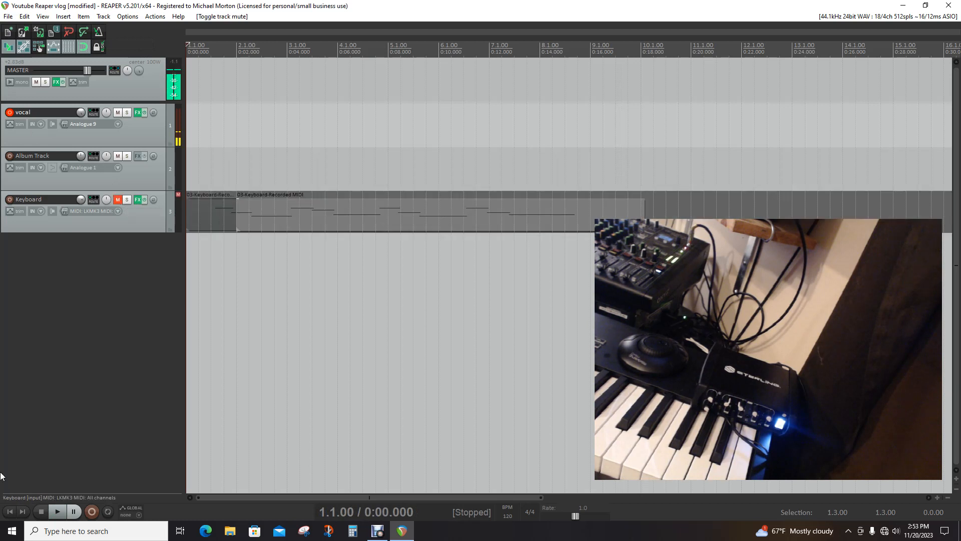
{"action": "left_click", "coordinate": [59, 513]}
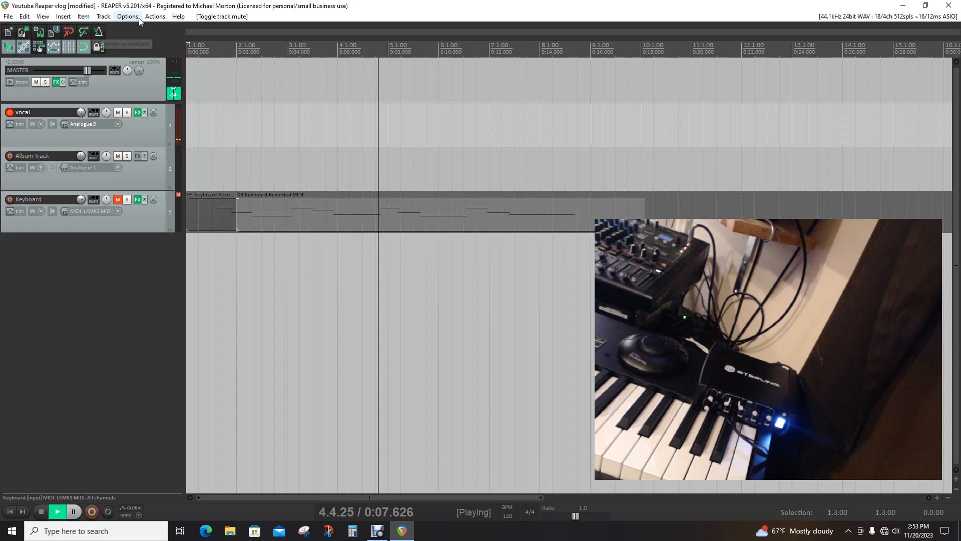
{"action": "left_click", "coordinate": [41, 511]}
Assign MIDI Chan 16 CC 76 in Relative 1 mode to Enable metronome, overriding the Disable metronome mapping, and close the action list
{"action": "left_click", "coordinate": [128, 16]}
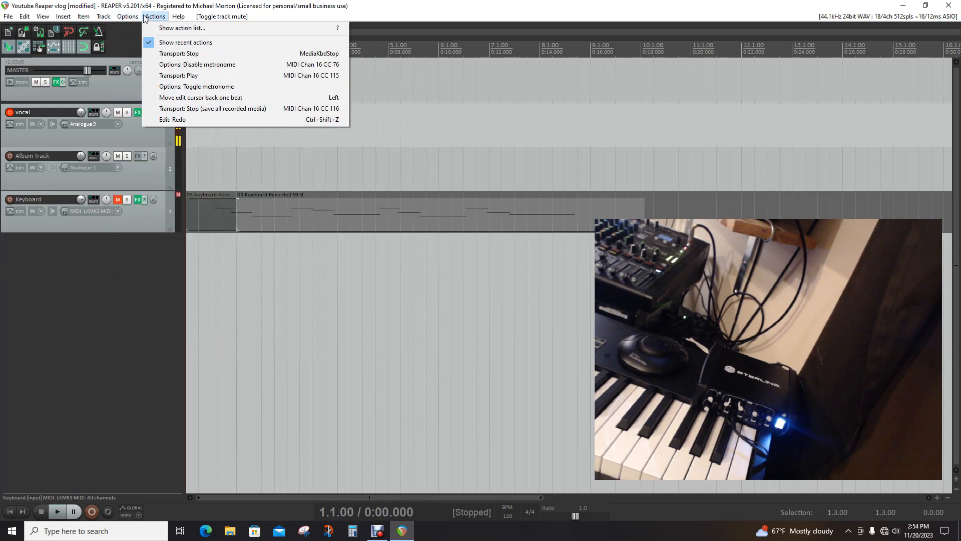
{"action": "left_click", "coordinate": [166, 28]}
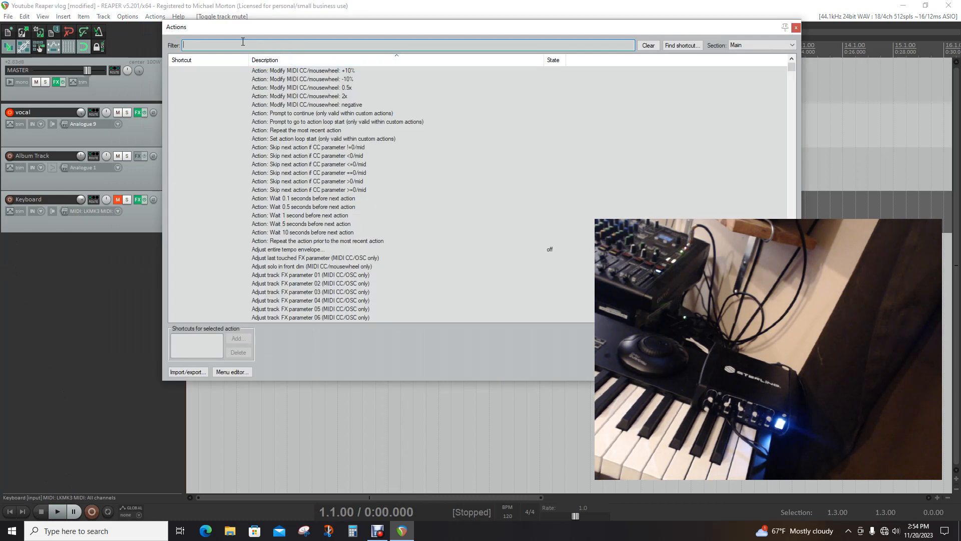
{"action": "type", "text": "metr"}
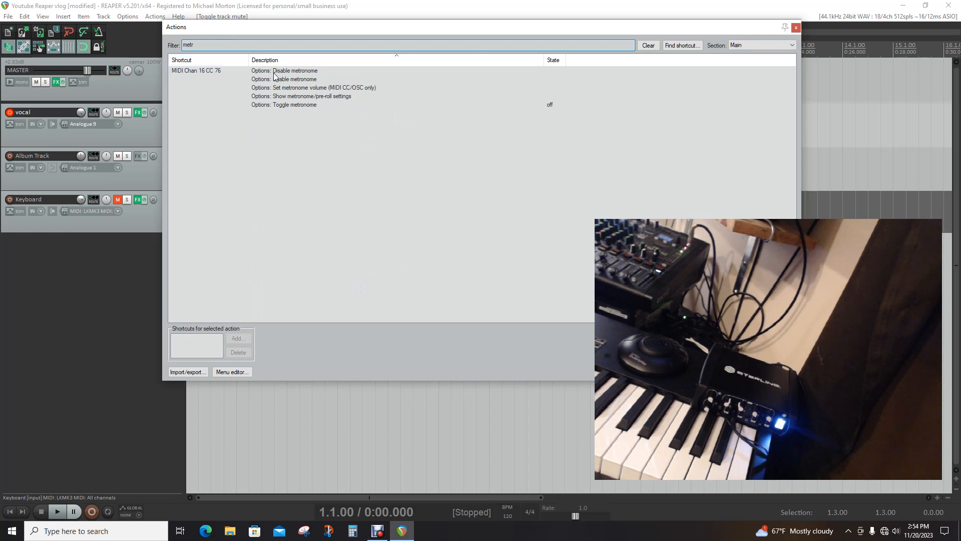
{"action": "left_click", "coordinate": [280, 81]}
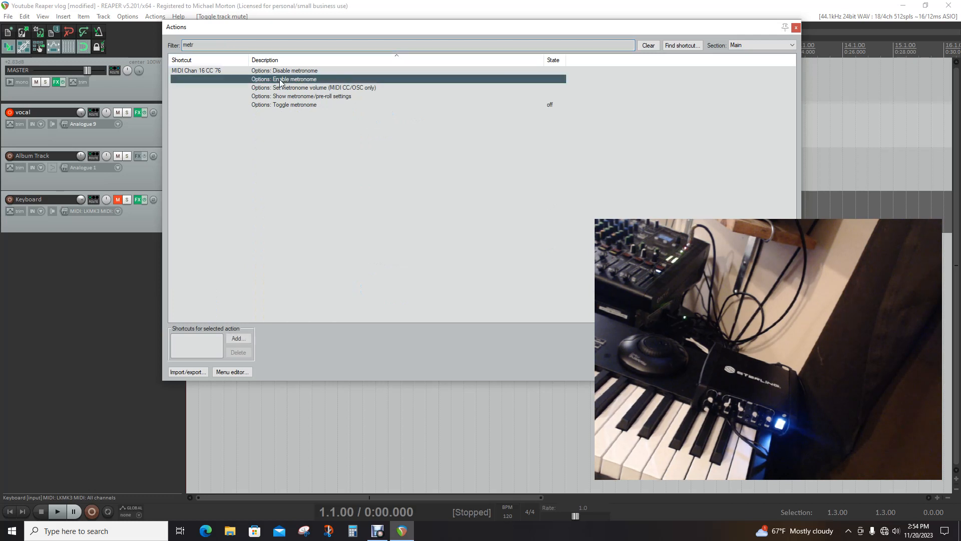
{"action": "left_click", "coordinate": [232, 342]}
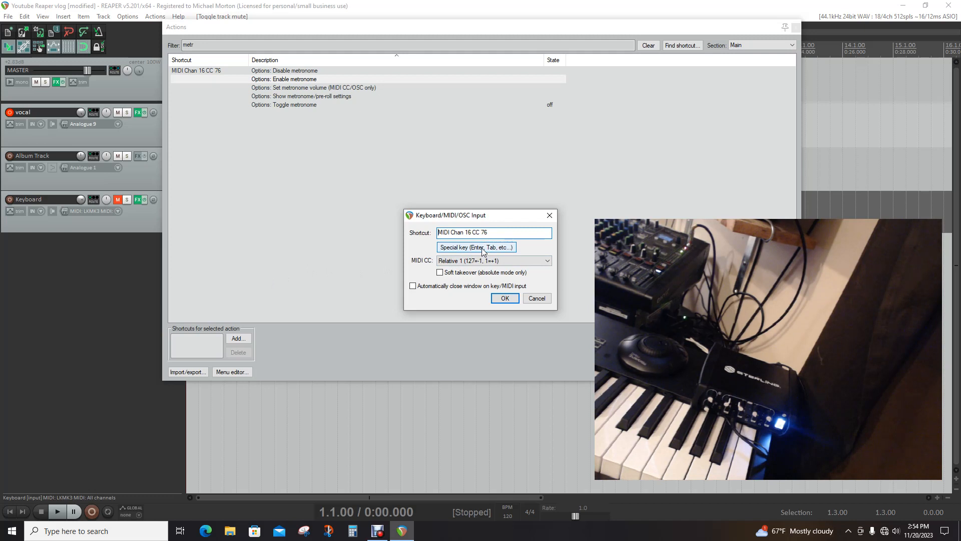
{"action": "left_click", "coordinate": [502, 299]}
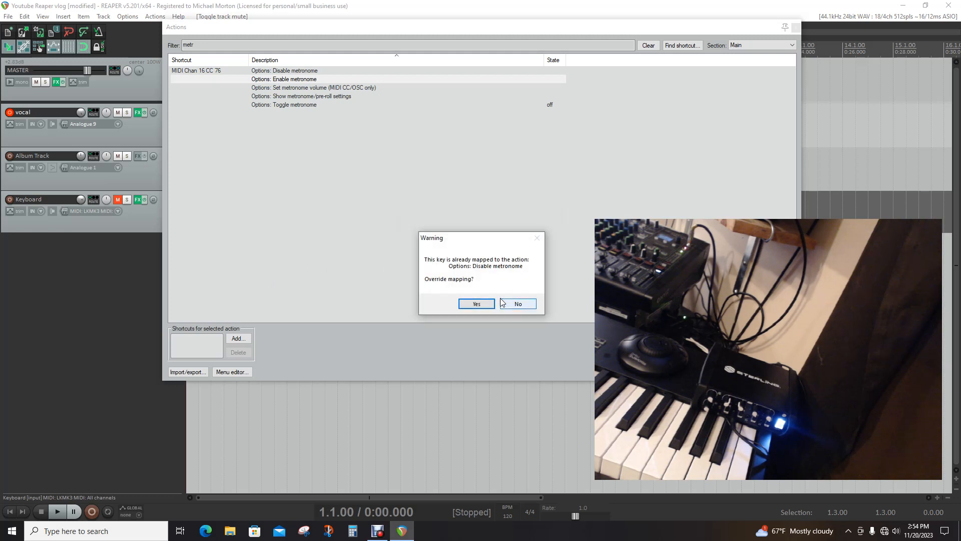
{"action": "left_click", "coordinate": [480, 302]}
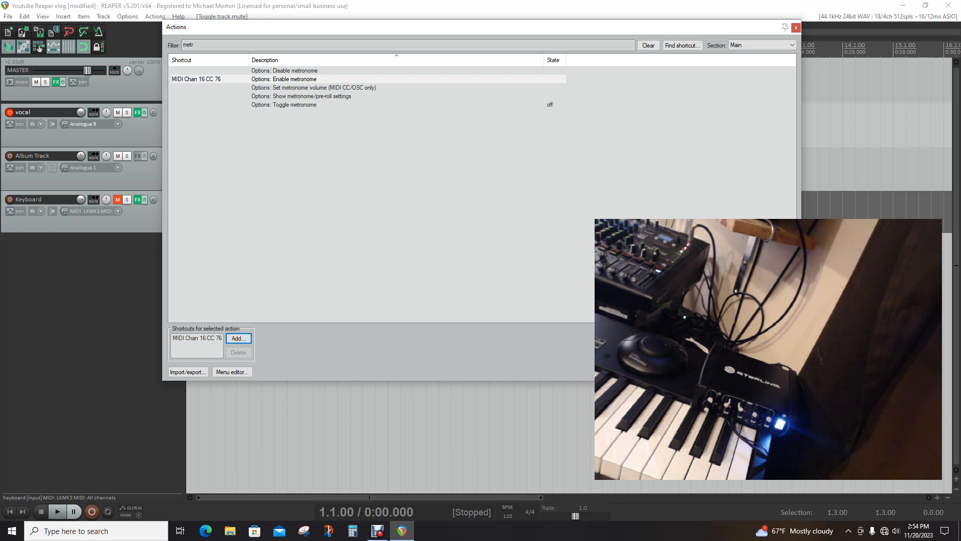
{"action": "key", "text": "Escape"}
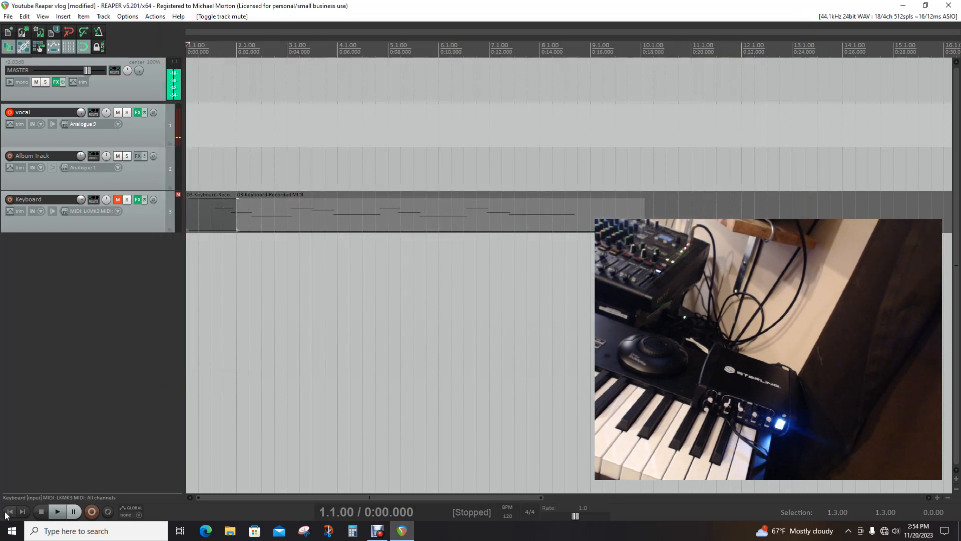
During playback, raise the metronome's primary beat volume to +5.52 dB and secondary beat gain to +6.07 dB
{"action": "left_click", "coordinate": [57, 512]}
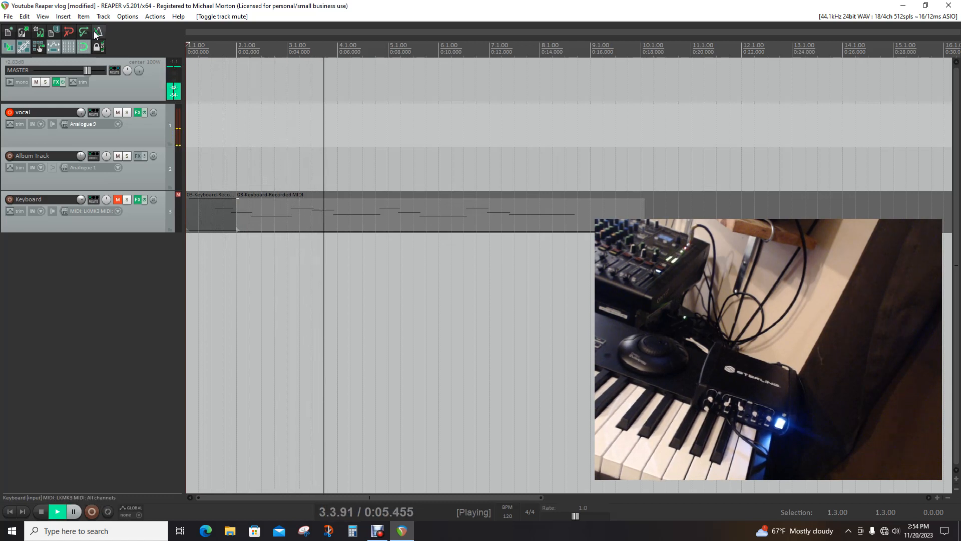
{"action": "right_click", "coordinate": [96, 33]}
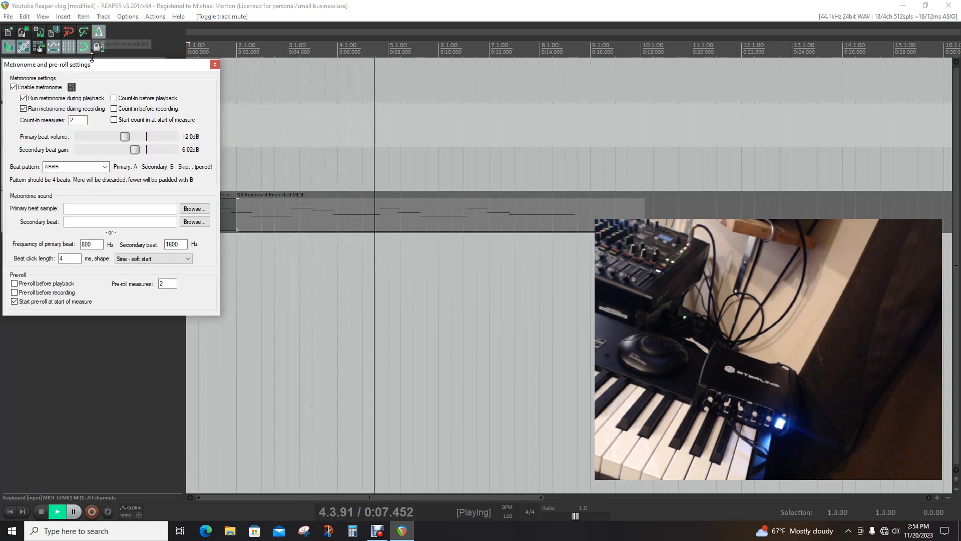
{"action": "left_click_drag", "start_coordinate": [124, 136], "coordinate": [164, 136]}
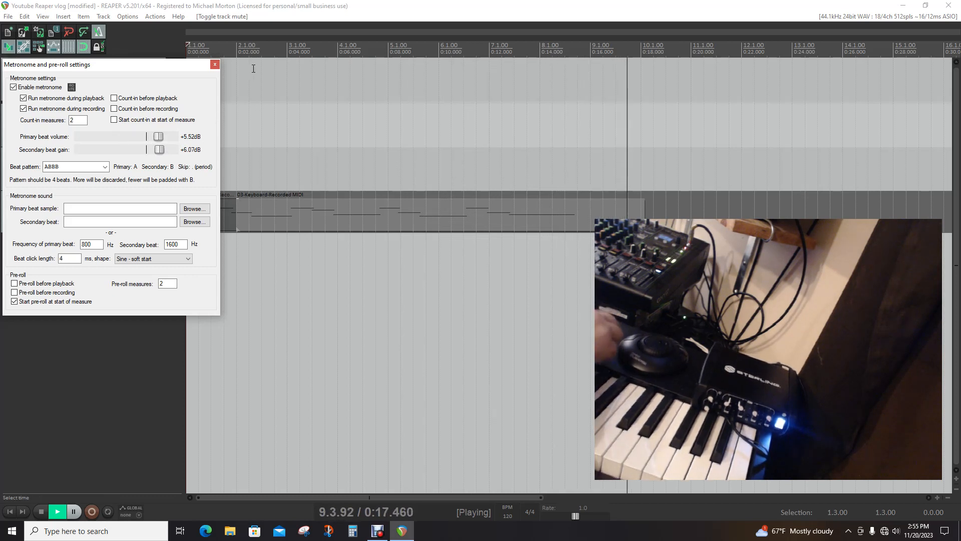
{"action": "key", "text": "space"}
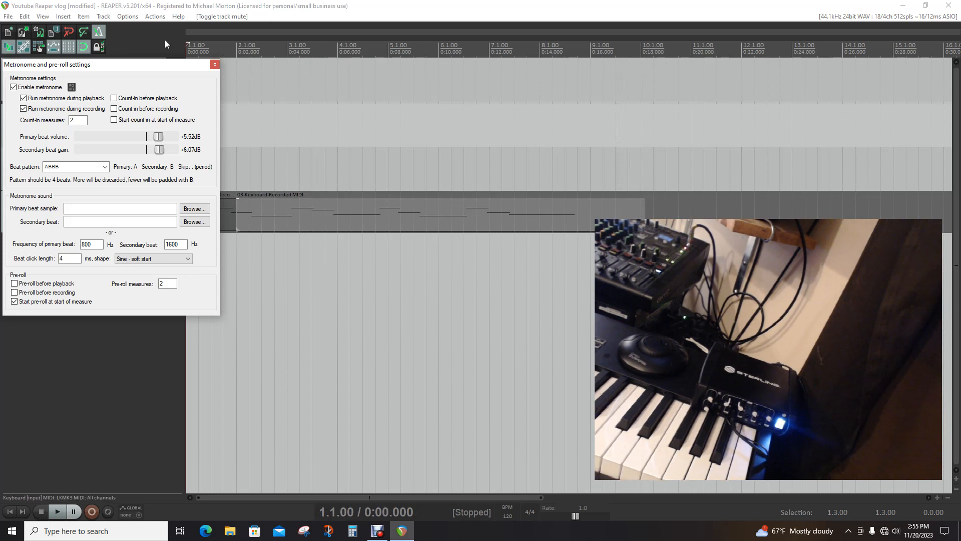
Close the metronome settings and play the project briefly to hear the metronome at its new volume
{"action": "left_click", "coordinate": [77, 400]}
{"action": "left_click", "coordinate": [57, 511]}
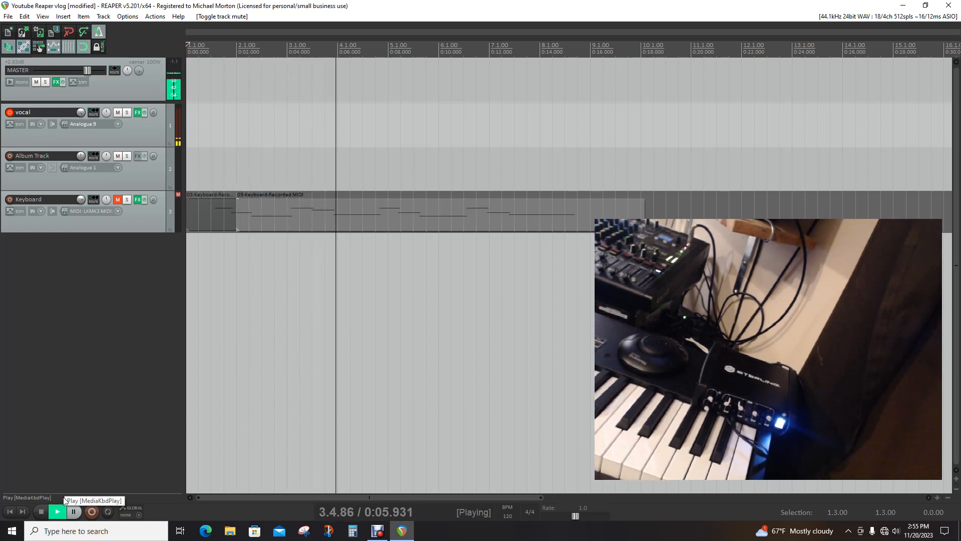
{"action": "left_click", "coordinate": [42, 512]}
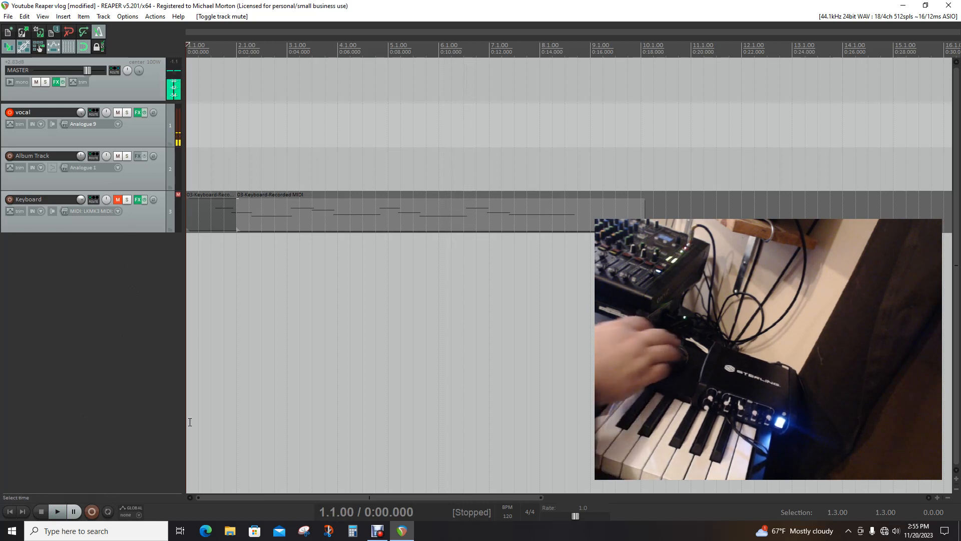
Move the edit cursor forward several beats and back to the project start at 1.1.00
{"action": "key", "text": "alt+Right"}
{"action": "key", "text": "alt+Right"}
{"action": "key", "text": "alt+Right"}
{"action": "key", "text": "alt+Right"}
{"action": "key", "text": "alt+Left"}
{"action": "key", "text": "alt+Left"}
{"action": "key", "text": "alt+Left"}
{"action": "key", "text": "alt+Left"}
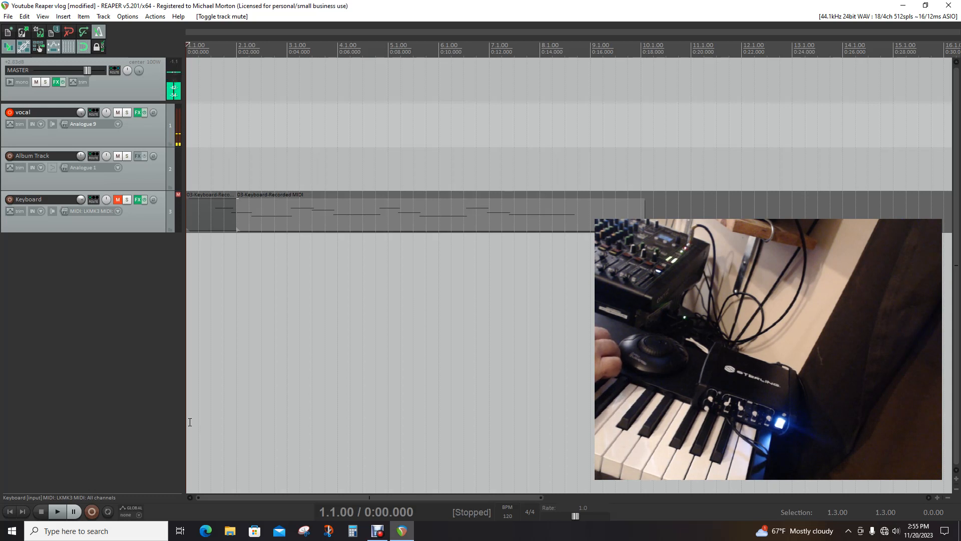
Filter the action list for "redo", assign MIDI Chan 16 CC 118 in Relative 1 mode to Edit: Redo, and close the list
{"action": "left_click", "coordinate": [155, 16]}
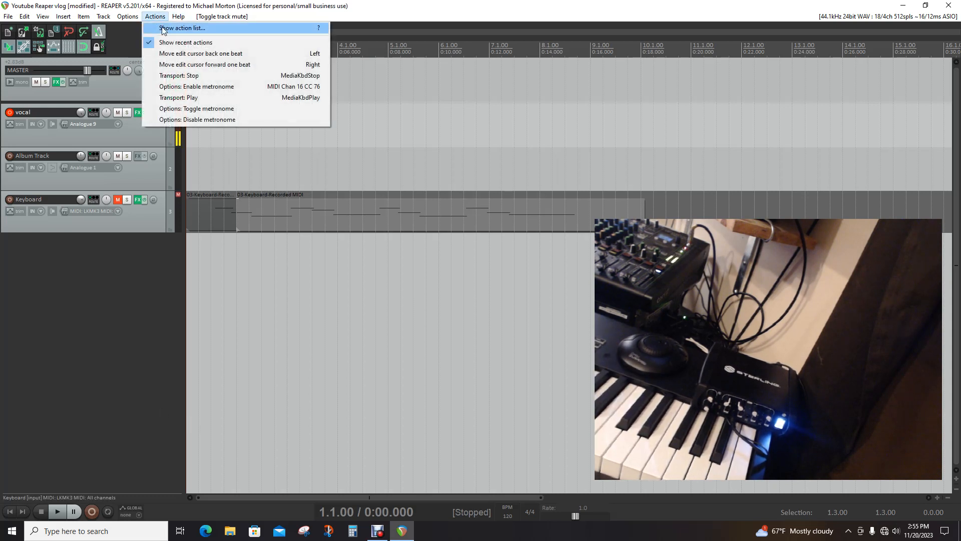
{"action": "left_click", "coordinate": [164, 28]}
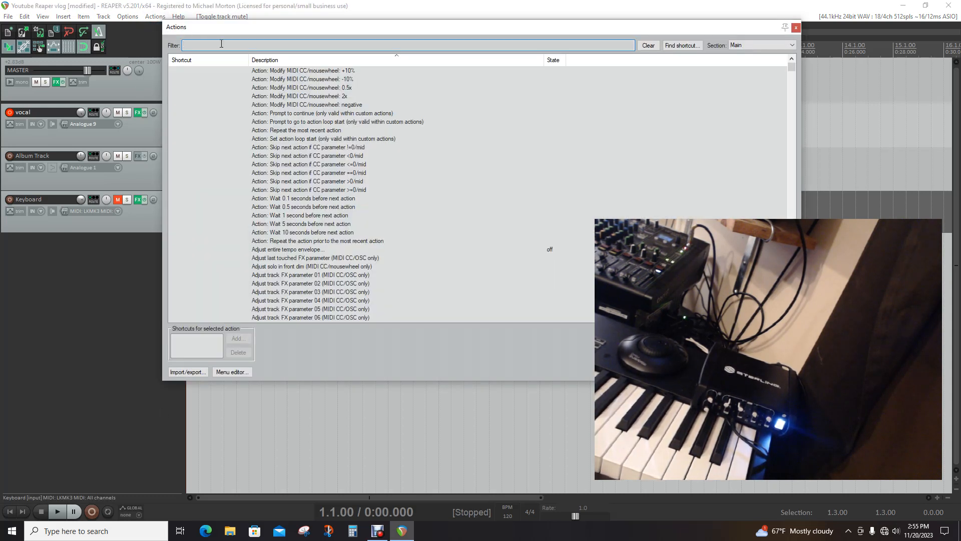
{"action": "type", "text": "reo"}
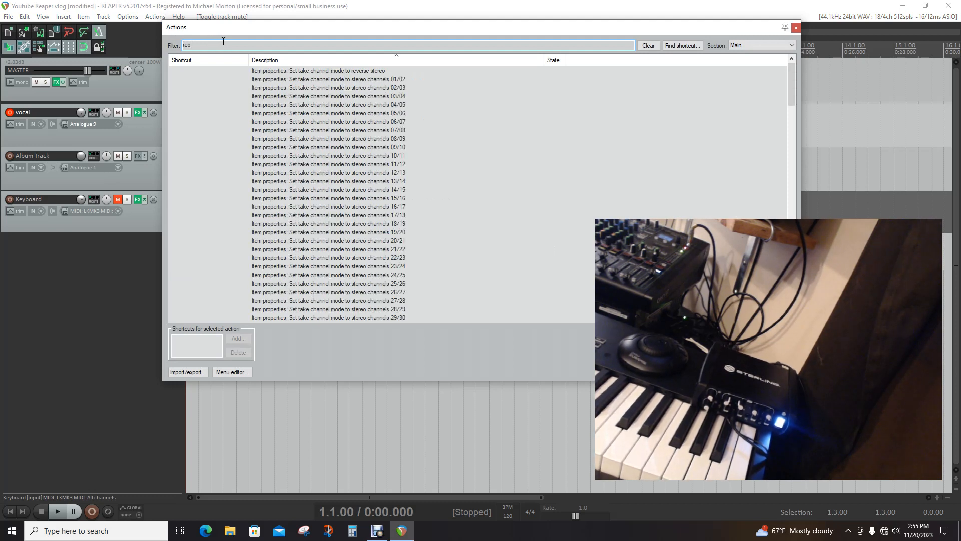
{"action": "type", "text": "do"}
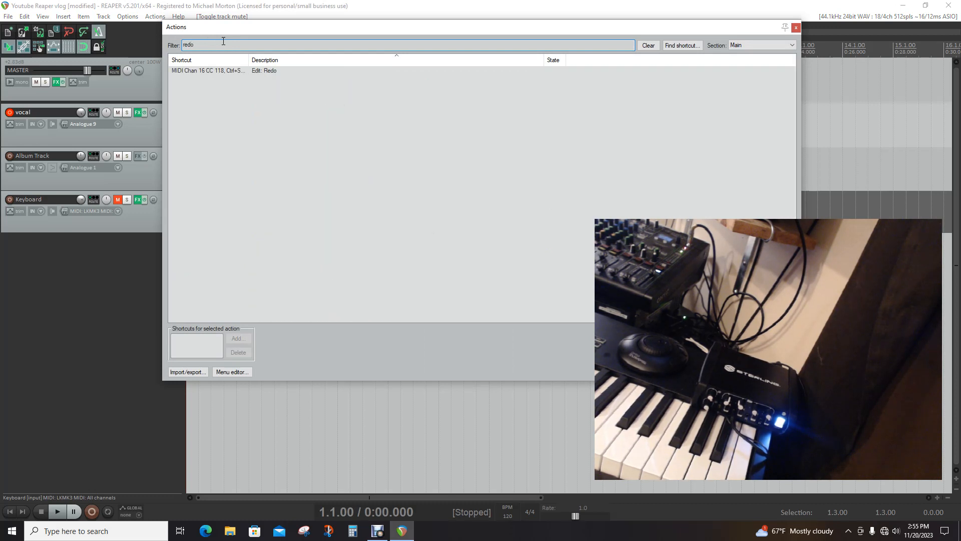
{"action": "left_click", "coordinate": [274, 71]}
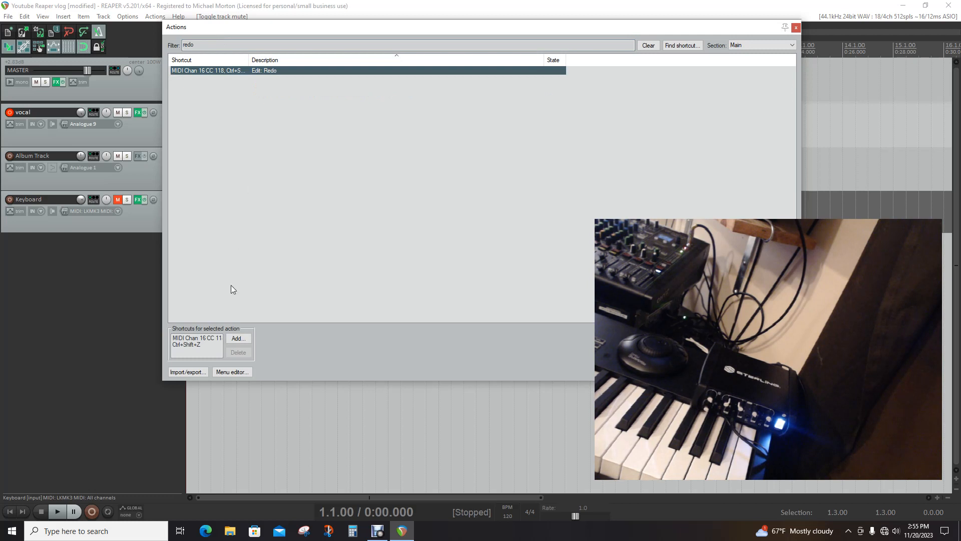
{"action": "left_click", "coordinate": [238, 338]}
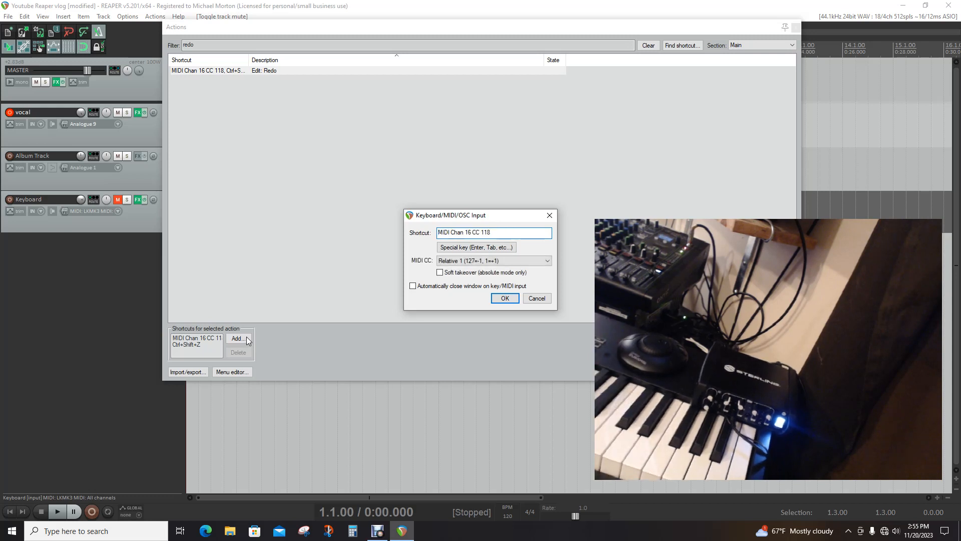
{"action": "left_click", "coordinate": [504, 298]}
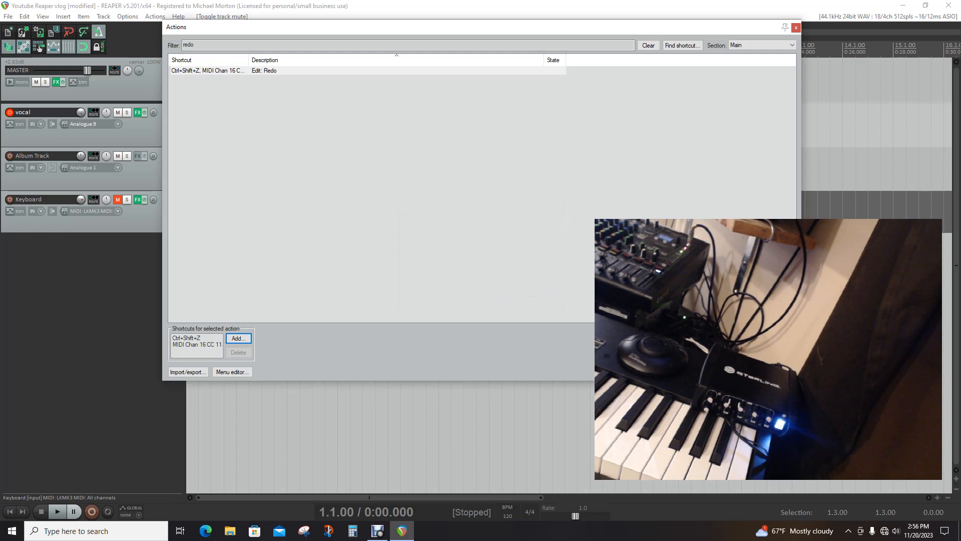
{"action": "left_click", "coordinate": [781, 372]}
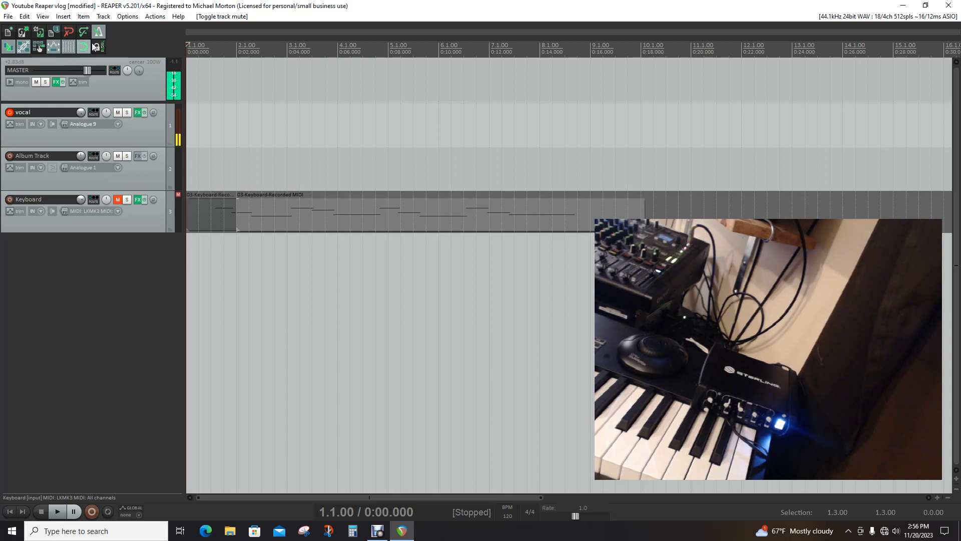
Open the action list again
{"action": "left_click", "coordinate": [156, 17]}
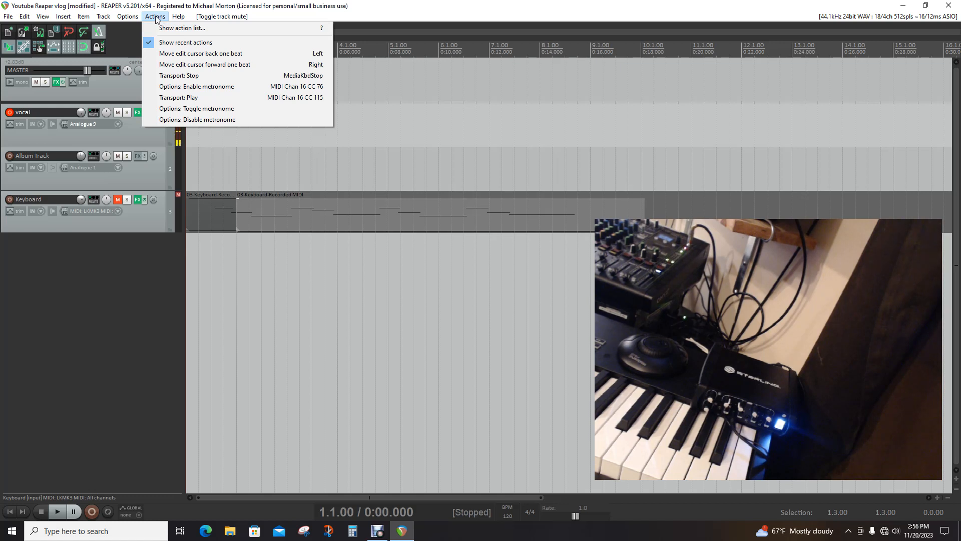
{"action": "left_click", "coordinate": [157, 28]}
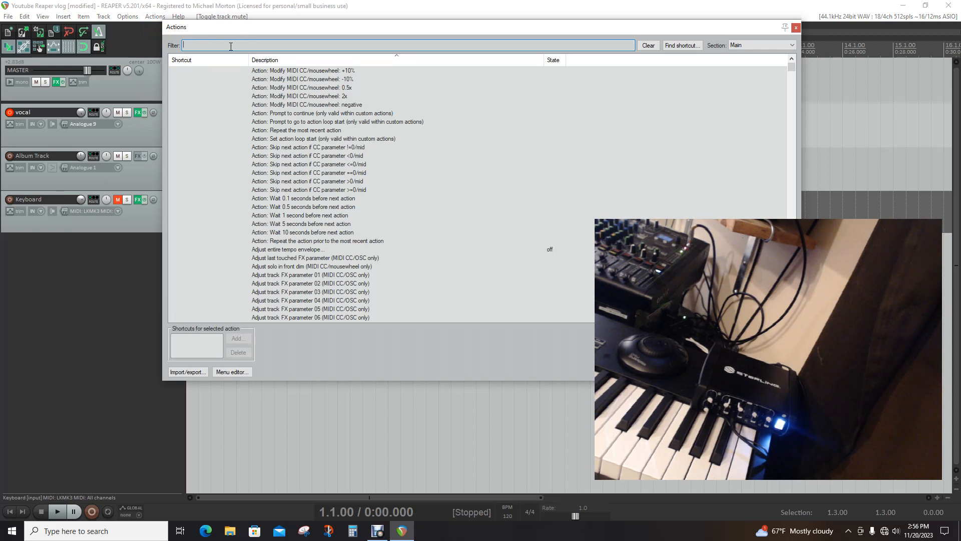
{"action": "type", "text": "c"}
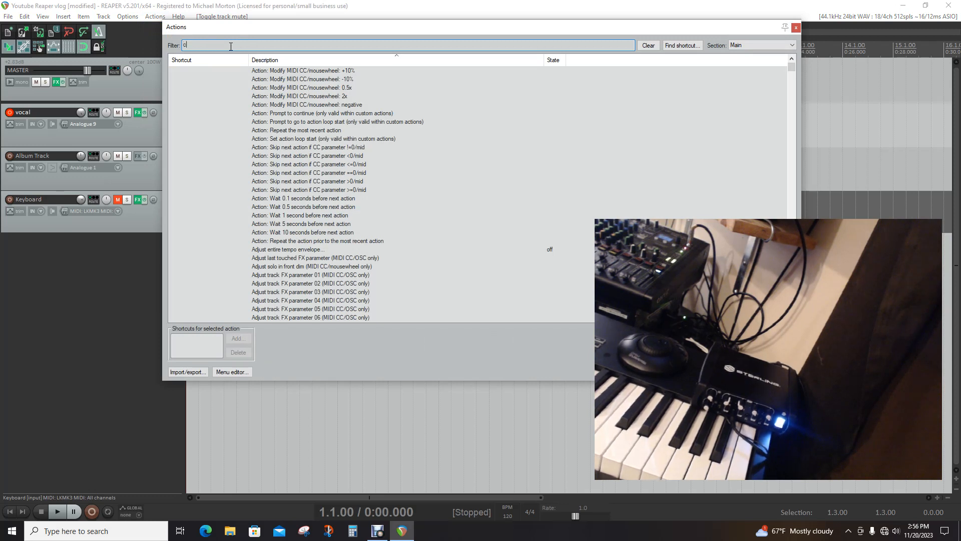
{"action": "type", "text": "lick"}
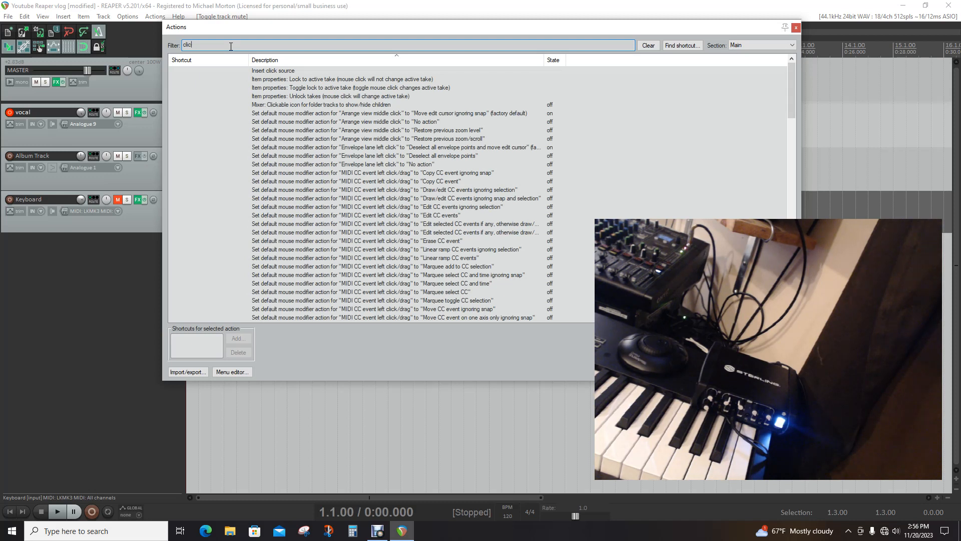
{"action": "key", "text": "BackSpace"}
{"action": "key", "text": "BackSpace"}
{"action": "key", "text": "BackSpace"}
{"action": "key", "text": "BackSpace"}
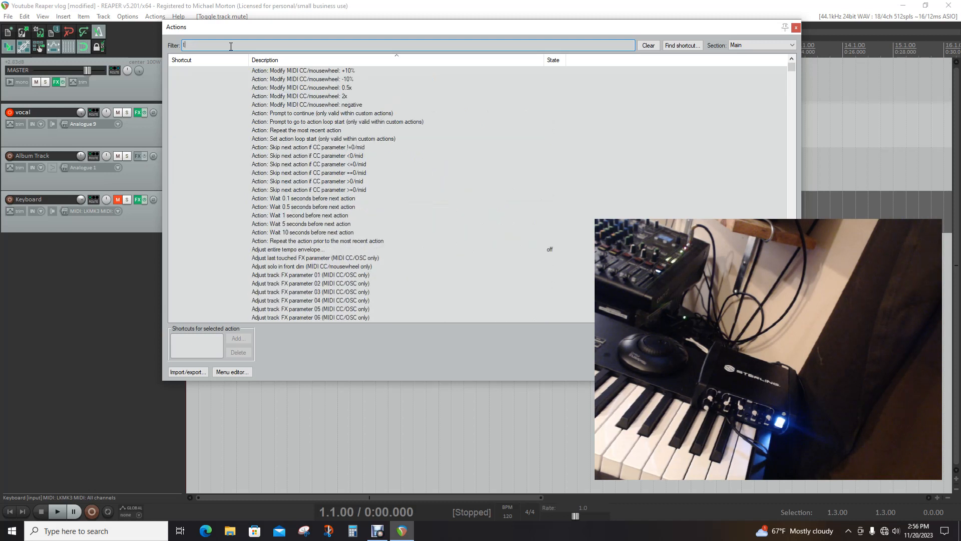
Filter the action list for "toggle met" and assign MIDI Chan 16 CC 76 in Relative 1 mode to Options: Toggle metronome, overriding its existing mapping
{"action": "type", "text": "toggle me"}
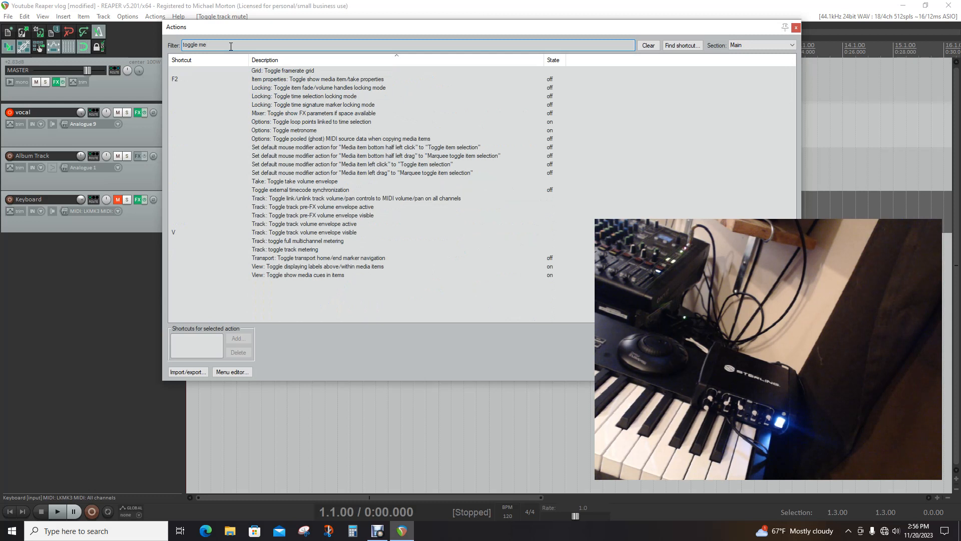
{"action": "type", "text": "t"}
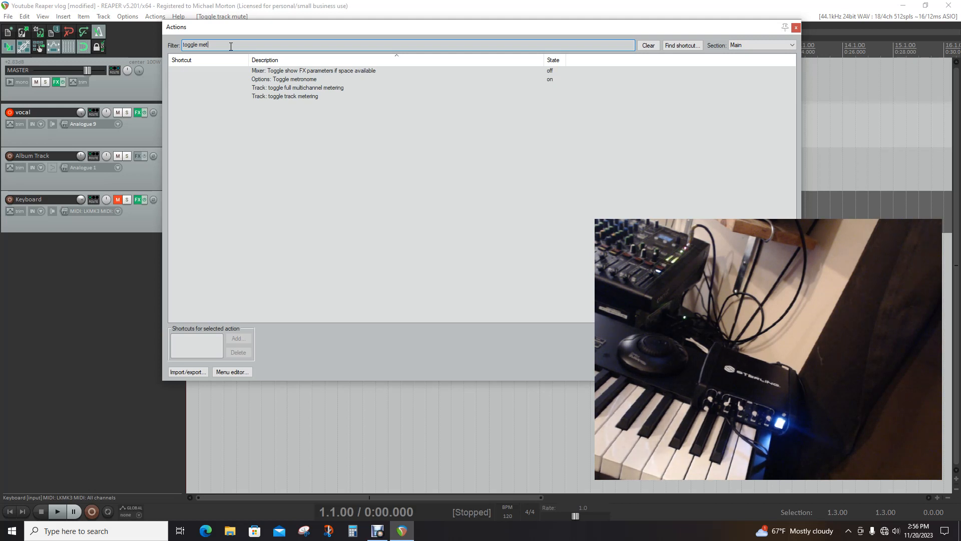
{"action": "left_click", "coordinate": [297, 80]}
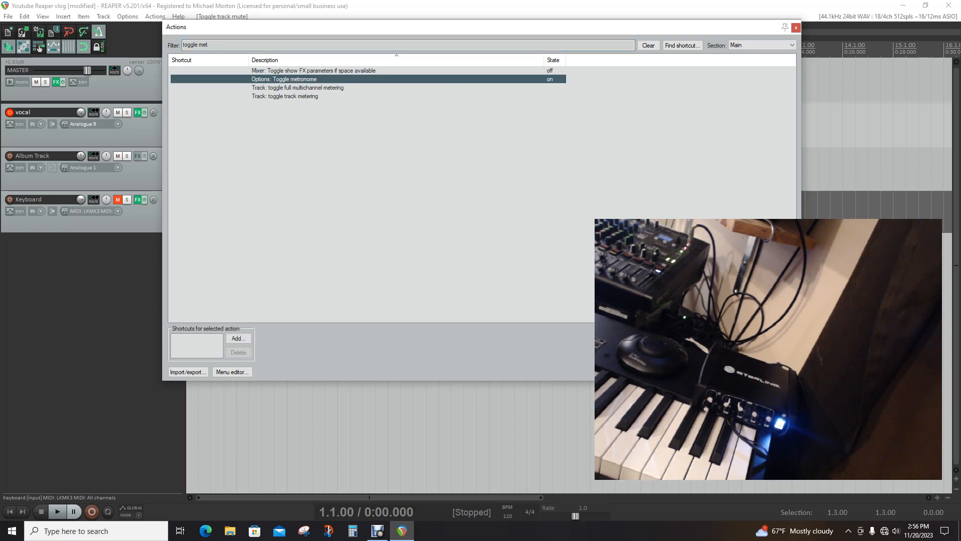
{"action": "left_click", "coordinate": [237, 338]}
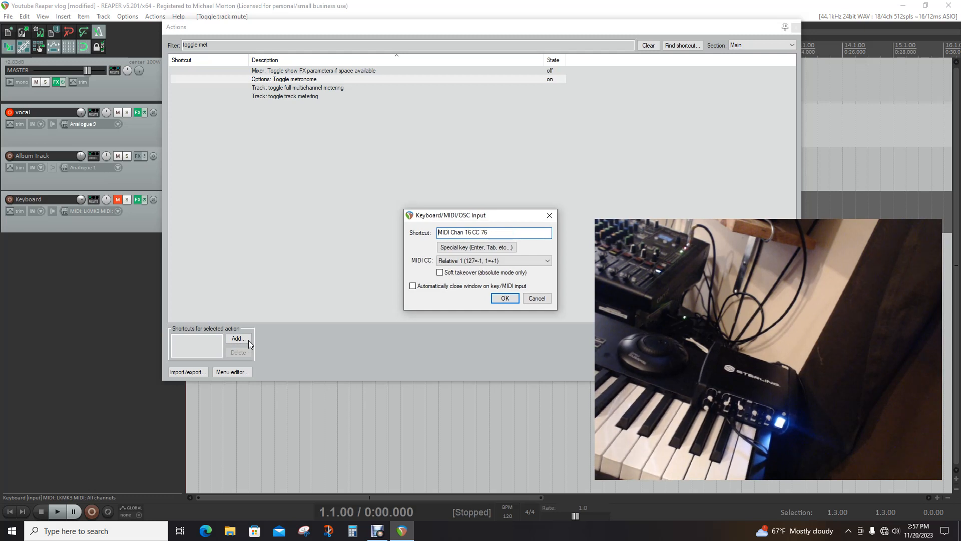
{"action": "left_click", "coordinate": [504, 298]}
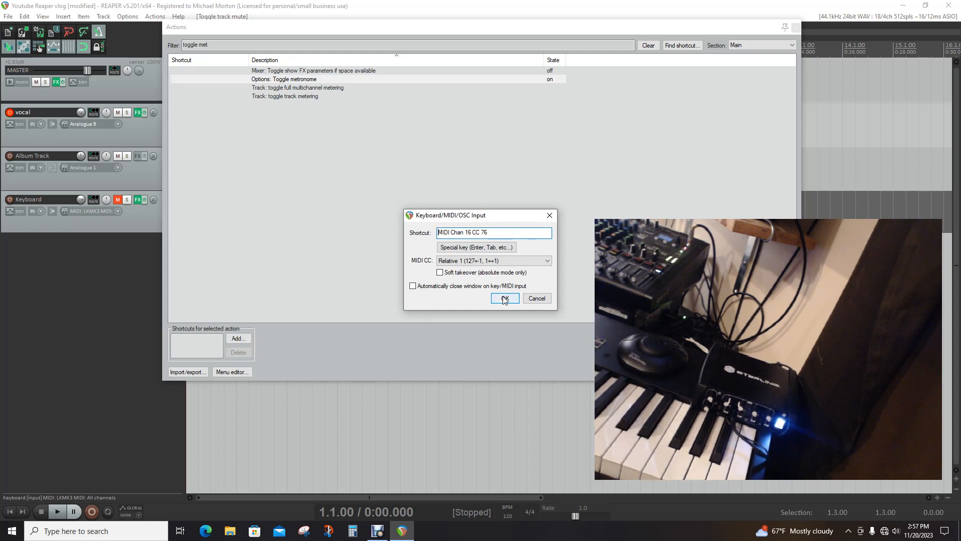
{"action": "left_click", "coordinate": [504, 299]}
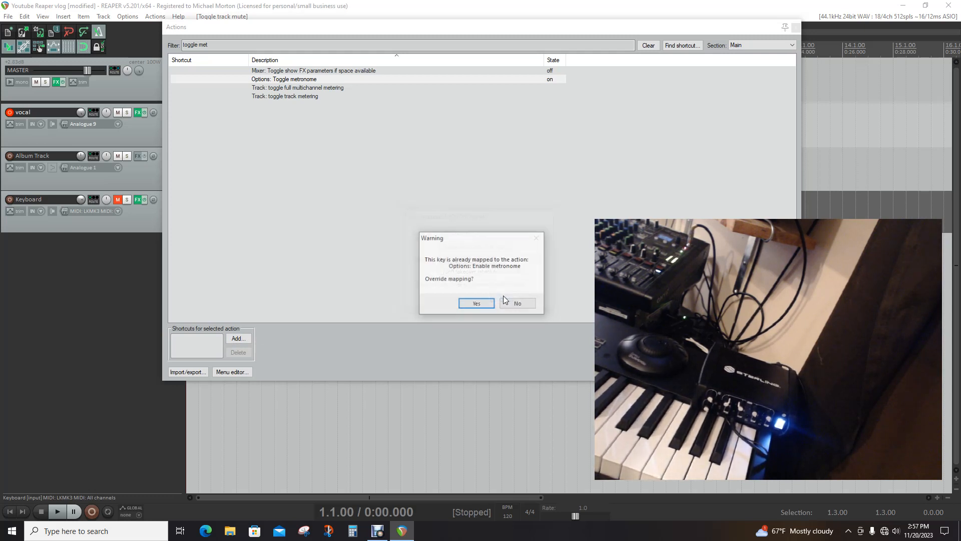
{"action": "left_click", "coordinate": [476, 304]}
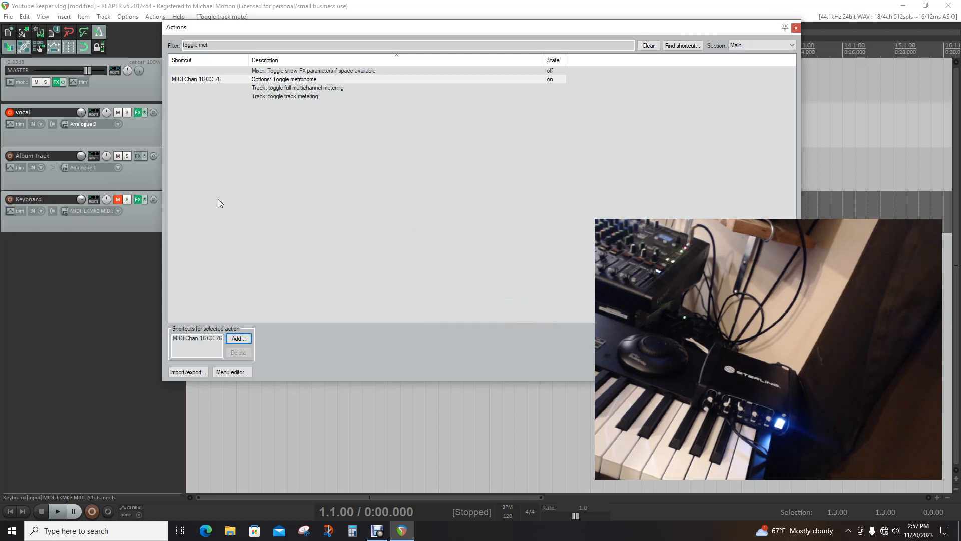
Filter the action list for "metr", review the shortcuts assigned to each metronome action, and close the list
{"action": "left_click", "coordinate": [219, 44]}
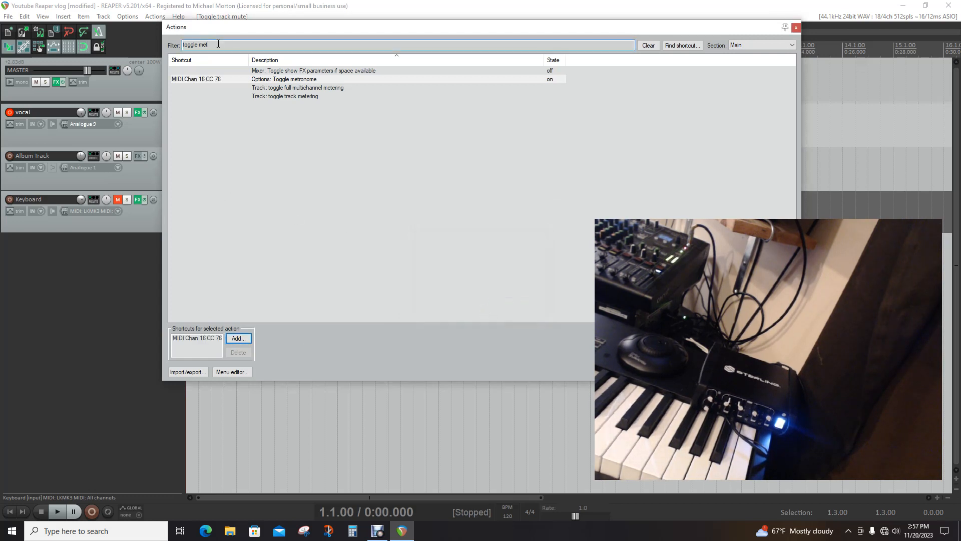
{"action": "key", "text": "BackSpace"}
{"action": "key", "text": "BackSpace"}
{"action": "key", "text": "BackSpace"}
{"action": "key", "text": "BackSpace"}
{"action": "key", "text": "BackSpace"}
{"action": "key", "text": "BackSpace"}
{"action": "key", "text": "BackSpace"}
{"action": "key", "text": "BackSpace"}
{"action": "key", "text": "BackSpace"}
{"action": "key", "text": "BackSpace"}
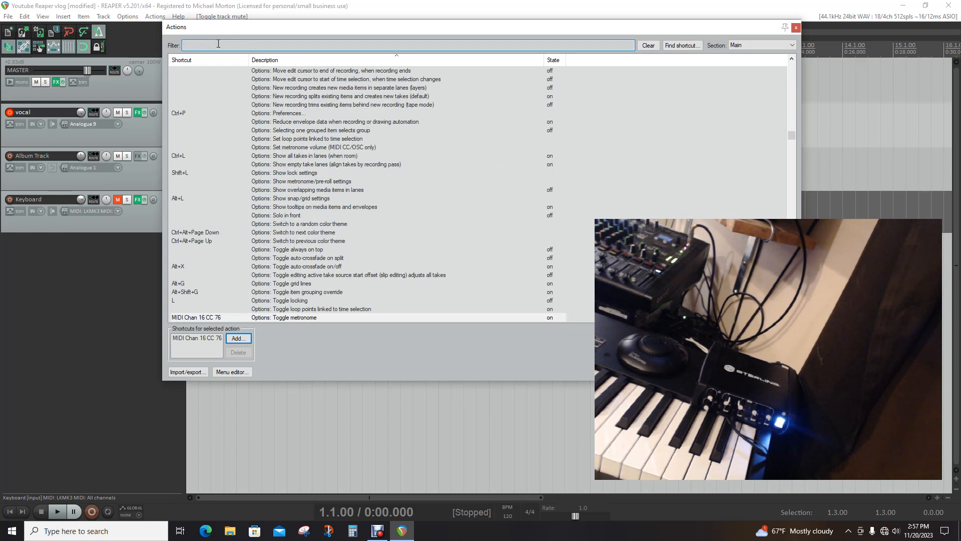
{"action": "type", "text": "metr"}
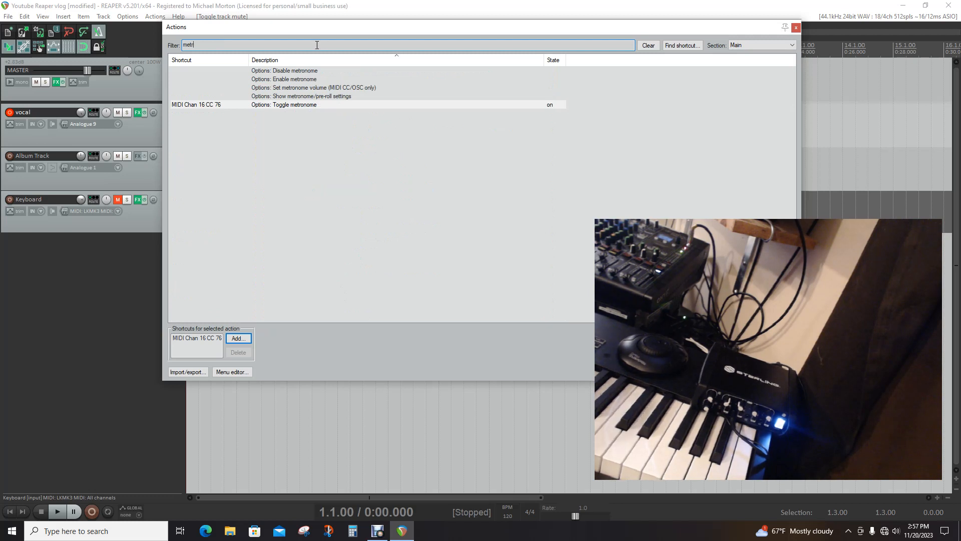
{"action": "left_click", "coordinate": [269, 73]}
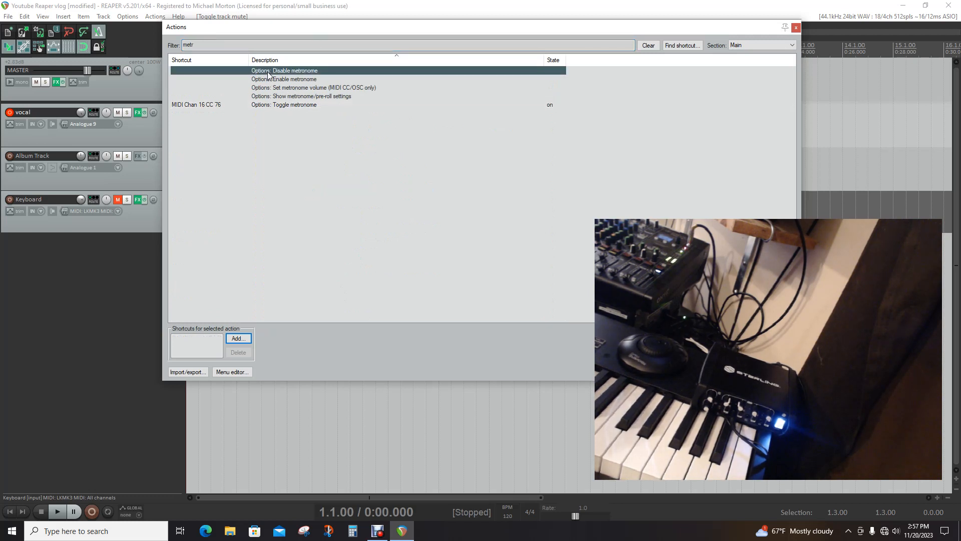
{"action": "left_click", "coordinate": [275, 80]}
{"action": "left_click", "coordinate": [281, 88]}
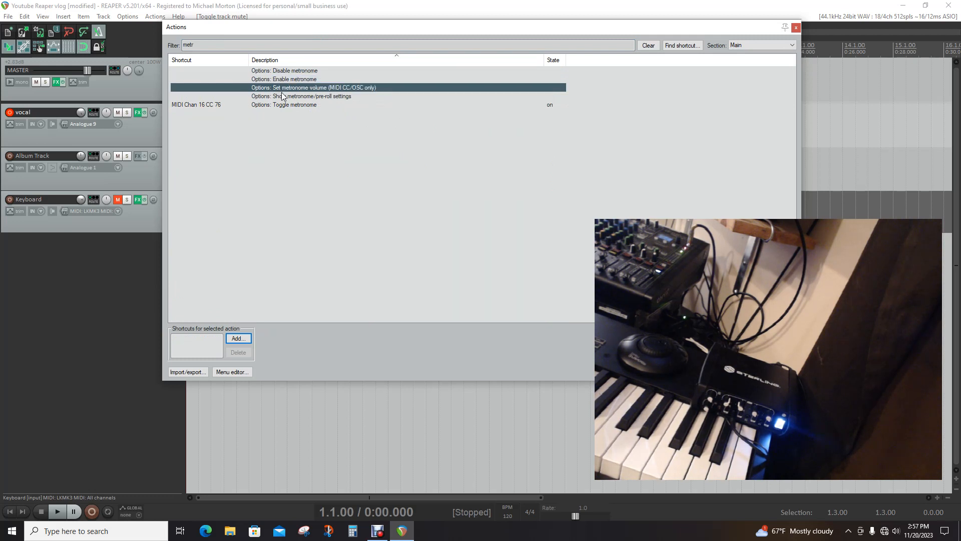
{"action": "left_click", "coordinate": [283, 99]}
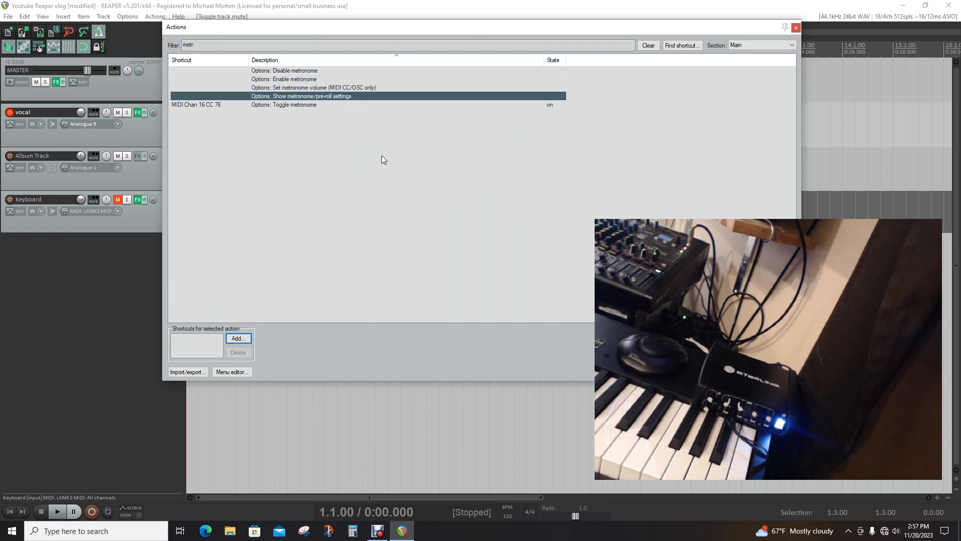
{"action": "left_click", "coordinate": [289, 105]}
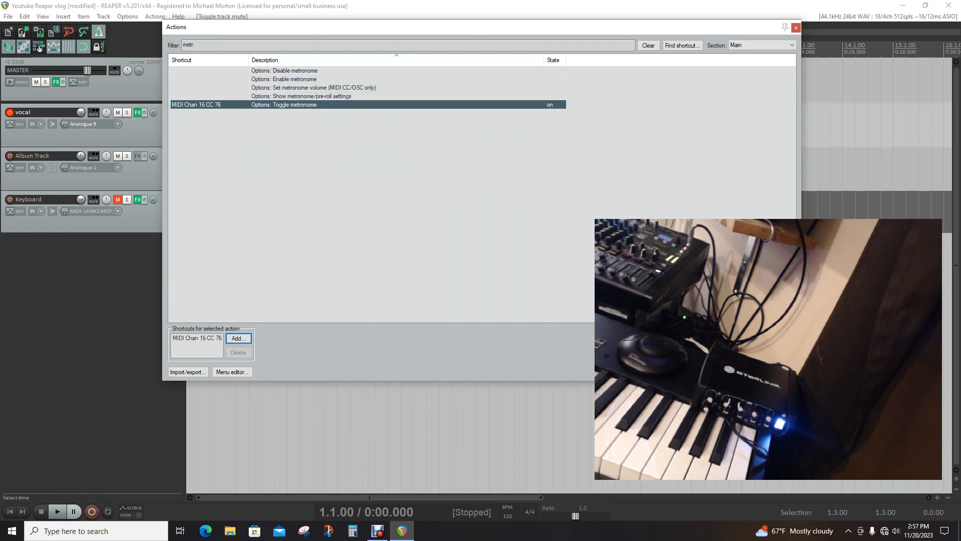
{"action": "key", "text": "Escape"}
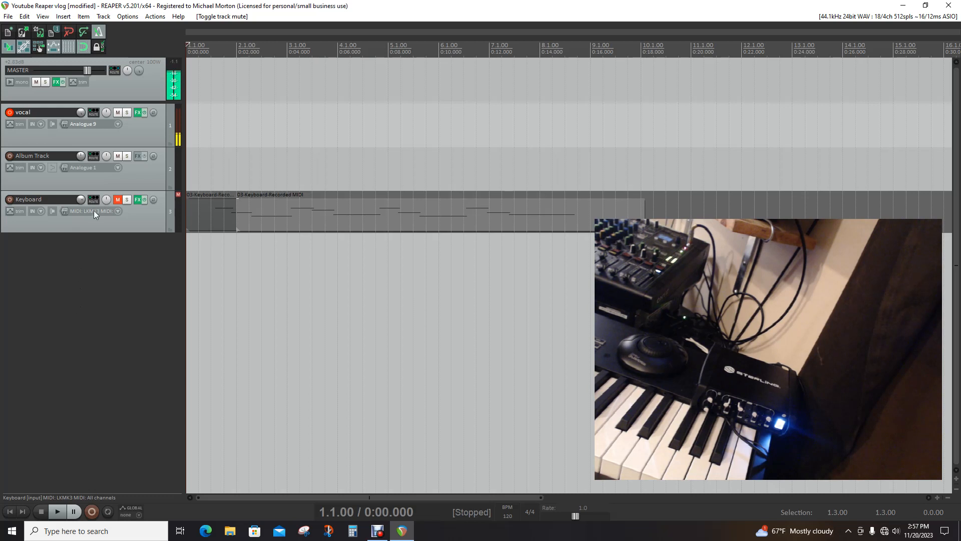
Unmute the Keyboard track and play the project from the start past measure 7 with the Mixer window in view
{"action": "left_click", "coordinate": [118, 199]}
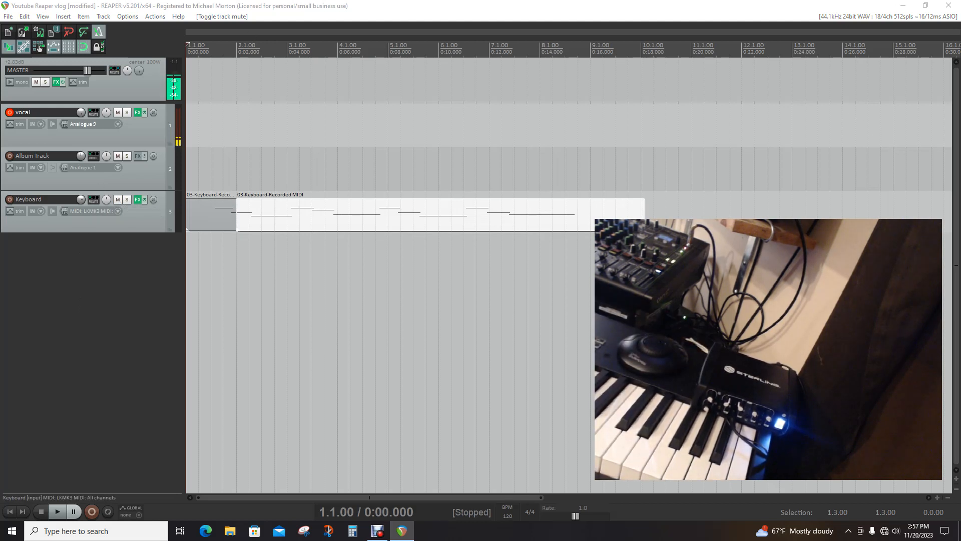
{"action": "left_click_drag", "start_coordinate": [960, 90], "coordinate": [860, 92]}
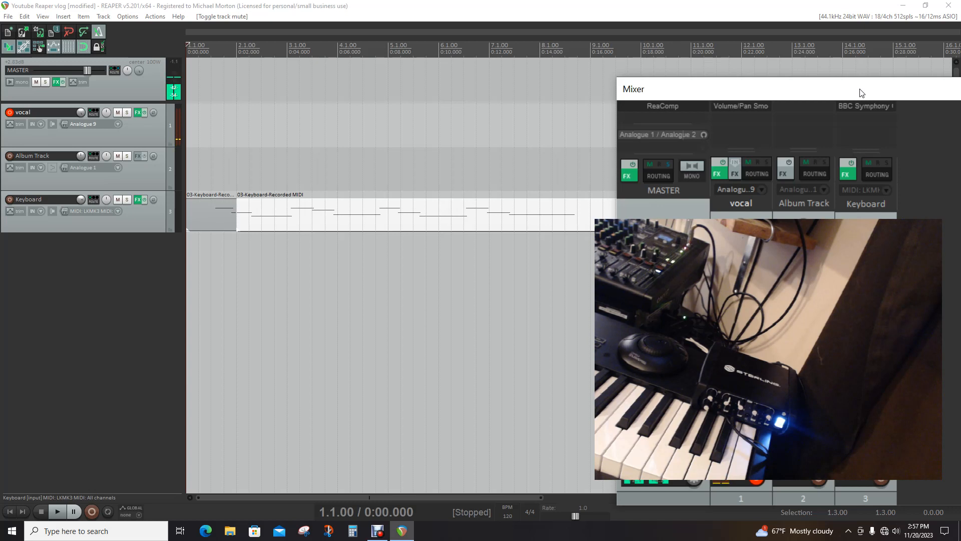
{"action": "key", "text": "space"}
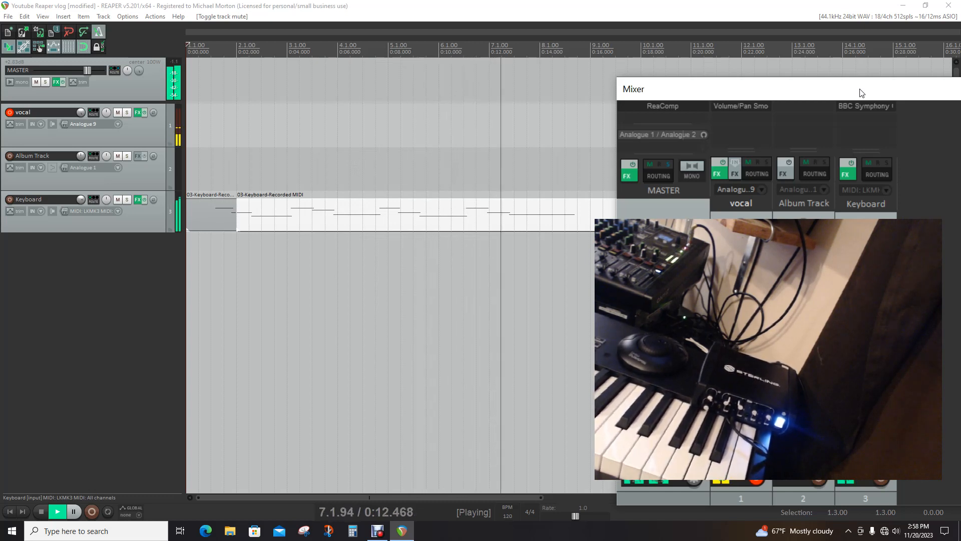
{"action": "key", "text": "space"}
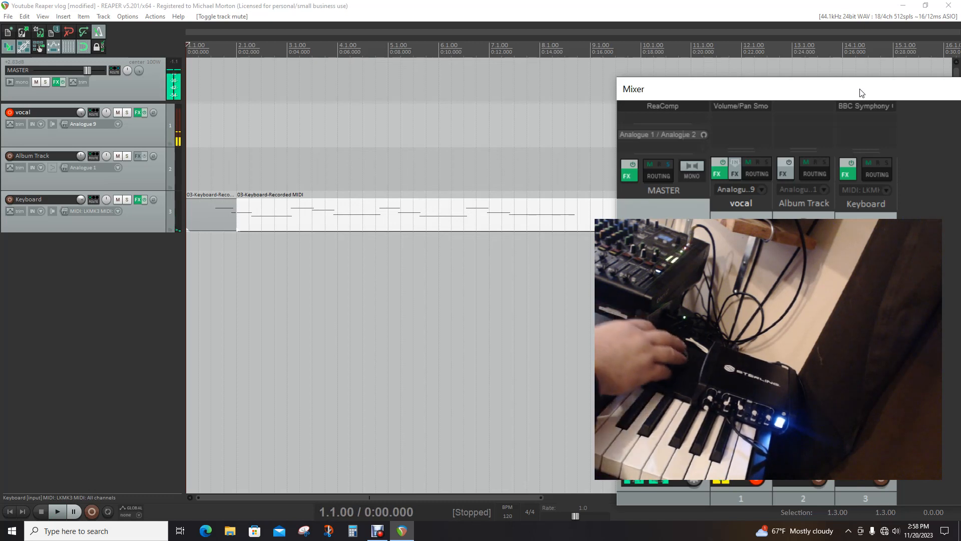
Move the edit cursor forward beat by beat to about measure 6 and back to the project start at 1.1.00
{"action": "key", "text": "ctrl+Page_Down"}
{"action": "key", "text": "ctrl+Page_Down"}
{"action": "key", "text": "ctrl+Page_Down"}
{"action": "key", "text": "ctrl+Page_Down"}
{"action": "key", "text": "ctrl+Page_Down"}
{"action": "key", "text": "ctrl+Page_Down"}
{"action": "key", "text": "ctrl+Page_Down"}
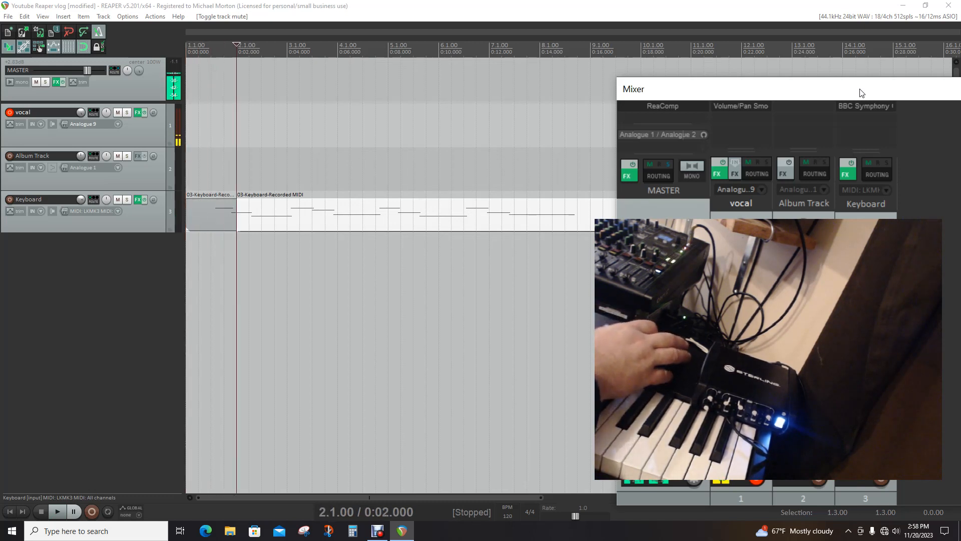
{"action": "key", "text": "ctrl+Page_Down"}
{"action": "key", "text": "ctrl+Page_Down"}
{"action": "key", "text": "ctrl+Page_Down"}
{"action": "key", "text": "ctrl+Page_Down"}
{"action": "key", "text": "ctrl+Page_Down"}
{"action": "key", "text": "ctrl+Page_Down"}
{"action": "key", "text": "ctrl+Page_Down"}
{"action": "key", "text": "ctrl+Page_Down"}
{"action": "key", "text": "ctrl+Page_Down"}
{"action": "key", "text": "ctrl+Page_Down"}
{"action": "key", "text": "ctrl+Page_Down"}
{"action": "key", "text": "ctrl+Page_Down"}
{"action": "key", "text": "ctrl+Page_Down"}
{"action": "key", "text": "ctrl+Page_Down"}
{"action": "key", "text": "ctrl+Page_Down"}
{"action": "key", "text": "ctrl+Page_Down"}
{"action": "key", "text": "ctrl+Page_Down"}
{"action": "key", "text": "ctrl+Page_Down"}
{"action": "key", "text": "ctrl+Page_Down"}
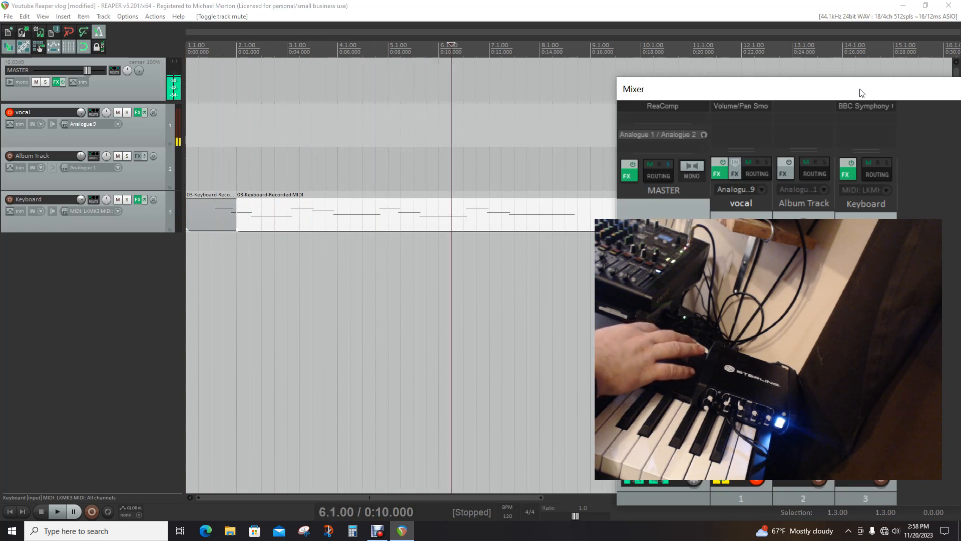
{"action": "key", "text": "ctrl+Page_Up"}
{"action": "key", "text": "ctrl+Page_Up"}
{"action": "key", "text": "ctrl+Page_Up"}
{"action": "key", "text": "ctrl+Page_Up"}
{"action": "key", "text": "ctrl+Page_Up"}
{"action": "key", "text": "ctrl+Page_Up"}
{"action": "key", "text": "ctrl+Page_Up"}
{"action": "key", "text": "ctrl+Page_Up"}
{"action": "key", "text": "ctrl+Page_Up"}
{"action": "key", "text": "ctrl+Page_Up"}
{"action": "key", "text": "ctrl+Page_Up"}
{"action": "key", "text": "ctrl+Page_Up"}
{"action": "key", "text": "ctrl+Page_Up"}
{"action": "key", "text": "ctrl+Page_Up"}
{"action": "key", "text": "ctrl+Page_Up"}
{"action": "key", "text": "ctrl+Page_Up"}
{"action": "key", "text": "ctrl+Page_Up"}
{"action": "key", "text": "ctrl+Page_Up"}
{"action": "key", "text": "ctrl+Page_Up"}
{"action": "key", "text": "ctrl+Page_Up"}
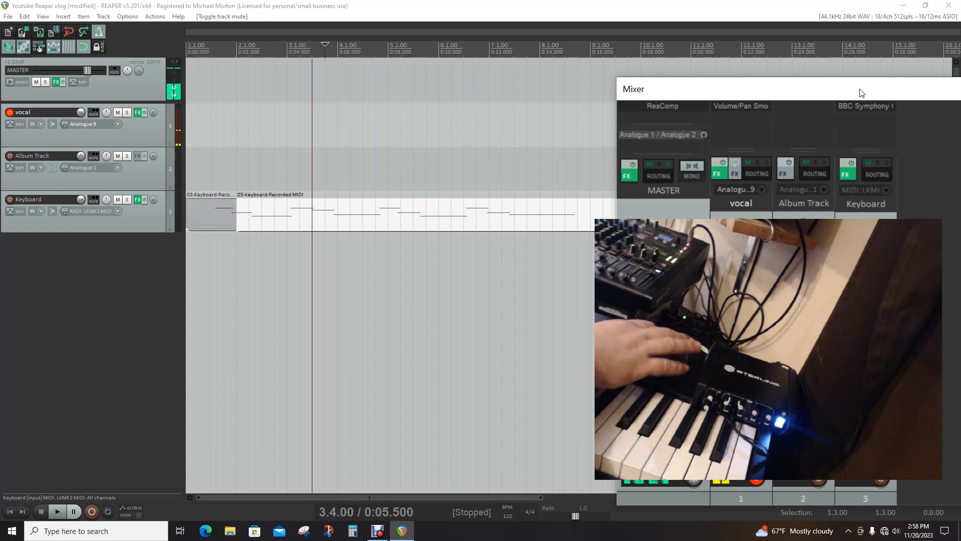
{"action": "key", "text": "ctrl+Page_Up"}
{"action": "key", "text": "ctrl+Page_Up"}
{"action": "key", "text": "ctrl+Page_Up"}
{"action": "key", "text": "ctrl+Page_Up"}
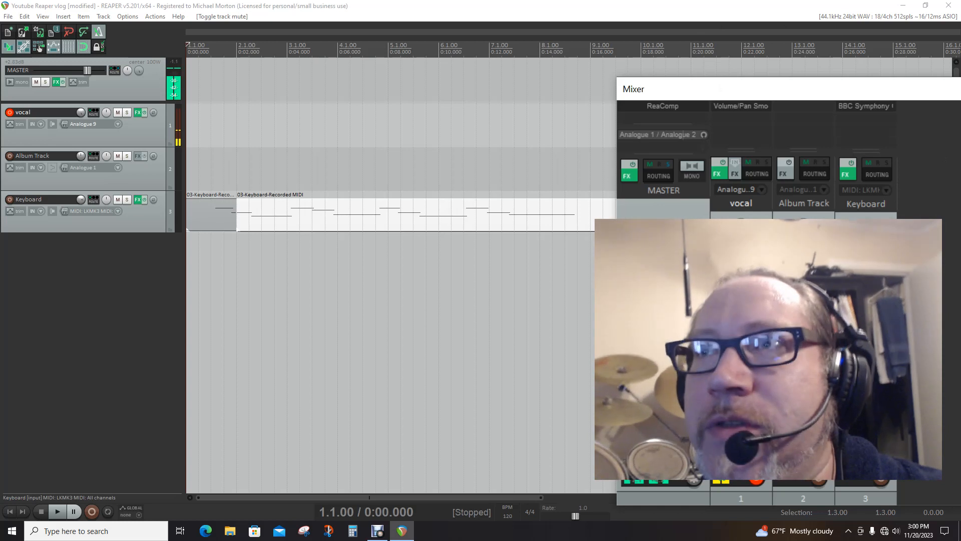
Move the Mixer window away from the tracks so the whole recorded Keyboard item is uncovered
{"action": "left_click_drag", "start_coordinate": [700, 89], "coordinate": [940, 230]}
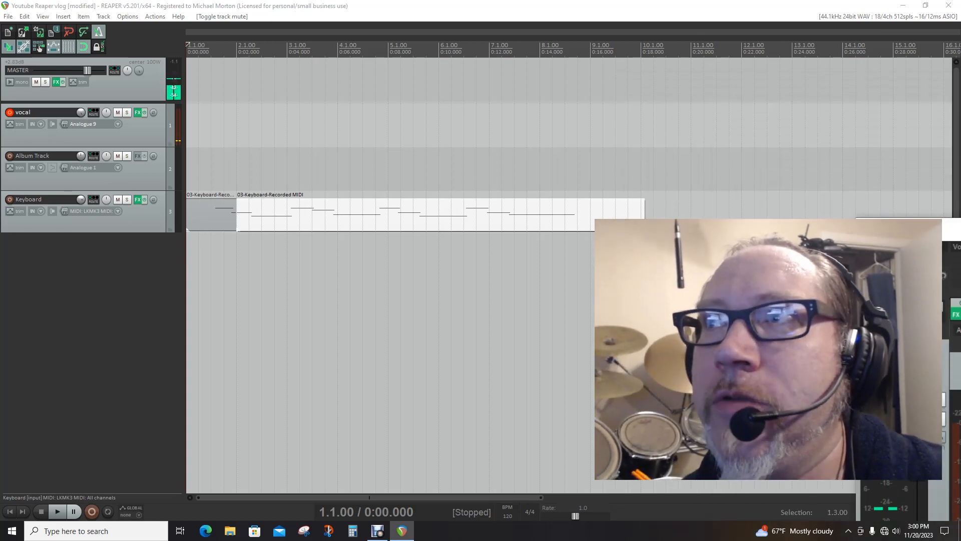